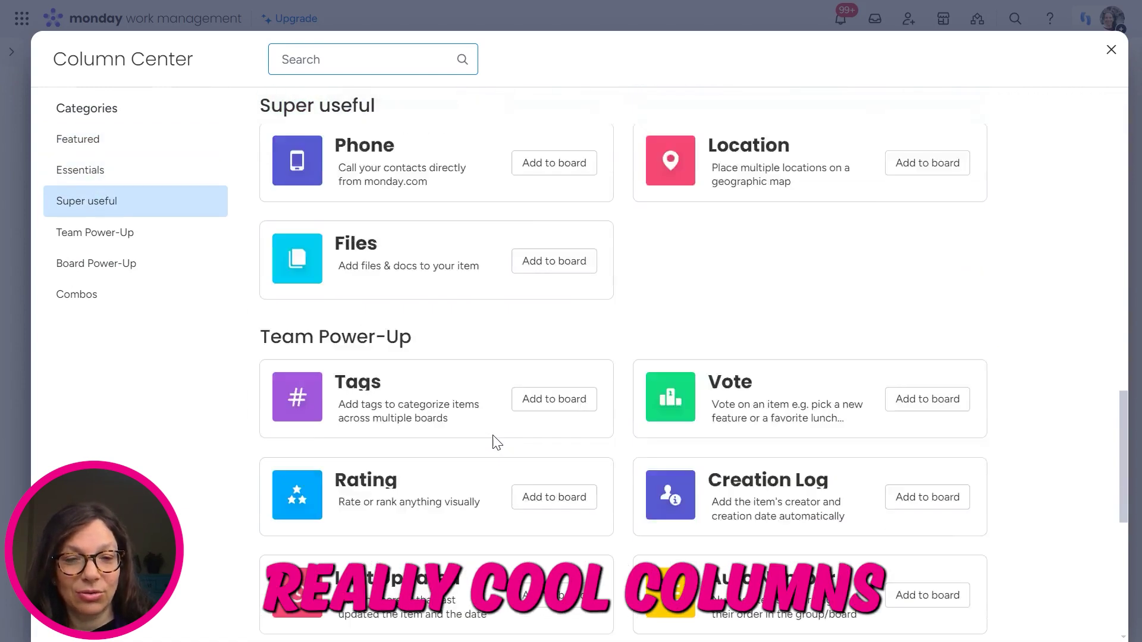
scroll(492, 440, "down", 10)
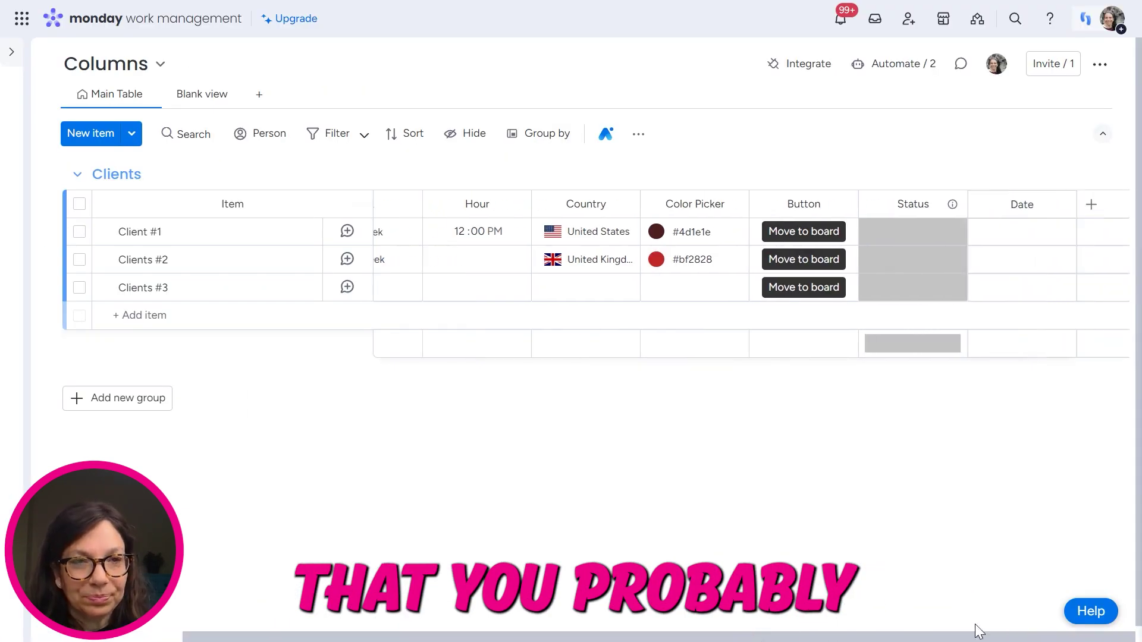
- Mark Client #1's Status as Done and open its Date cell picker
left_click(923, 241)
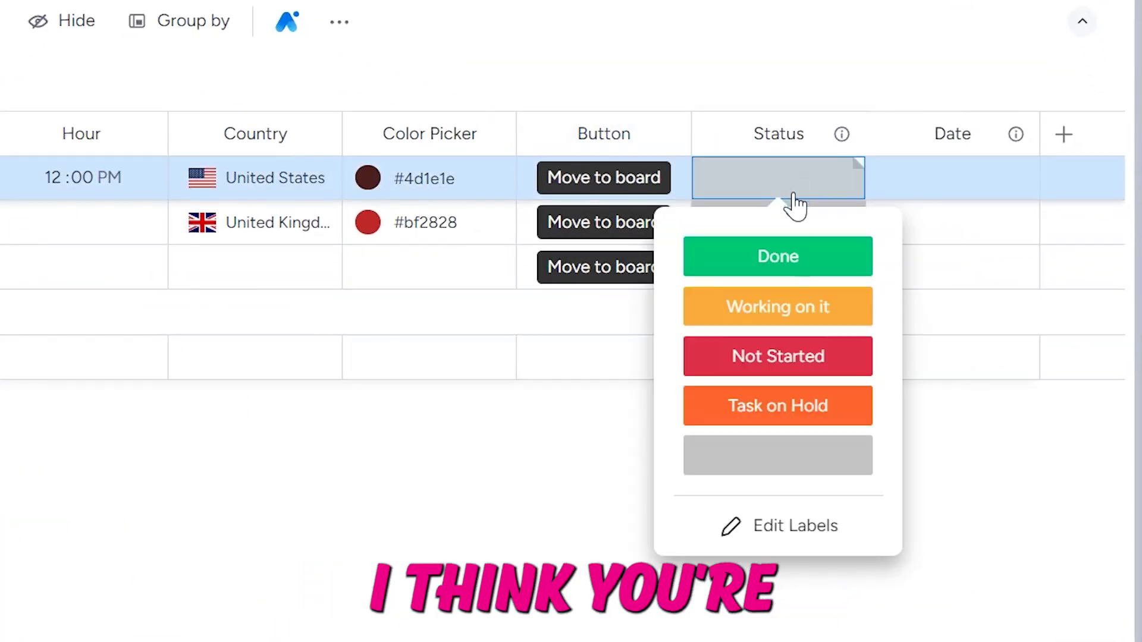
left_click(810, 259)
left_click(978, 196)
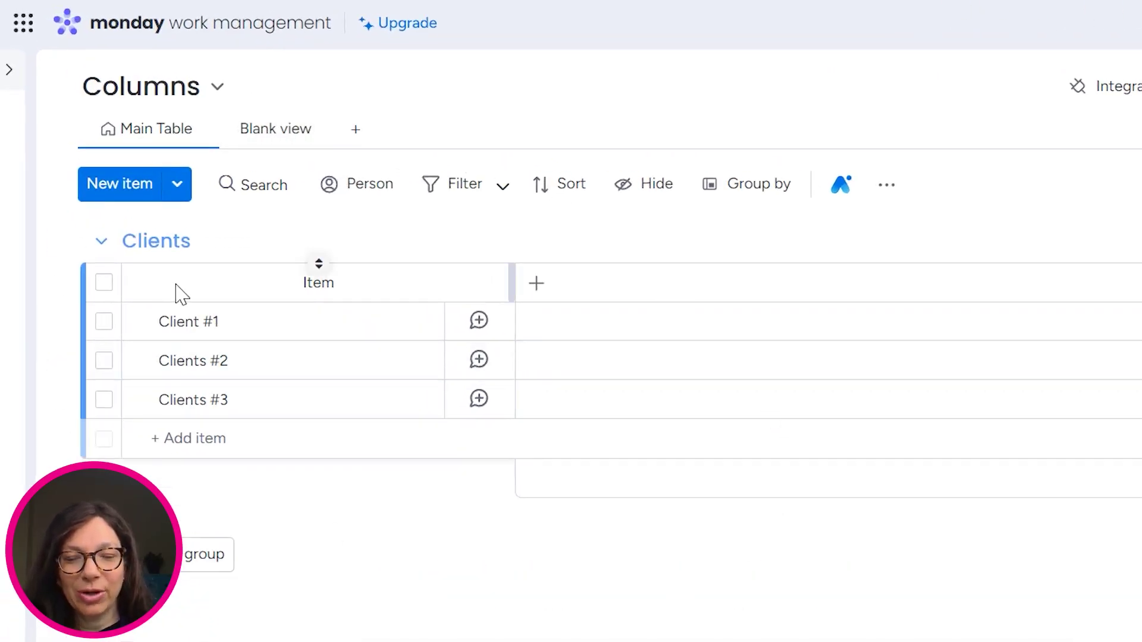
- Open the column-type picker from the + at the end of the Clients column headers
left_click(536, 284)
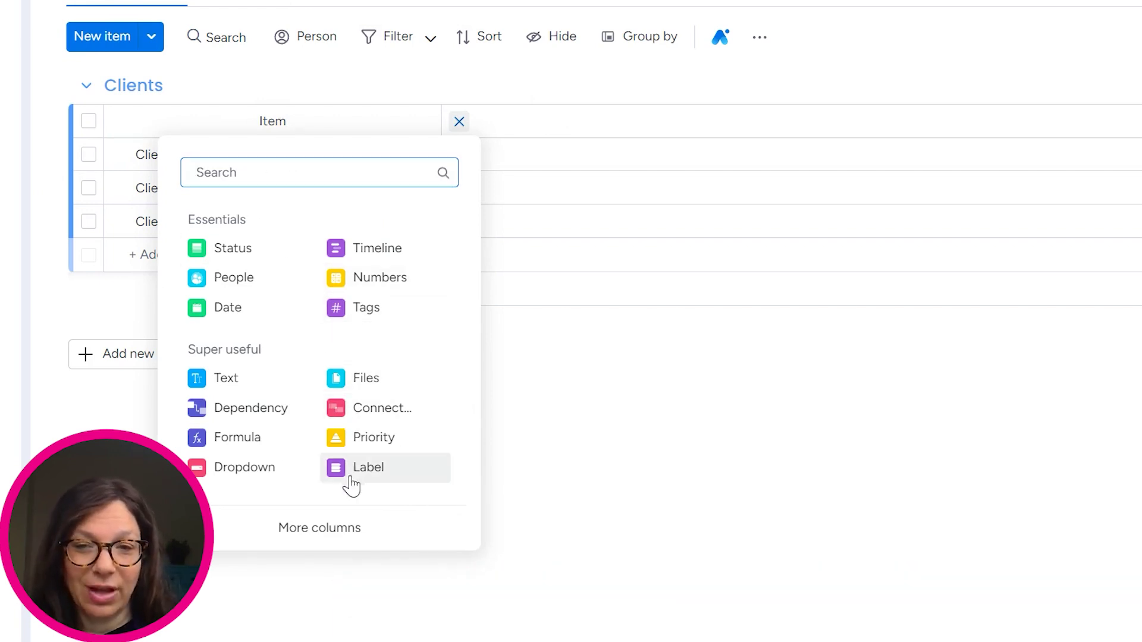
- Open the Column Center and browse down to the Checkbox type under Super useful
left_click(340, 536)
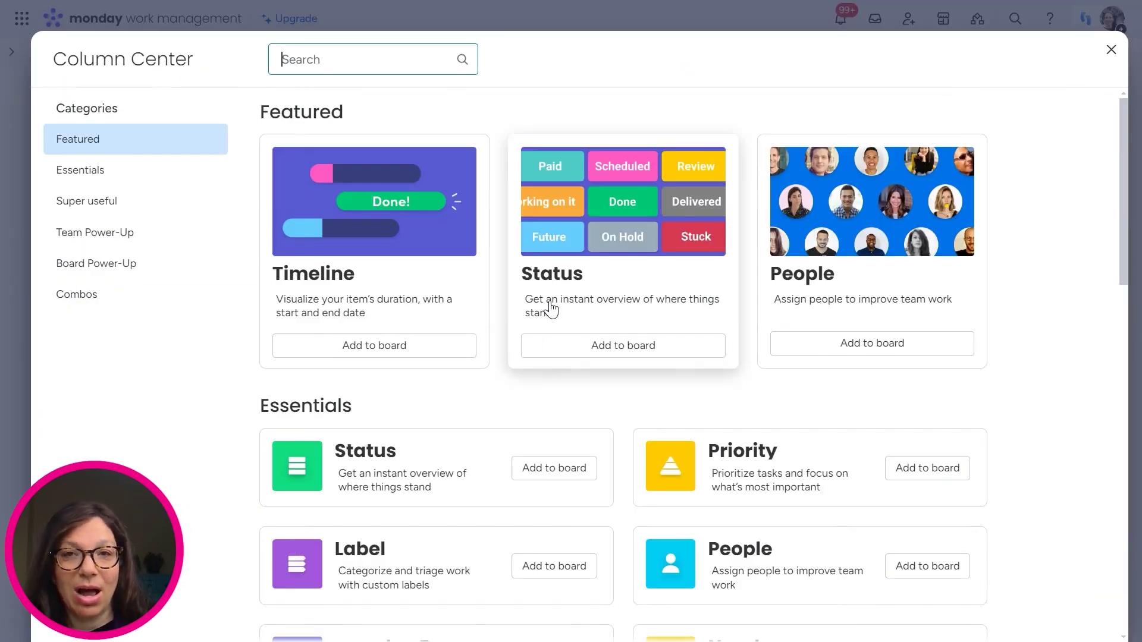
scroll(492, 441, "down", 15)
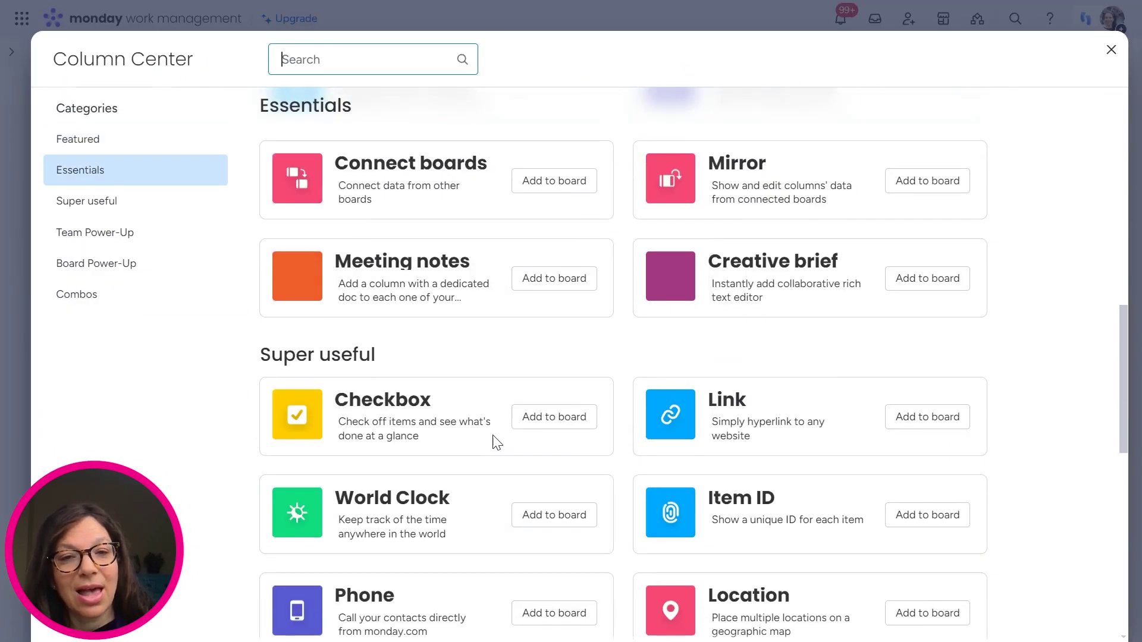
scroll(496, 443, "down", 10)
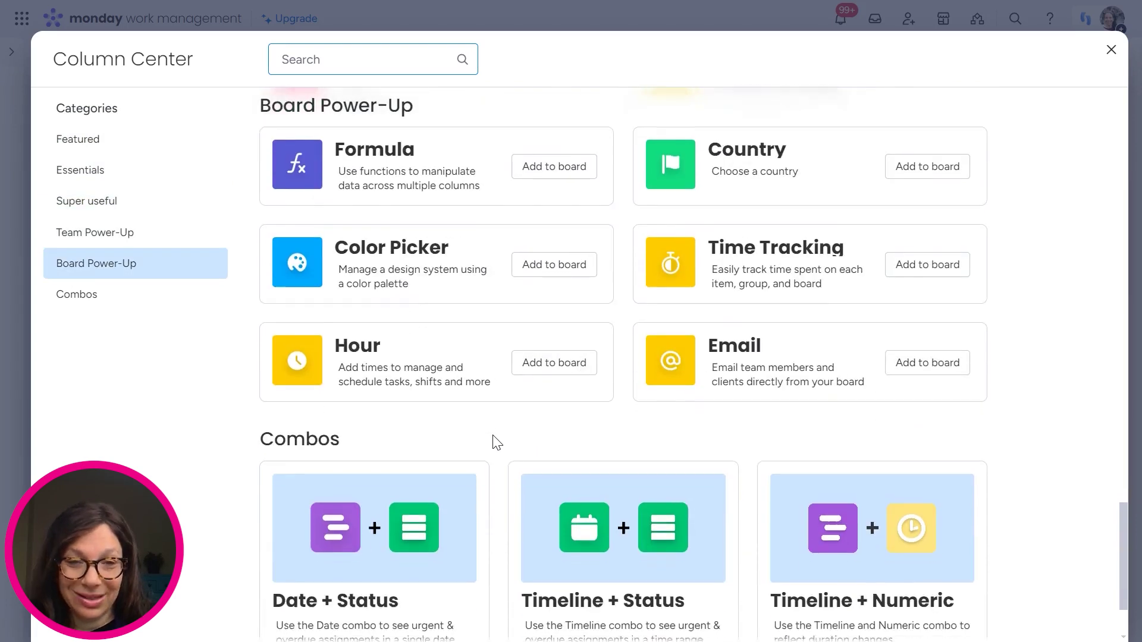
scroll(497, 443, "up", 10)
scroll(497, 443, "up", 10)
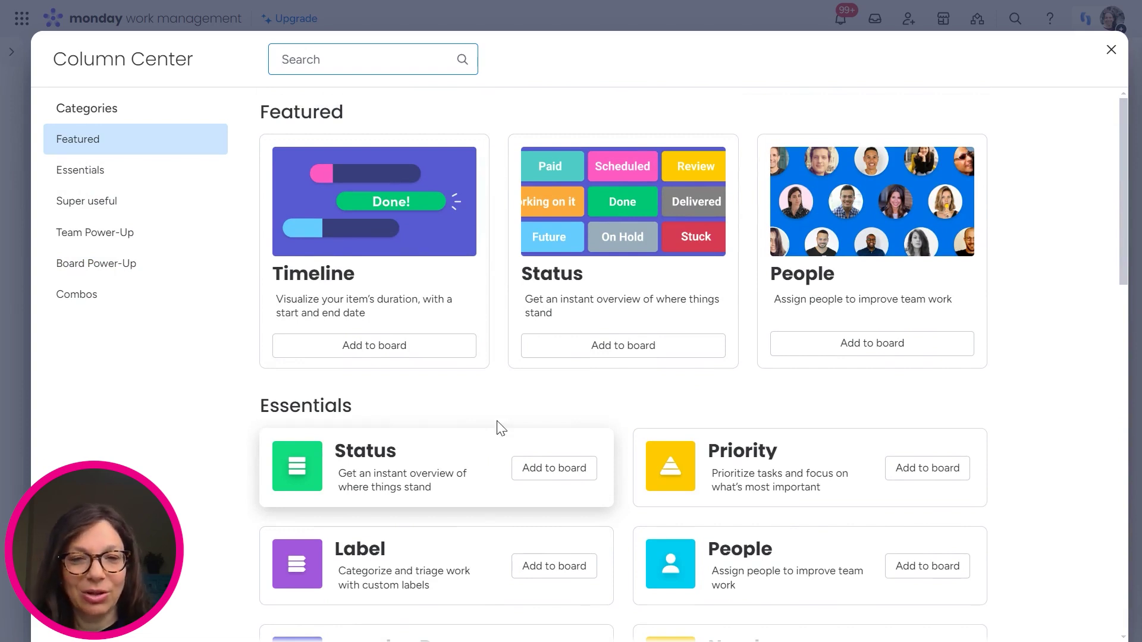
scroll(516, 403, "down", 8)
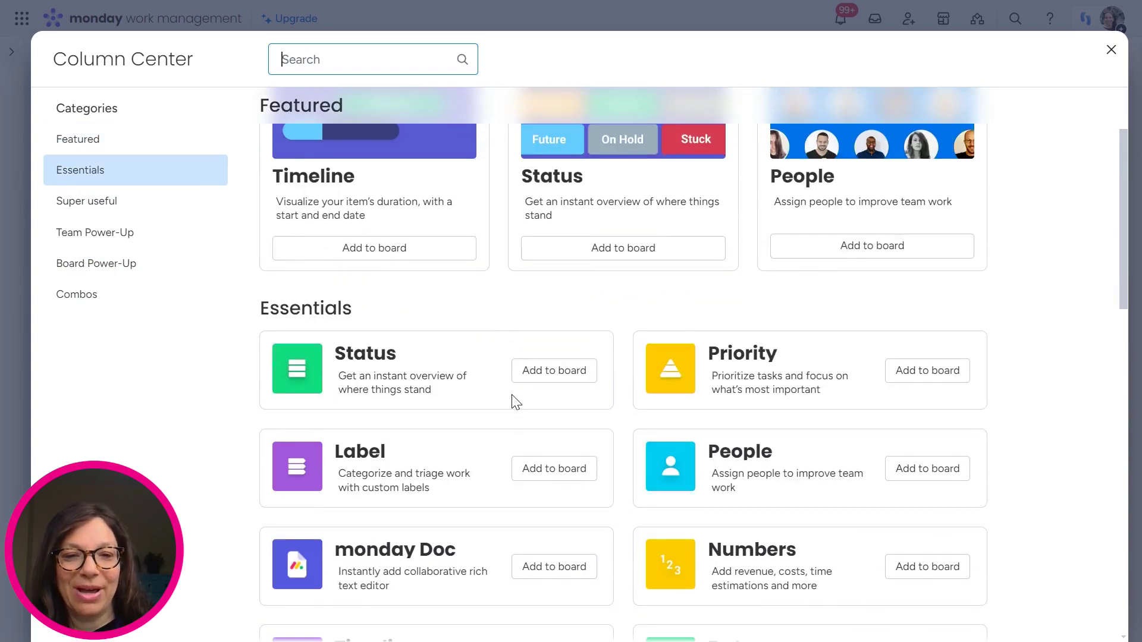
scroll(515, 403, "down", 6)
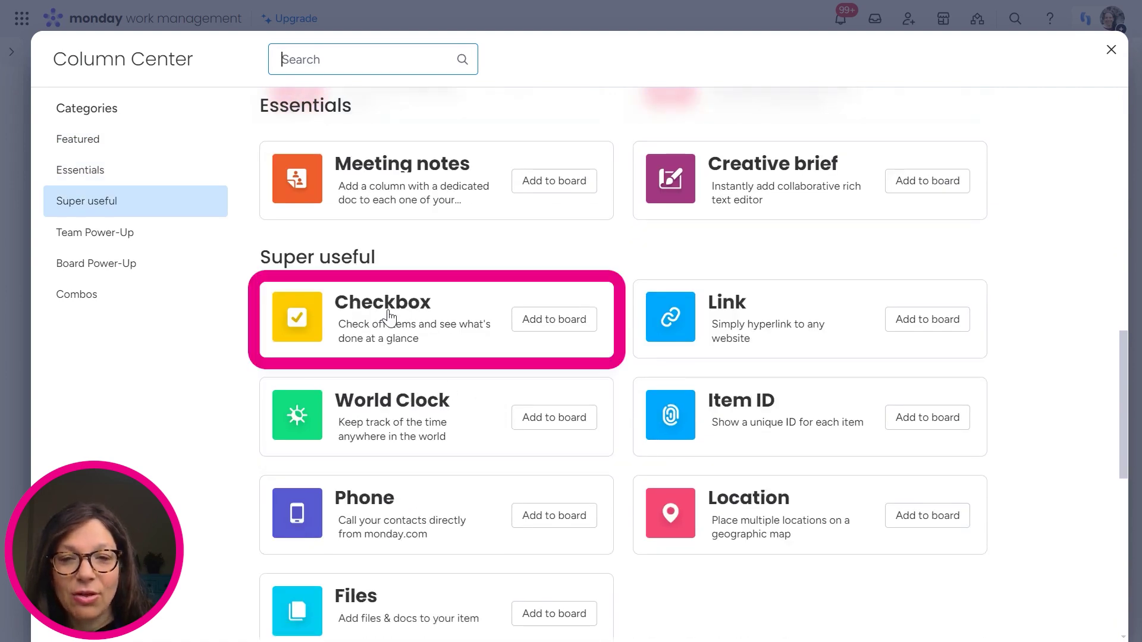
- Add a Checkbox column named Check, widen it, and tick Client #1
left_click(408, 311)
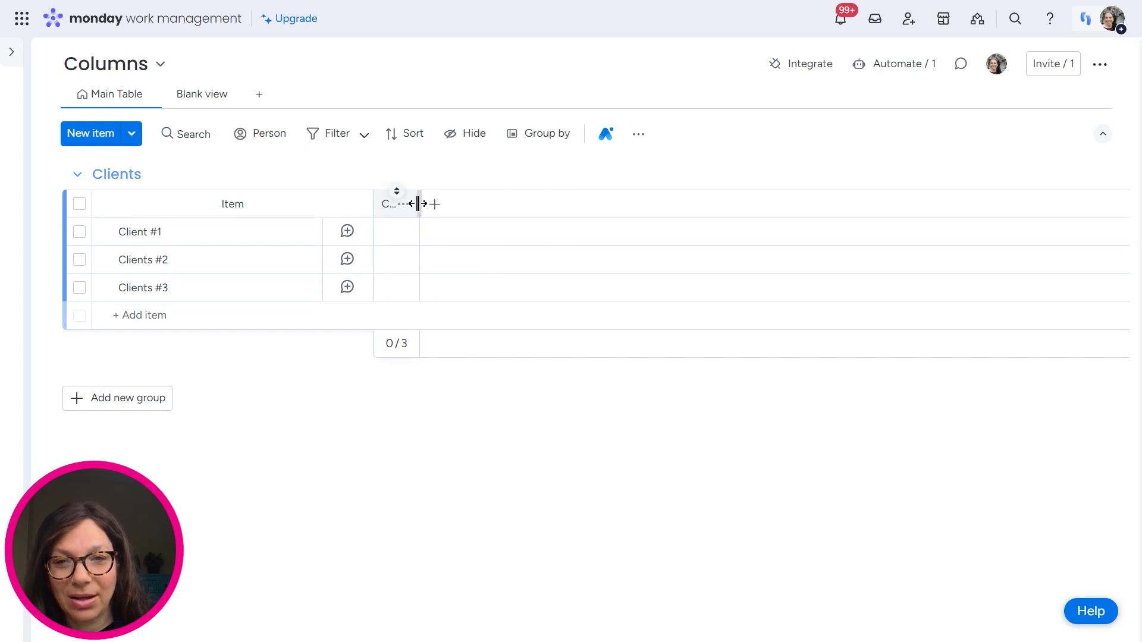
left_click_drag(420, 204, 489, 204)
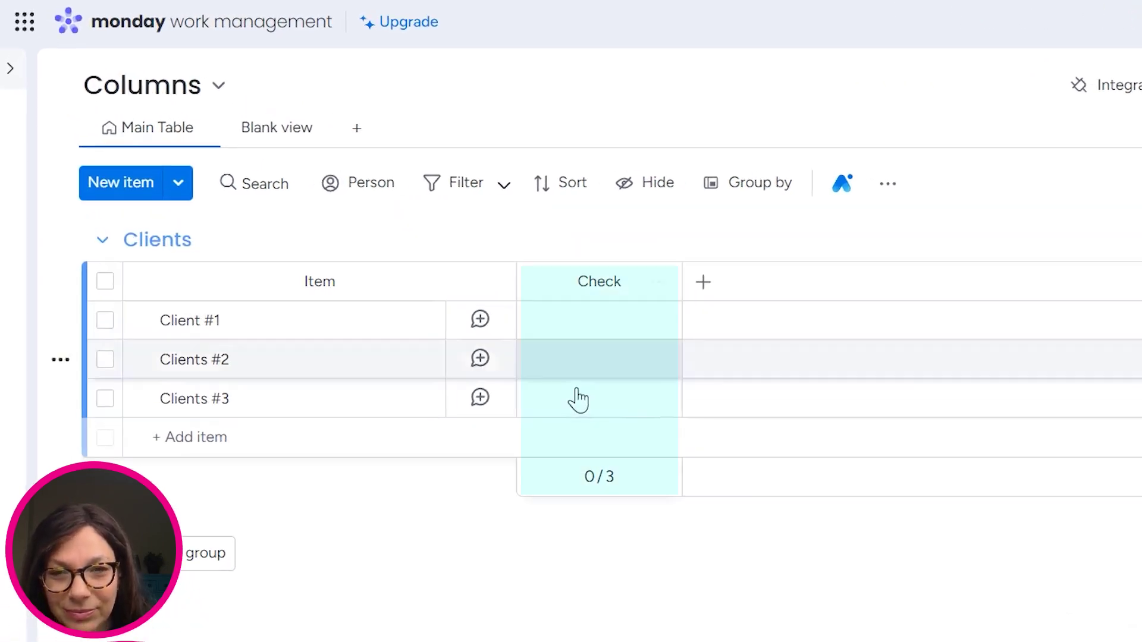
left_click(418, 233)
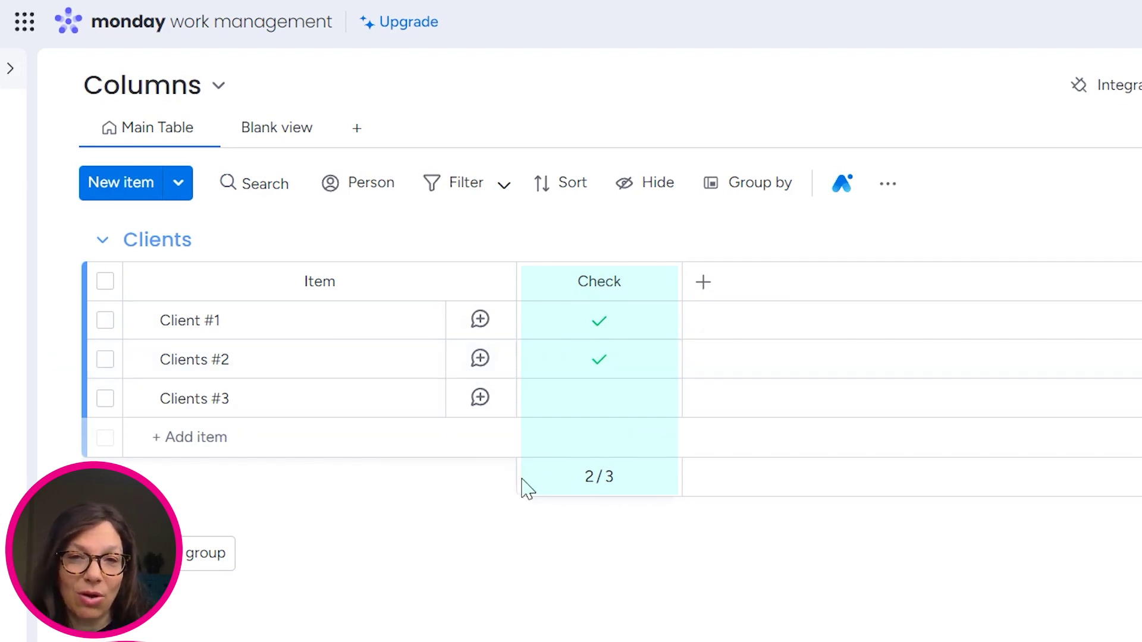
- Set the Check column's checkmark colour to purple in its Customize settings
left_click(659, 282)
mouse_move(722, 333)
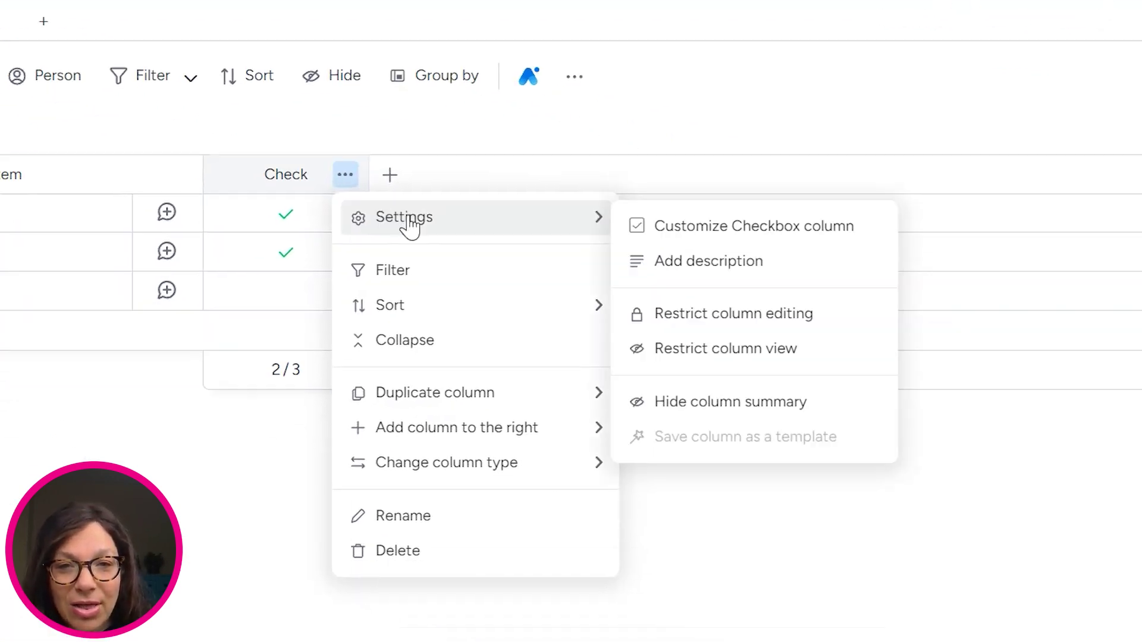
left_click(744, 236)
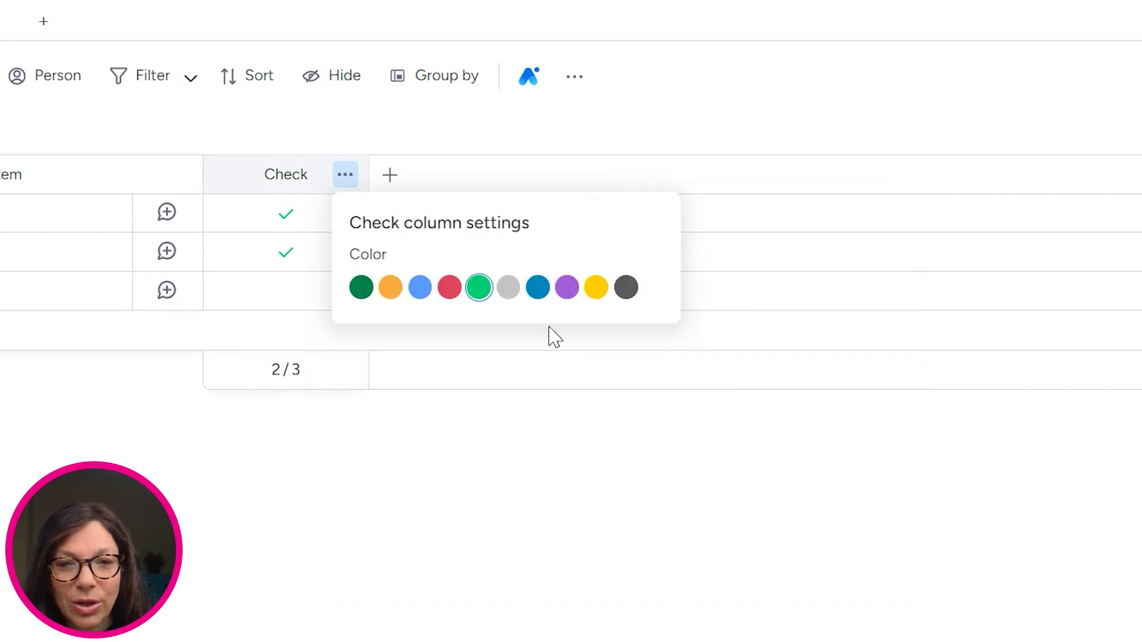
left_click(626, 291)
left_click(566, 292)
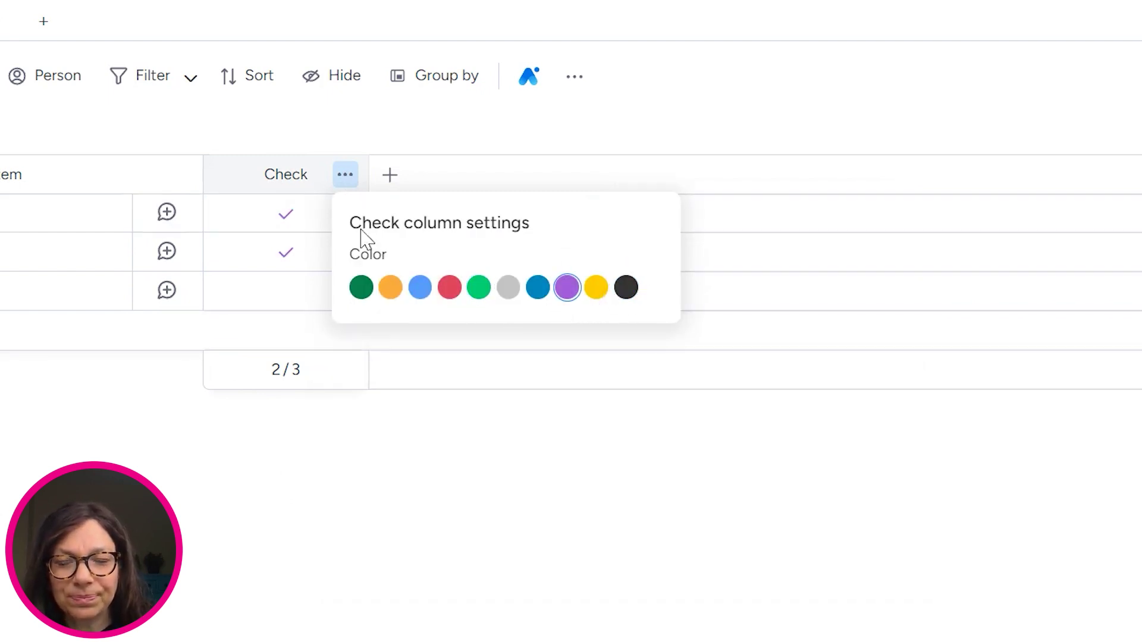
left_click(345, 178)
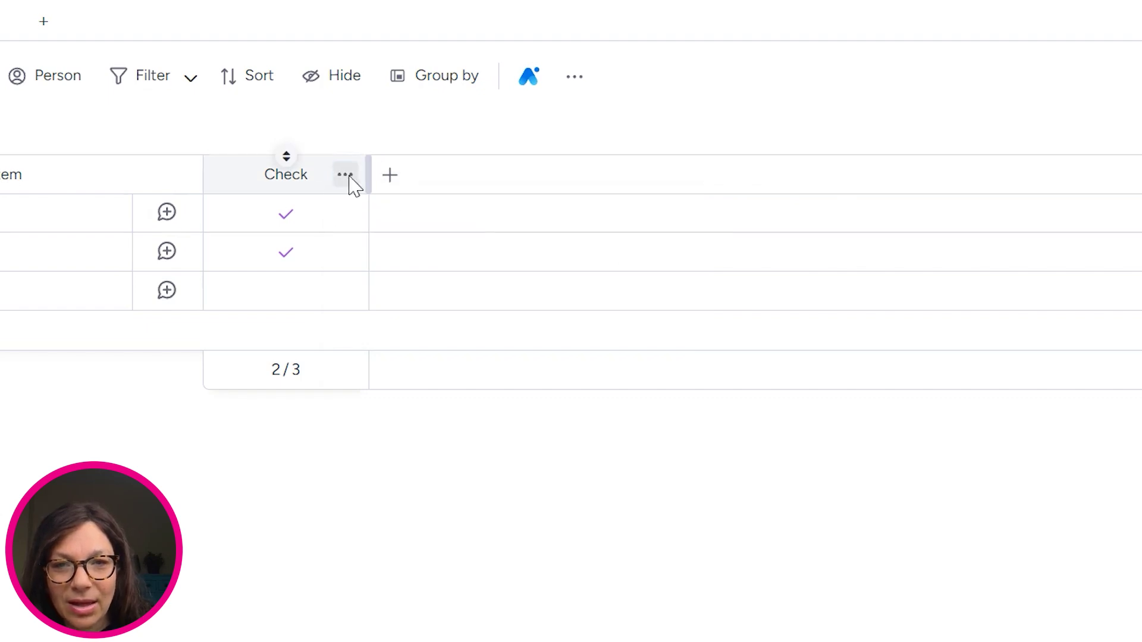
left_click(348, 177)
mouse_move(400, 220)
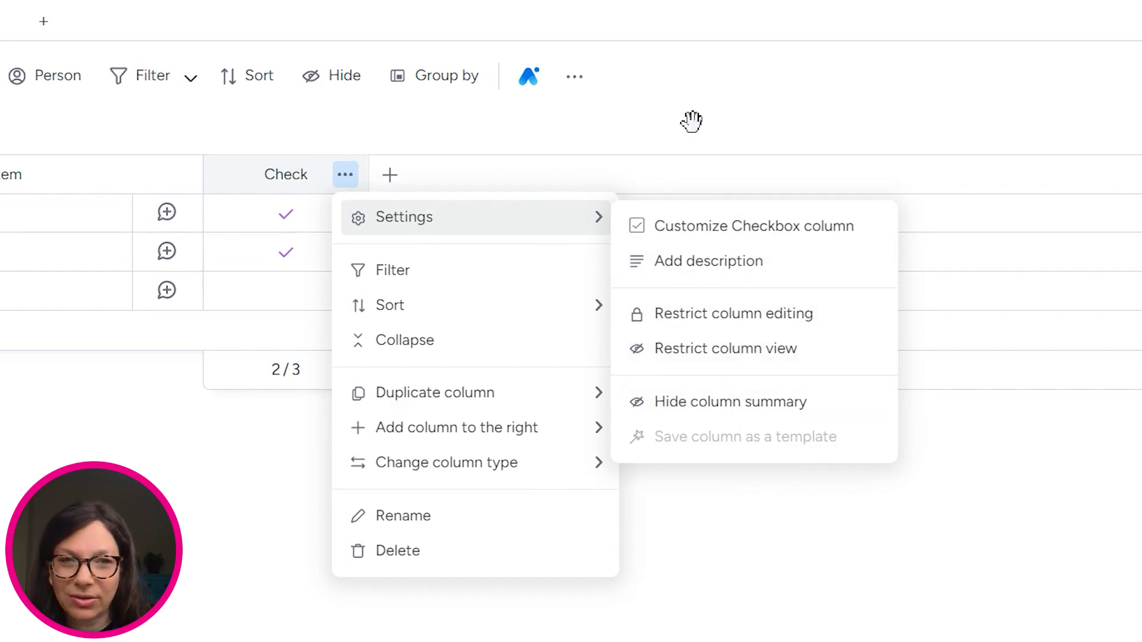
- Add a World Clock column to the Clients board from the Column Center
left_click(803, 112)
left_click(389, 176)
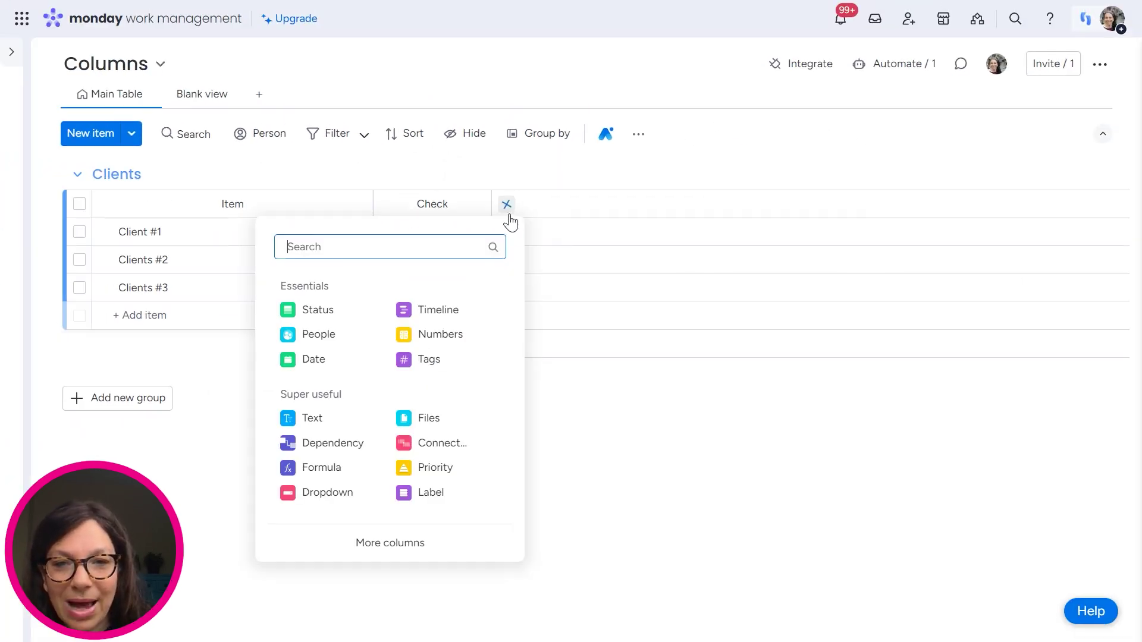
left_click(389, 543)
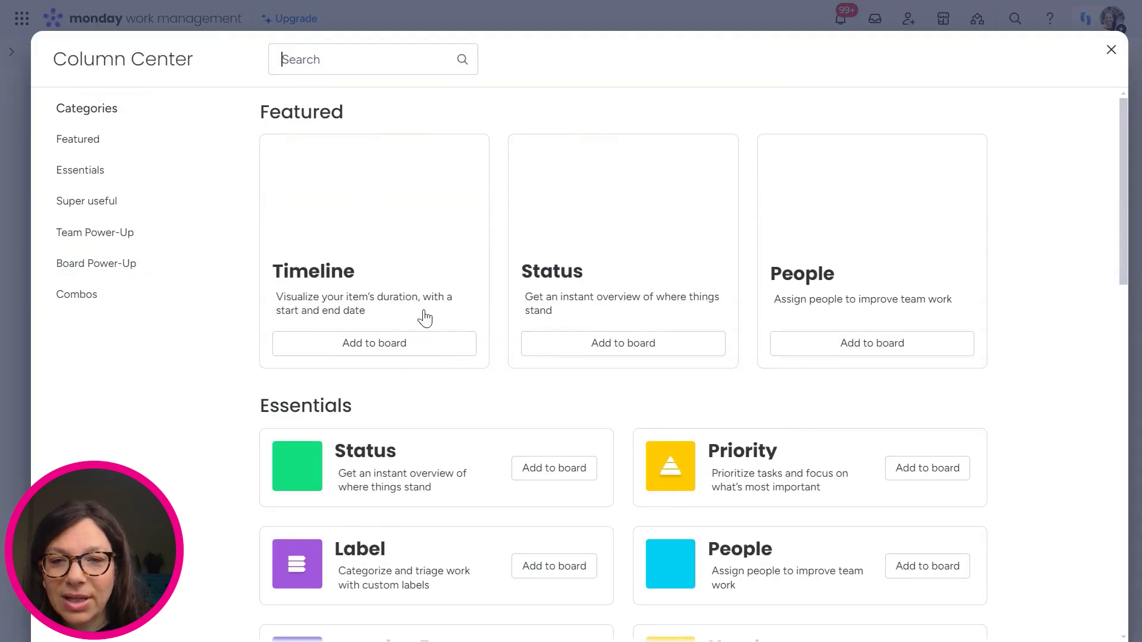
scroll(480, 370, "down", 15)
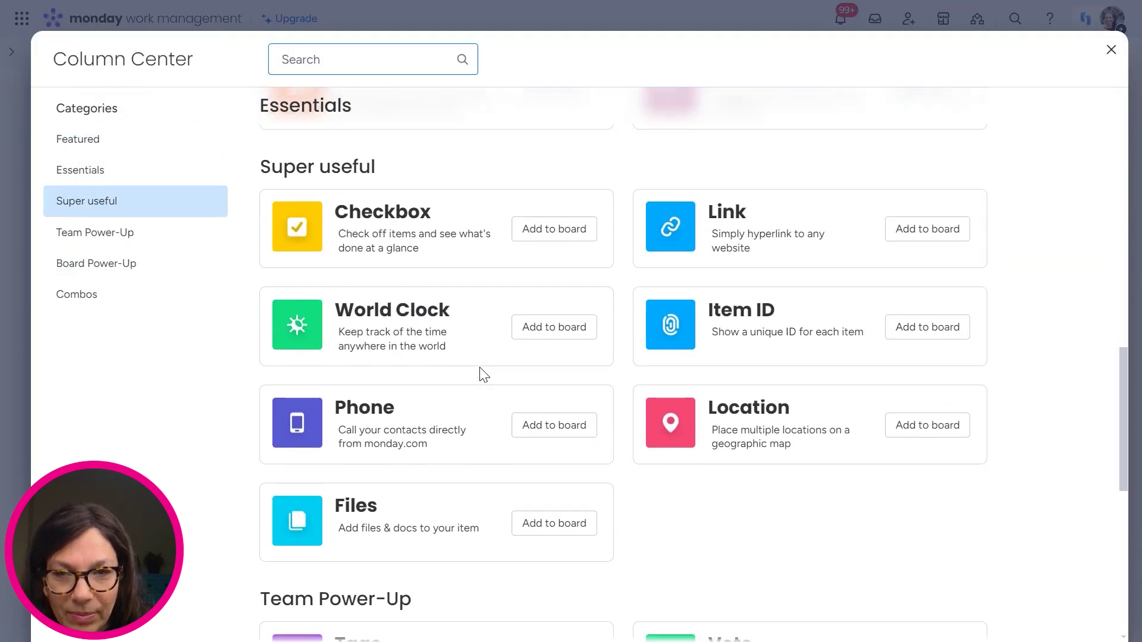
left_click(404, 324)
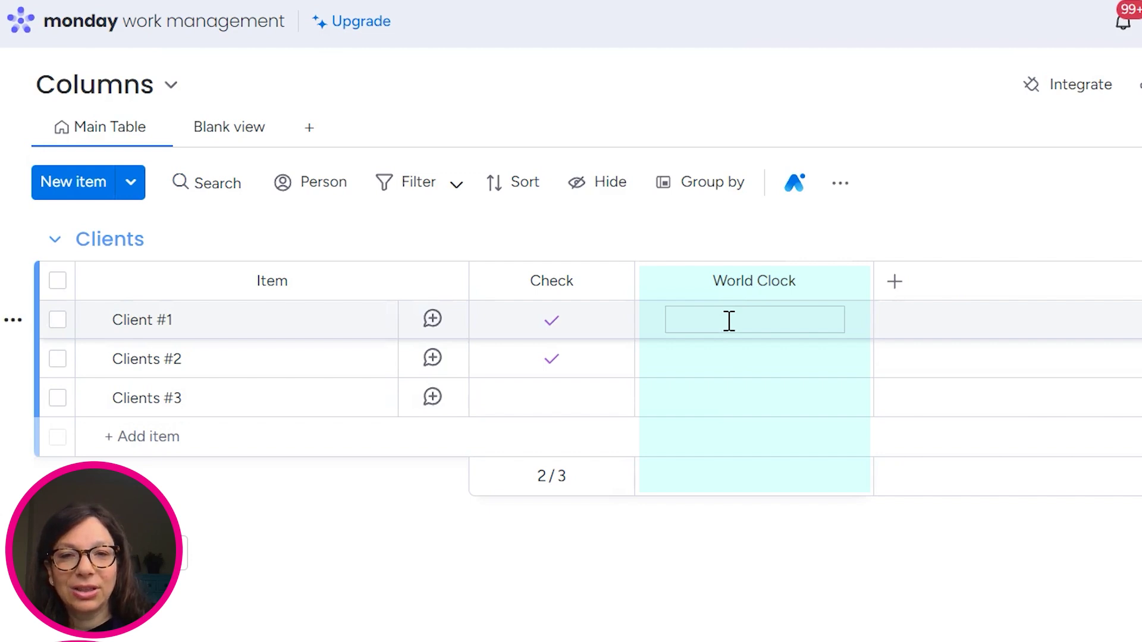
- Set Client #1's World Clock timezone to US/Pacific
left_click(729, 322)
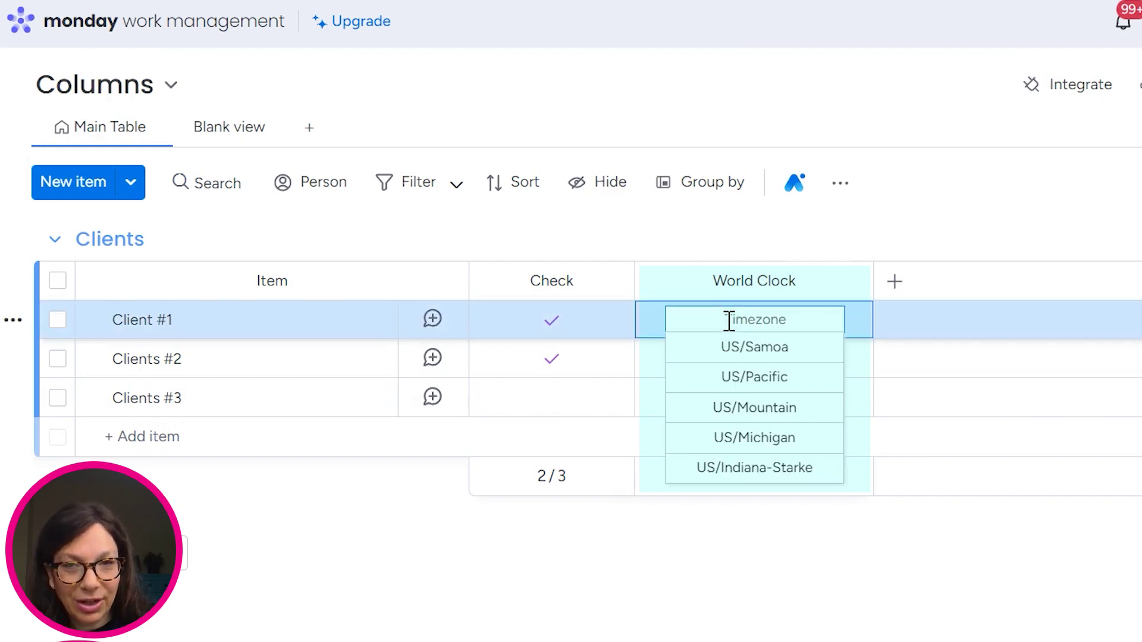
left_click(721, 384)
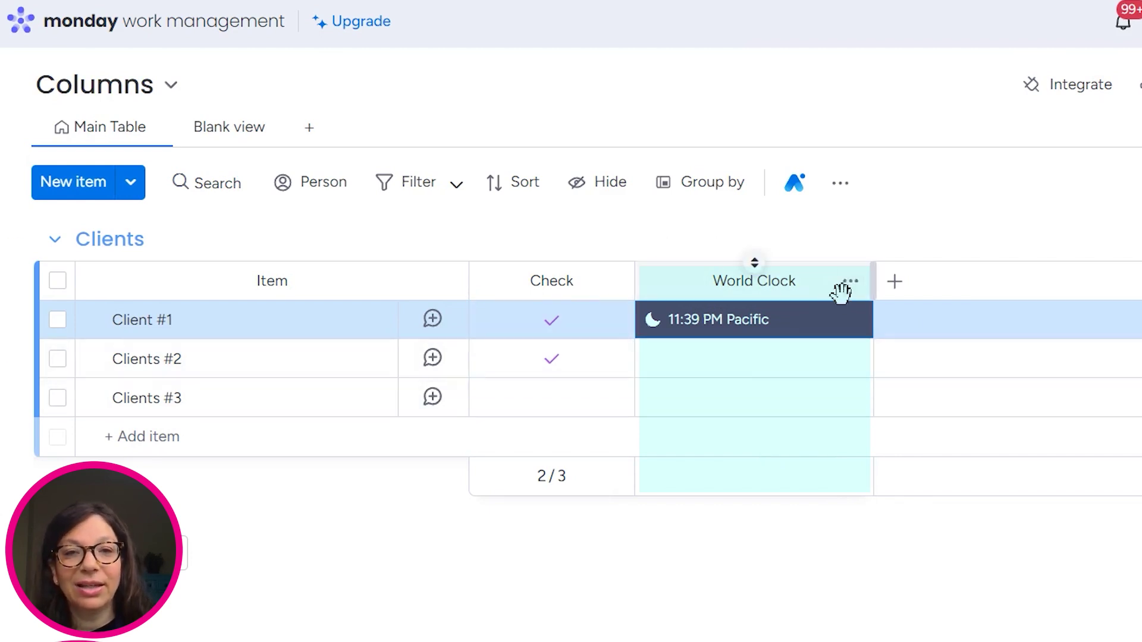
left_click(851, 282)
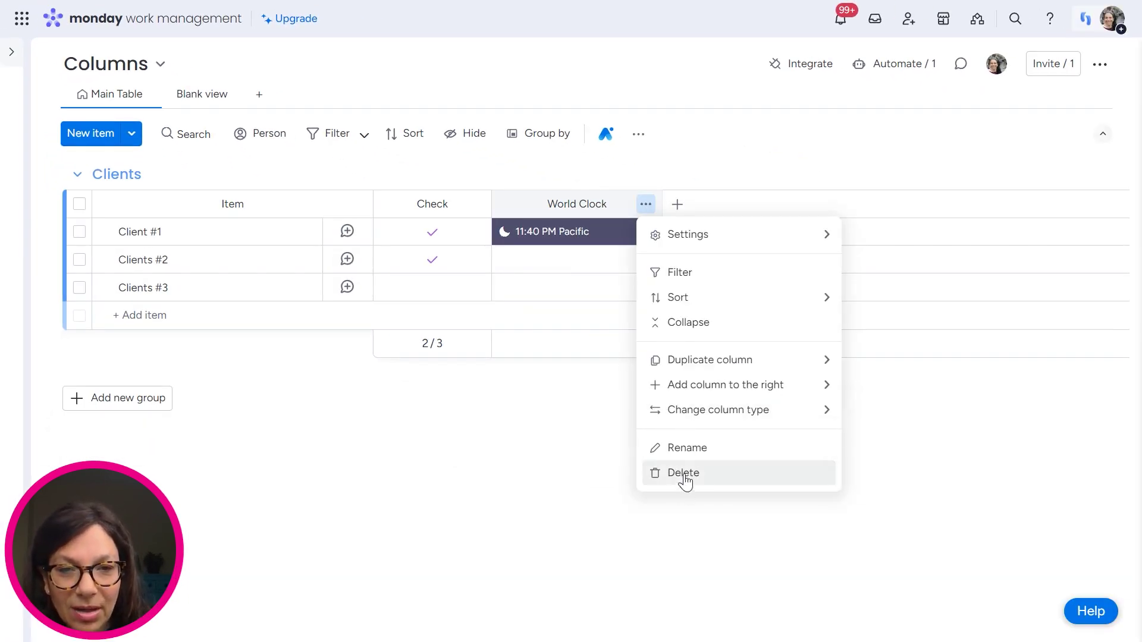
- Delete the World Clock column and add an Item ID column from the Column Center
left_click(683, 476)
left_click(760, 132)
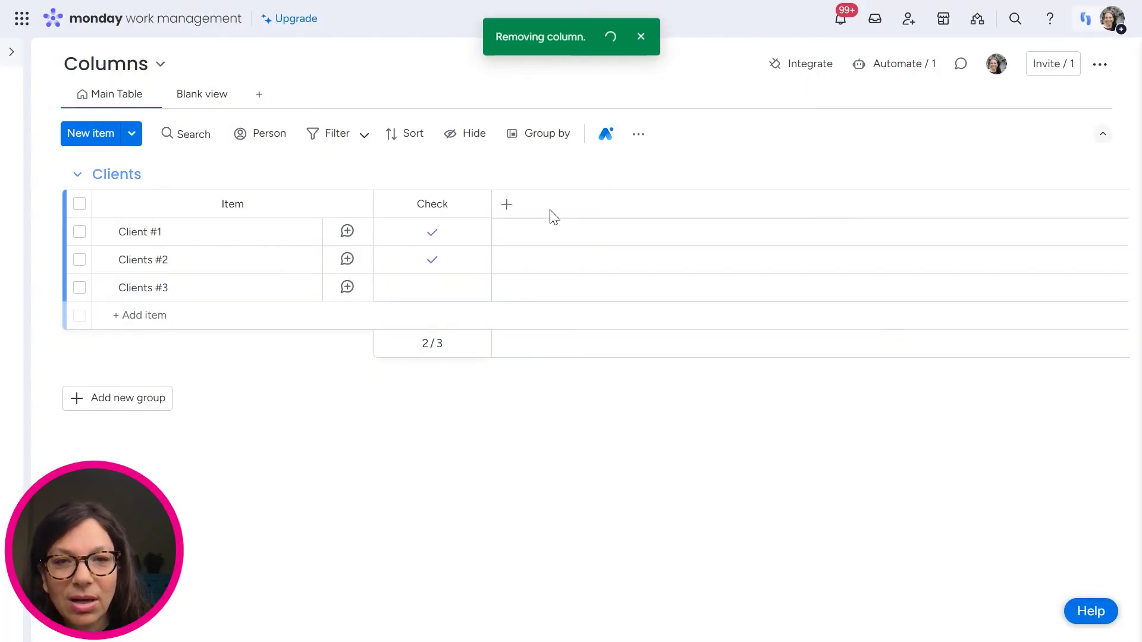
left_click(506, 208)
left_click(391, 543)
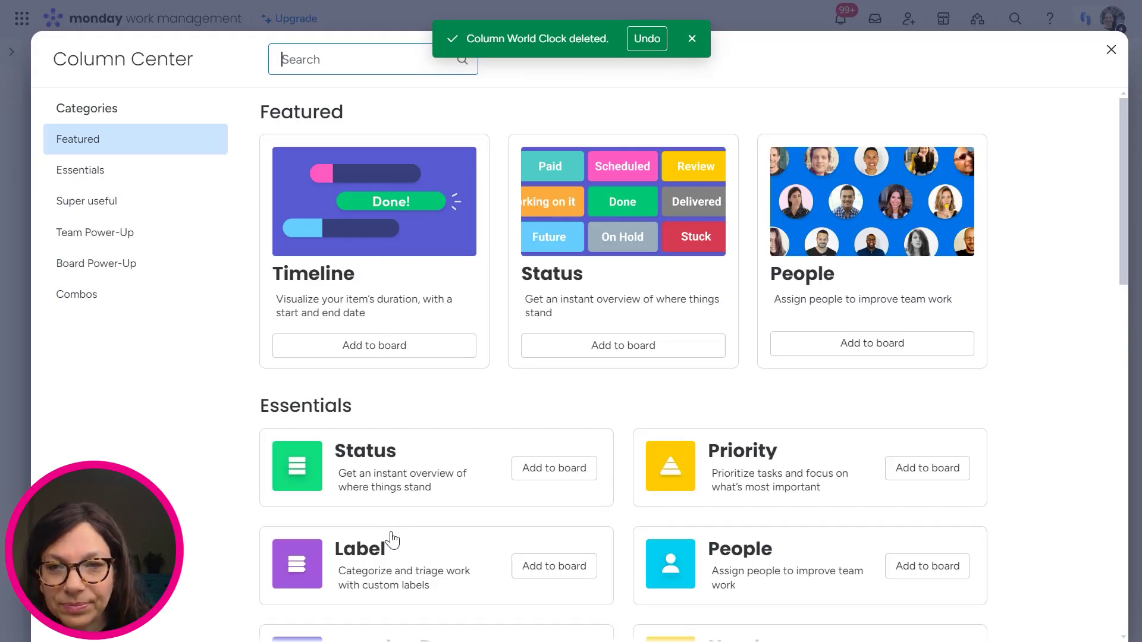
scroll(488, 422, "down", 10)
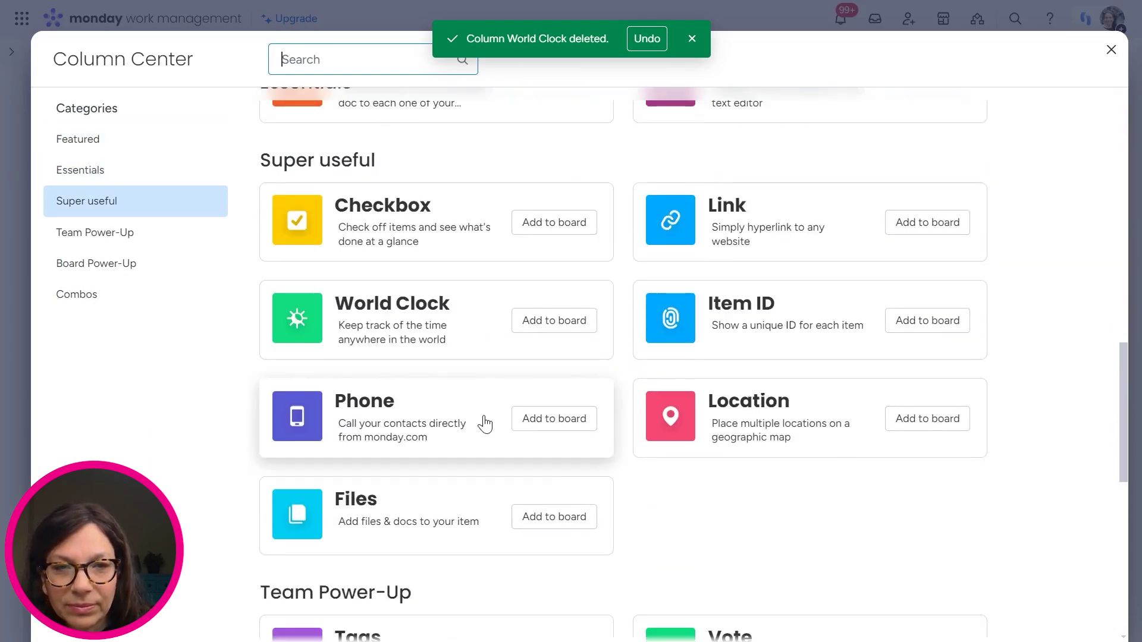
scroll(644, 189, "down", 2)
left_click(926, 223)
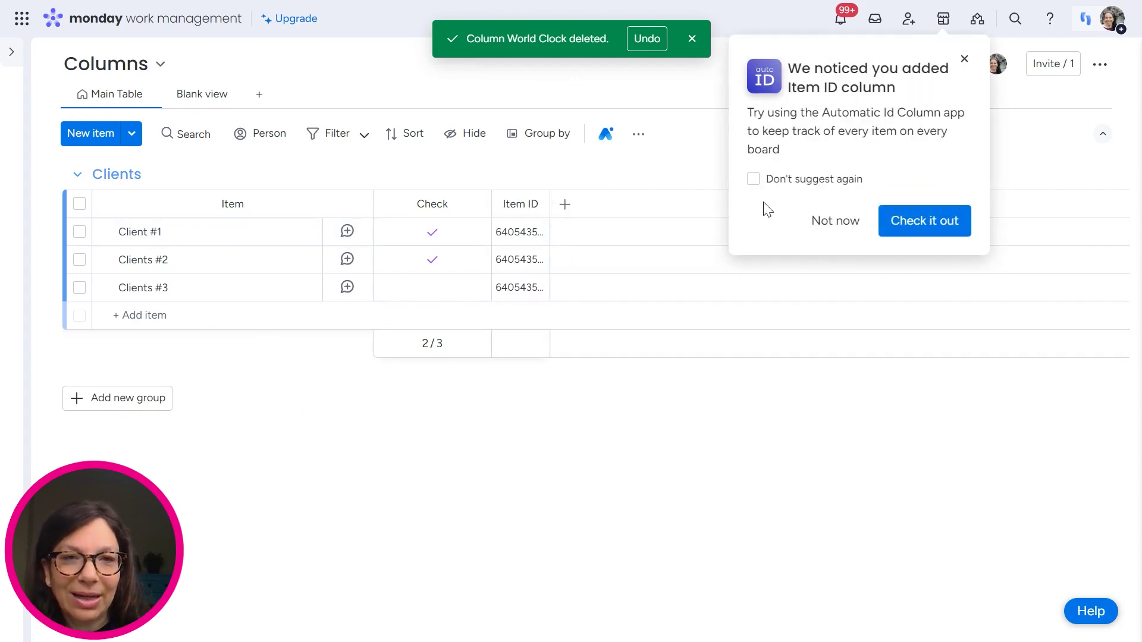
- Dismiss the Automatic Id suggestion for good and widen Item ID to show full IDs
left_click(753, 179)
left_click(835, 221)
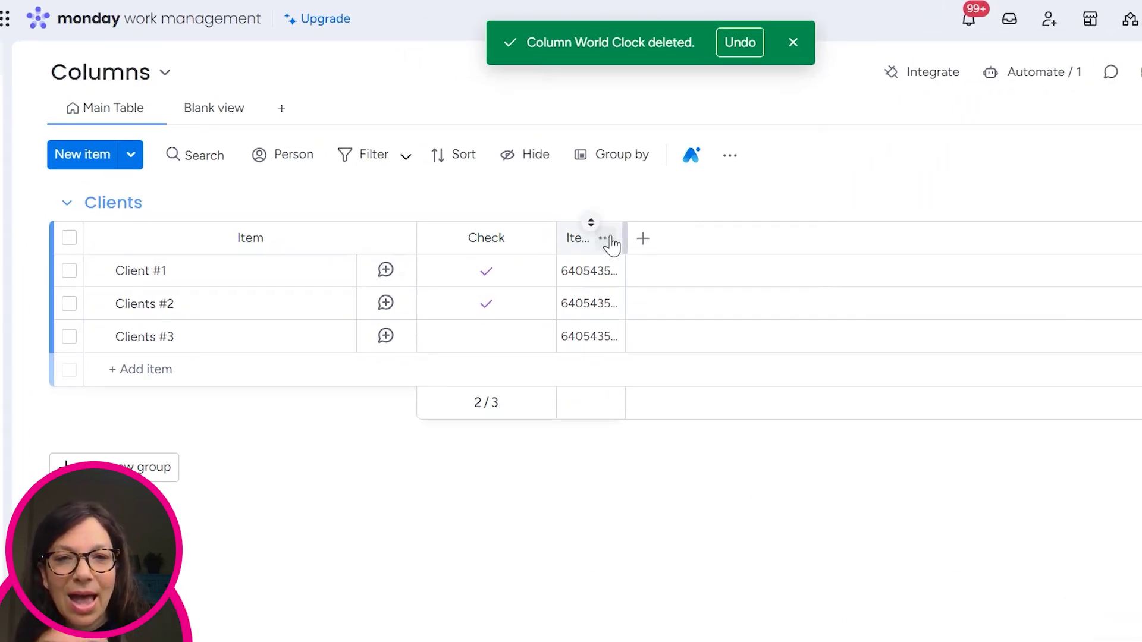
left_click_drag(715, 274, 825, 274)
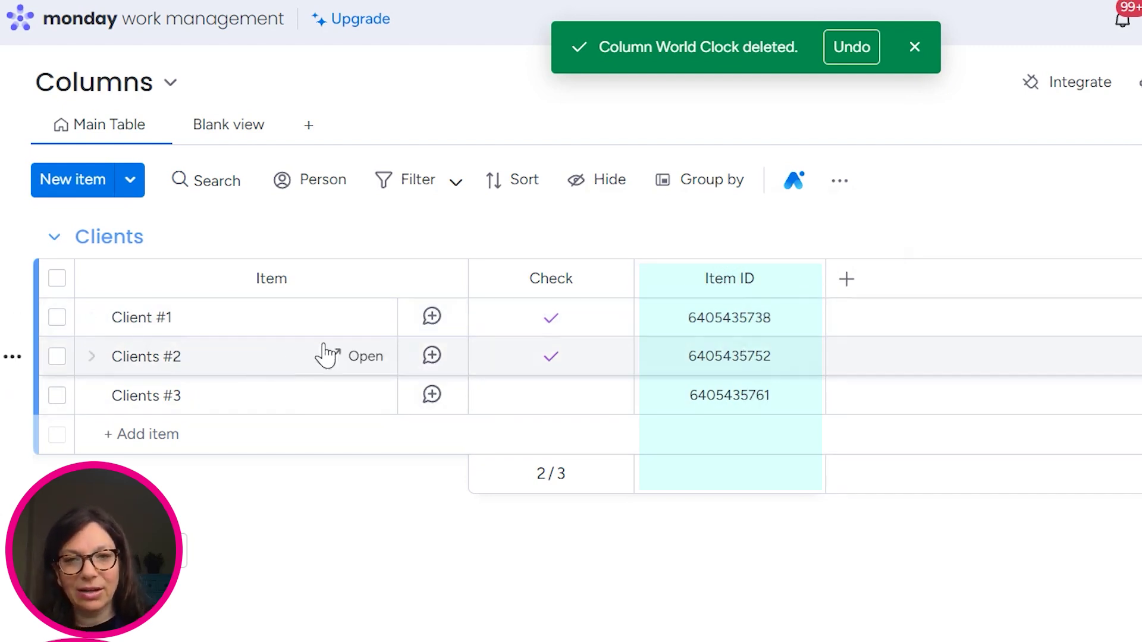
left_click(212, 432)
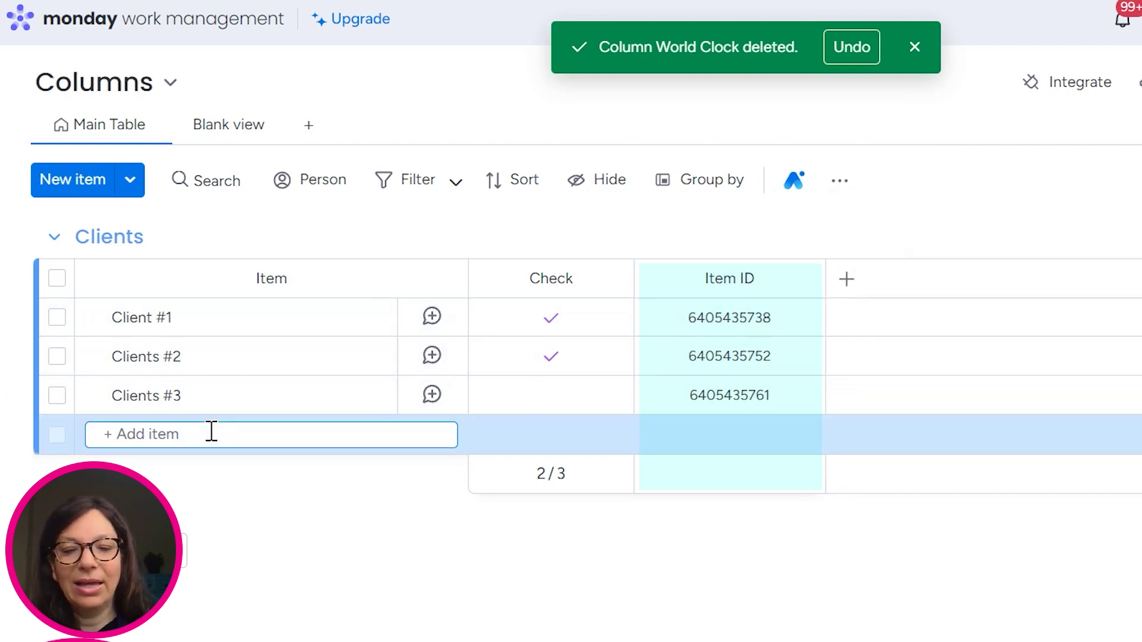
- Create a 'test' item, then select and delete it, leaving the three clients
key("Return")
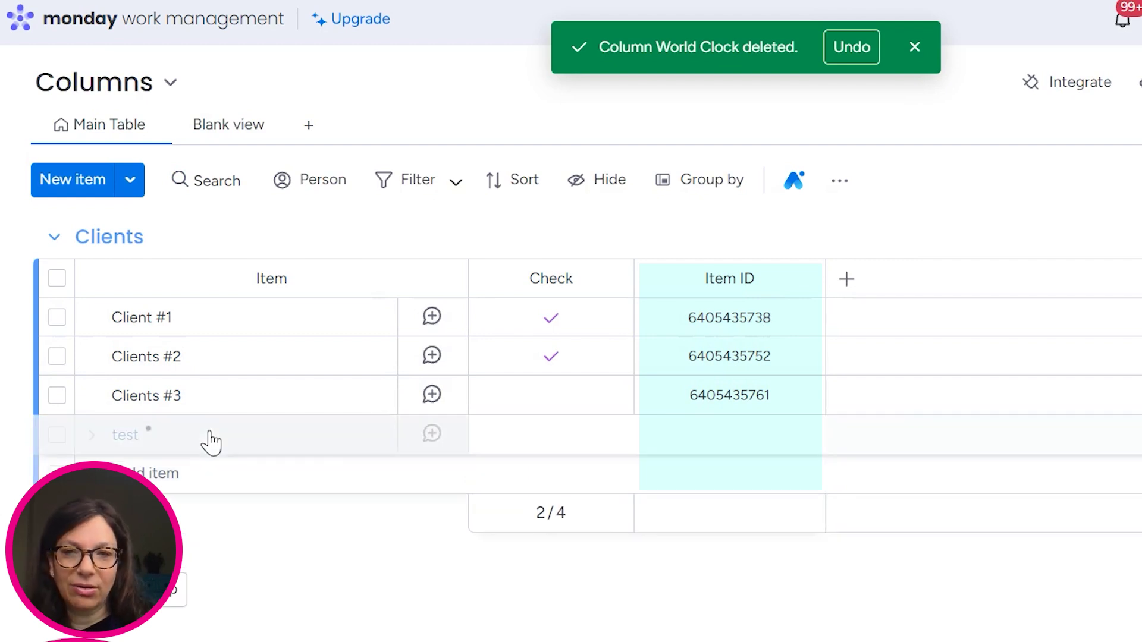
mouse_move(45, 458)
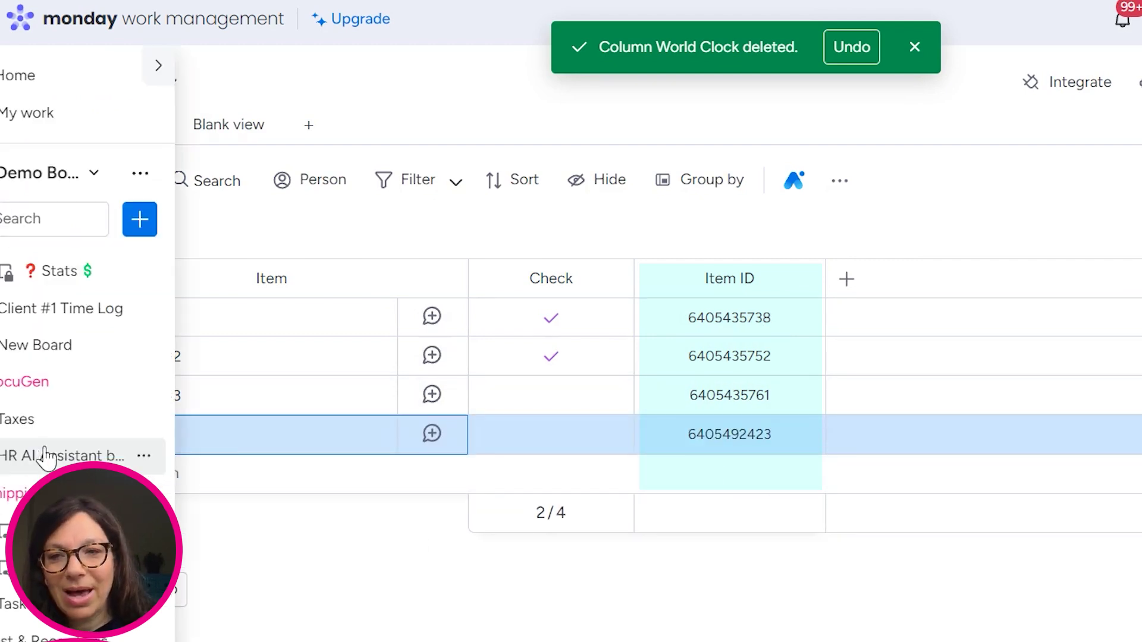
left_click(57, 435)
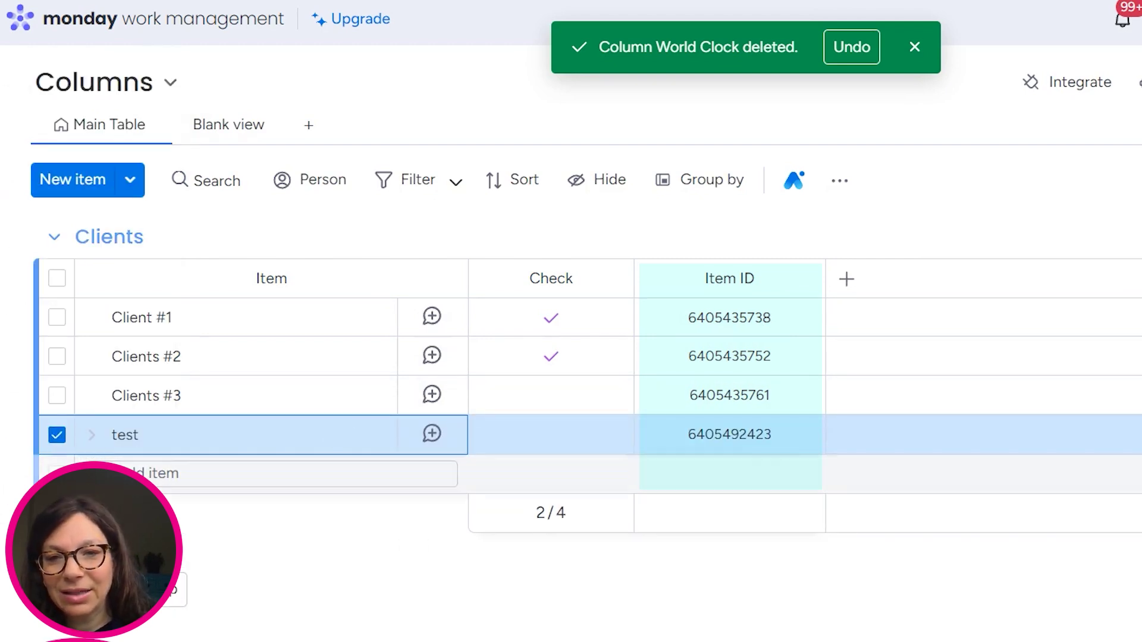
key("Delete")
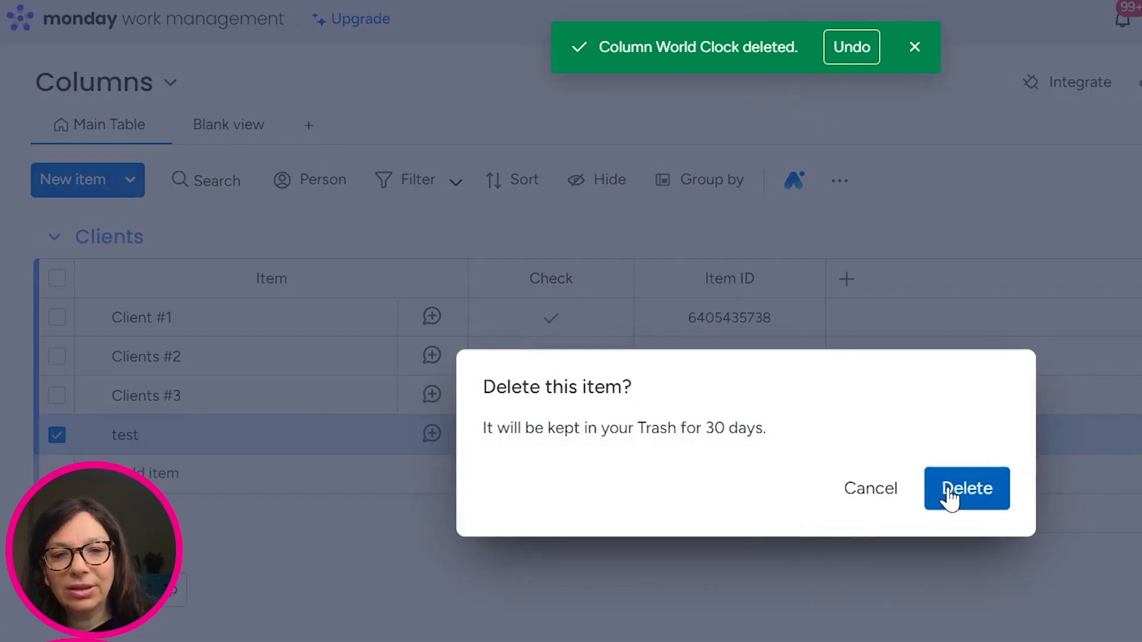
left_click(954, 491)
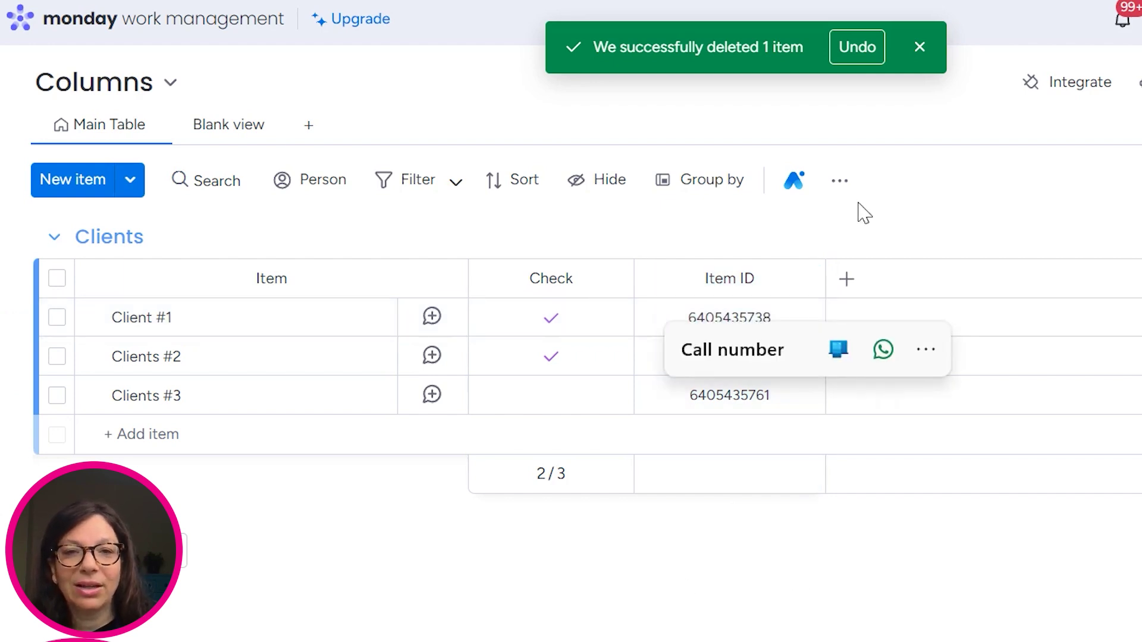
- Make the Item ID column copy the item link instead of the ID
left_click(801, 278)
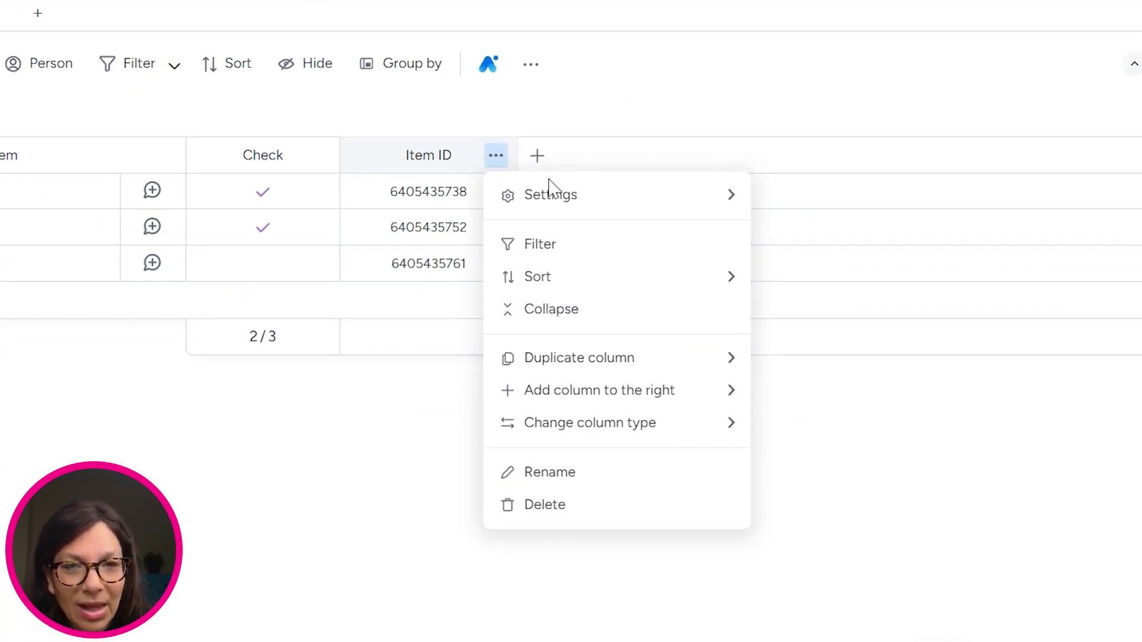
mouse_move(869, 327)
left_click(950, 204)
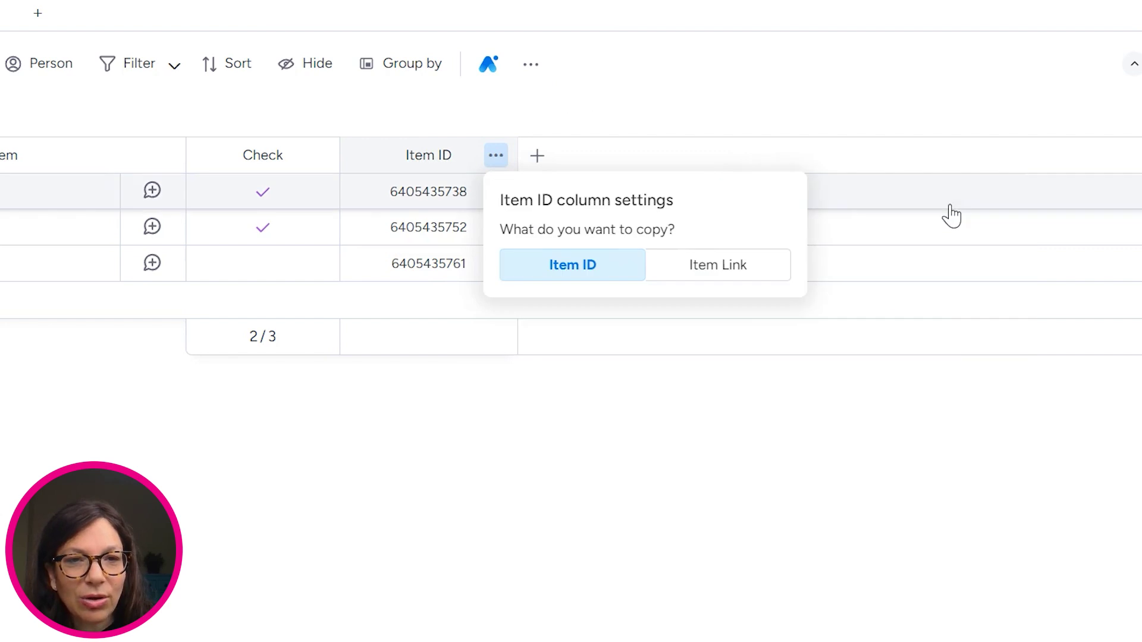
left_click(732, 273)
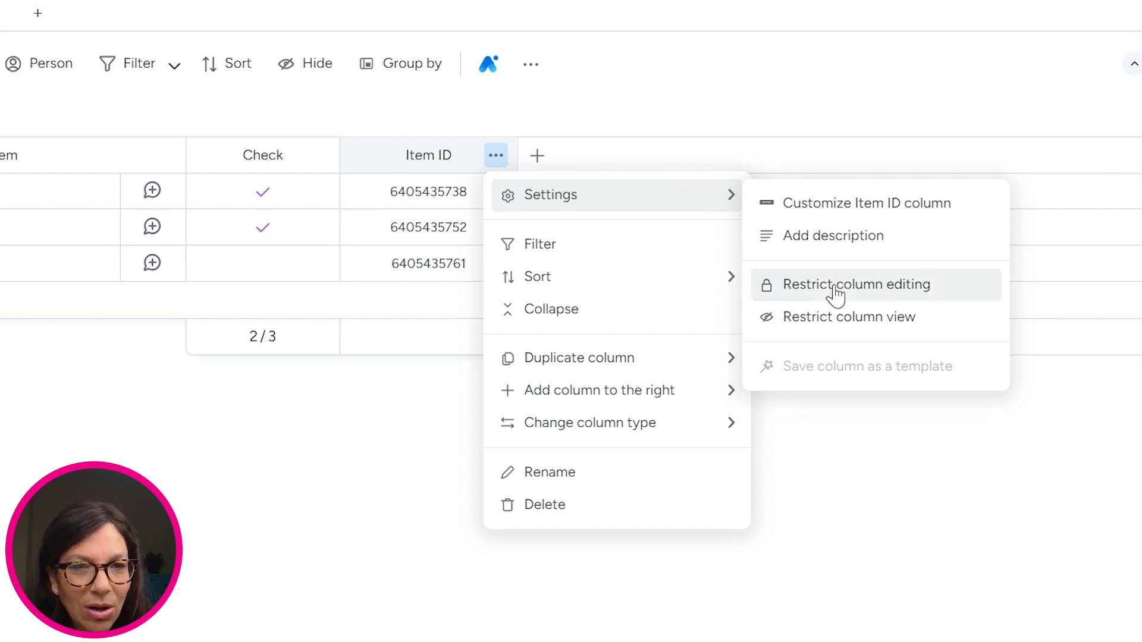
left_click(917, 553)
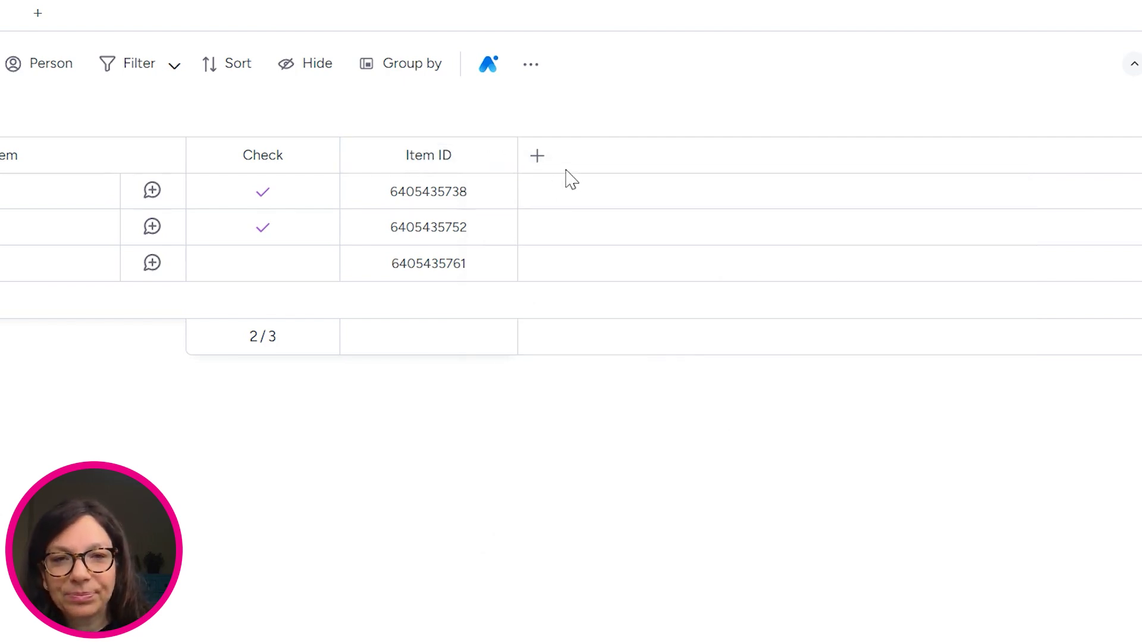
- Reopen the Column Center from the + in the column headers
left_click(537, 156)
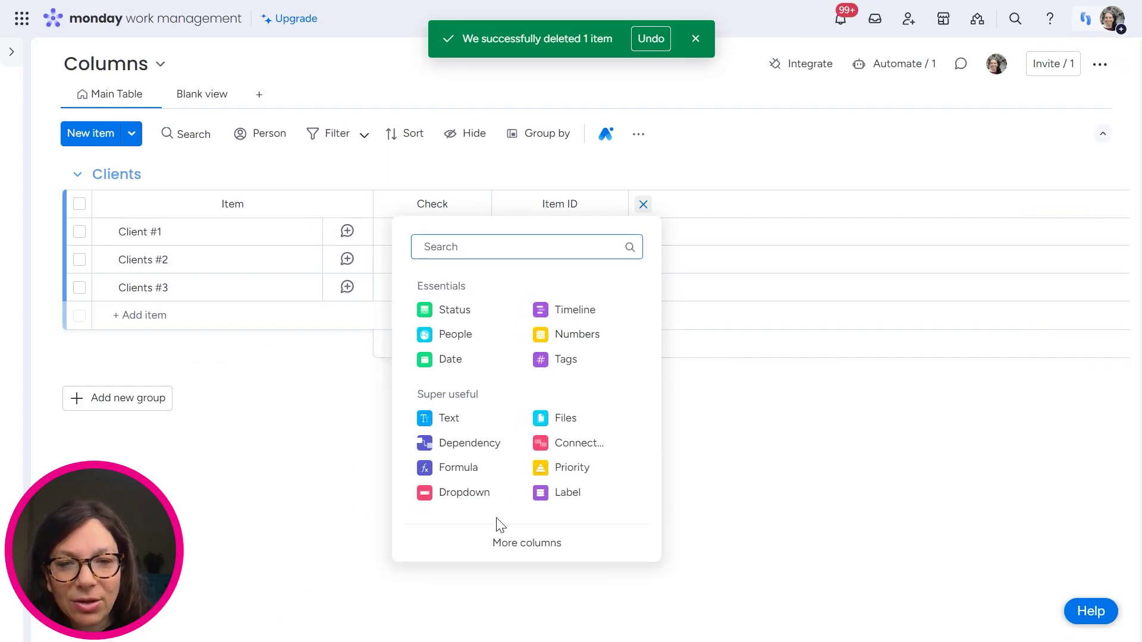
left_click(505, 547)
scroll(599, 438, "down", 5)
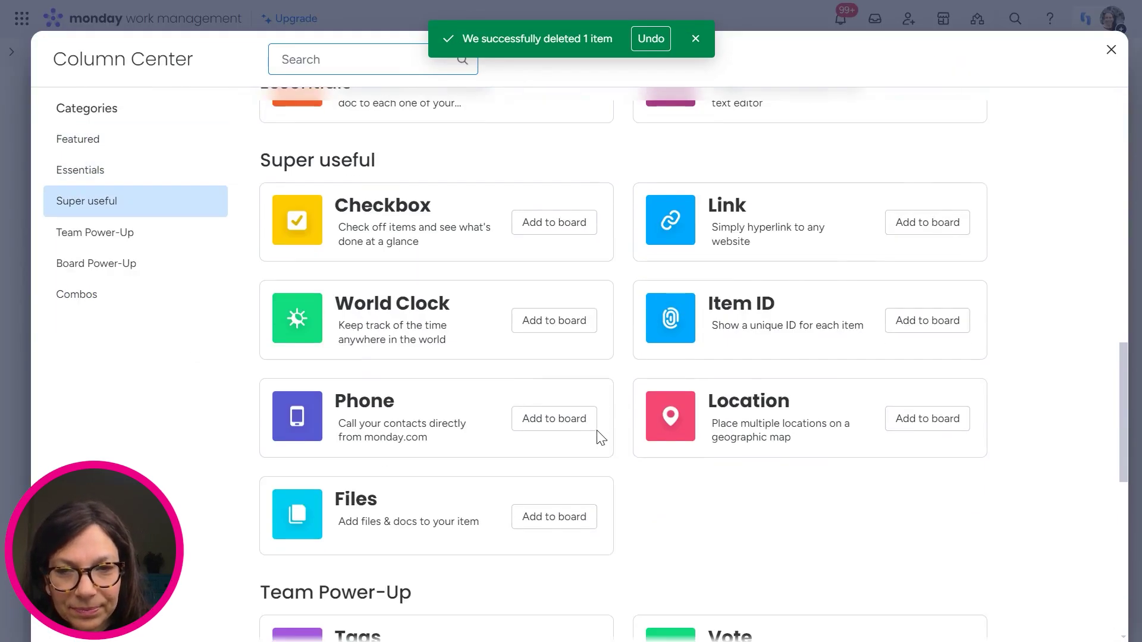
- Add a Vote column from Team Power-Up and cast one vote for Client #1
scroll(598, 437, "down", 4)
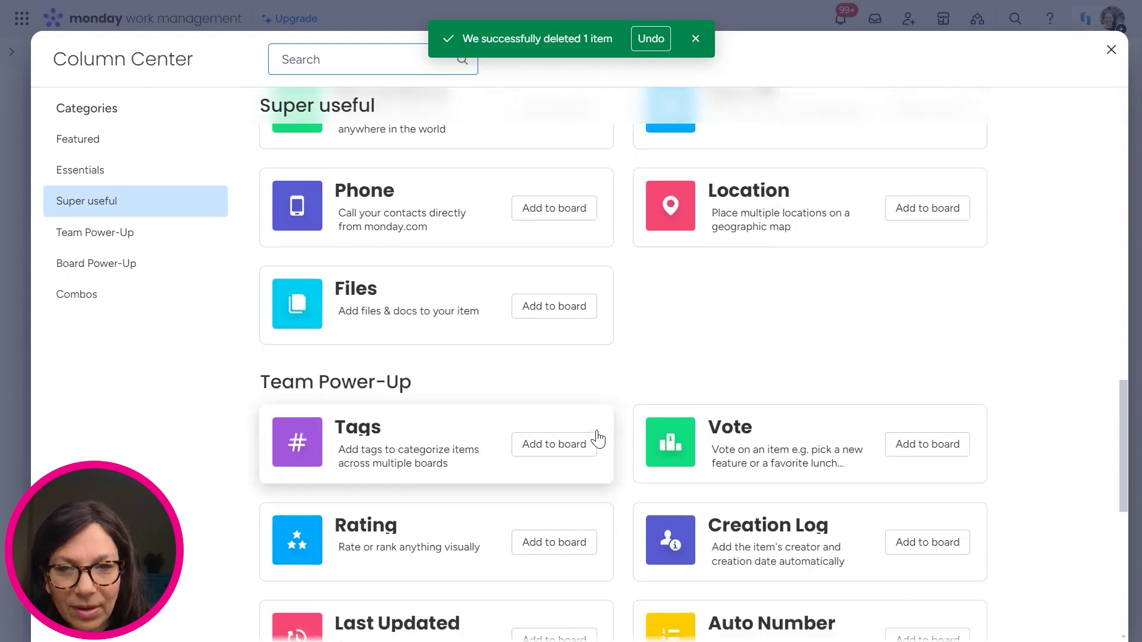
scroll(598, 439, "down", 2)
left_click(922, 362)
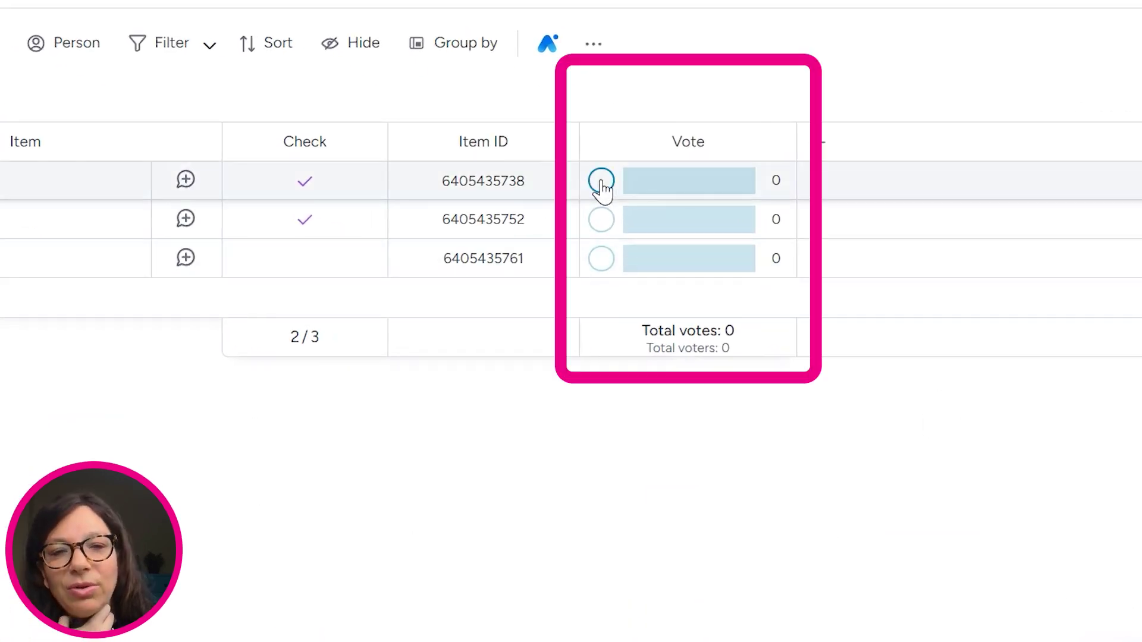
left_click(601, 181)
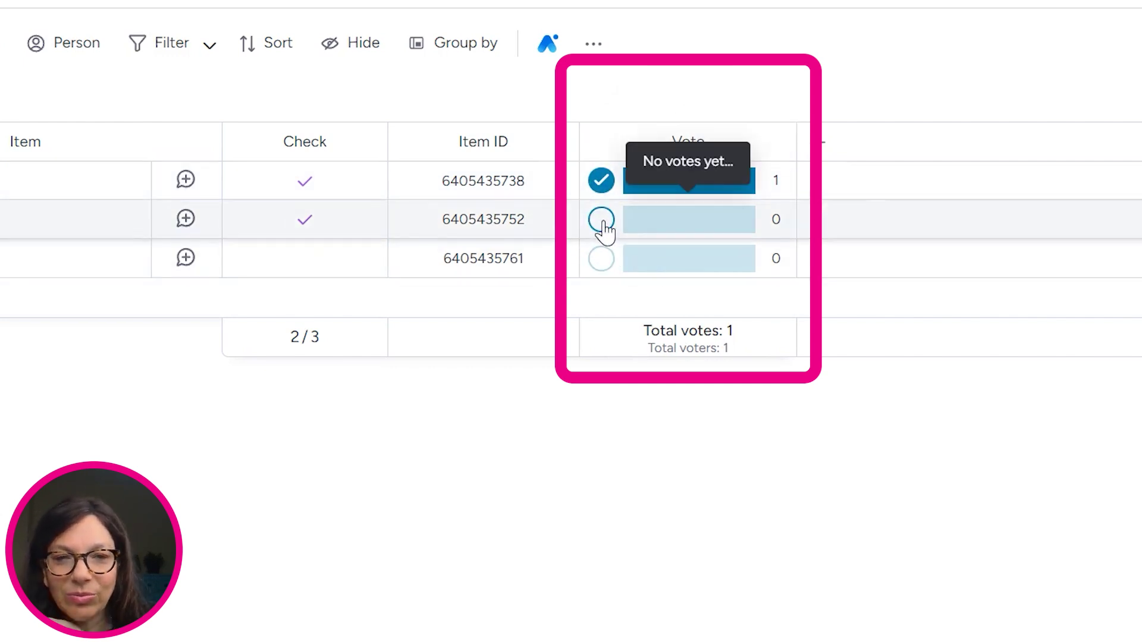
left_click(774, 143)
- Turn the Vote bars black and cast a vote for Clients #2, totalling 2 votes
mouse_move(528, 185)
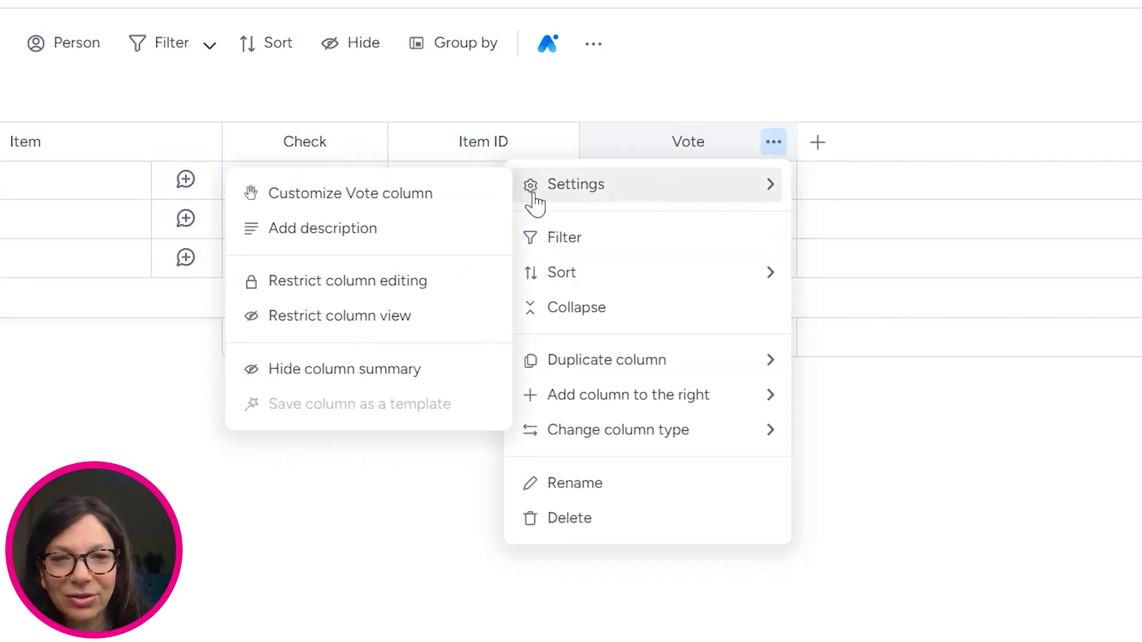
left_click(431, 195)
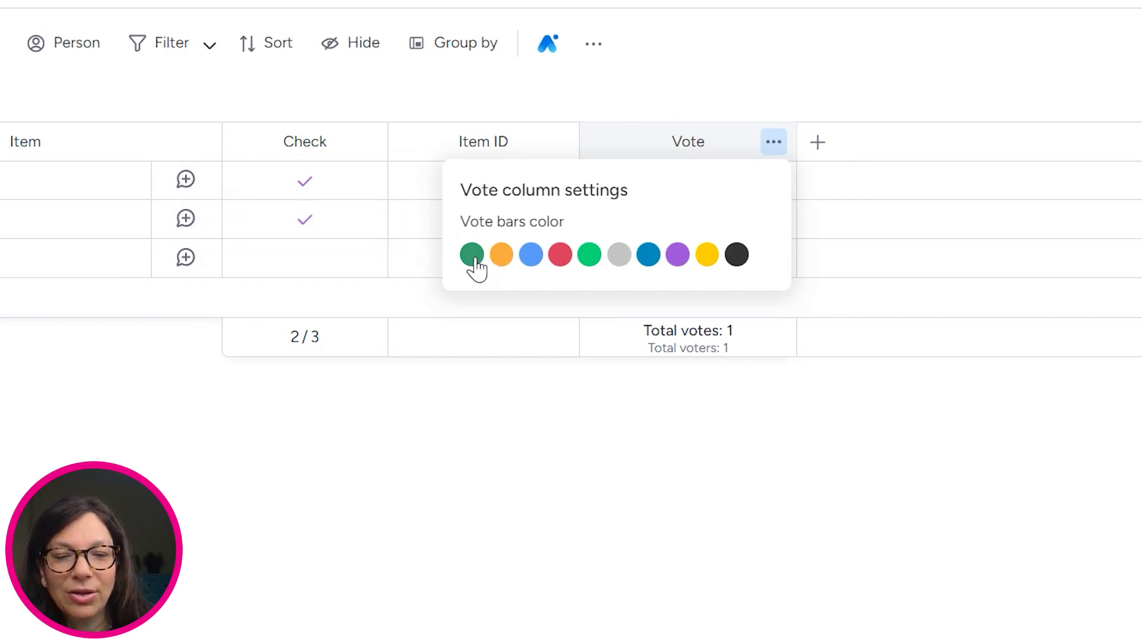
left_click(736, 255)
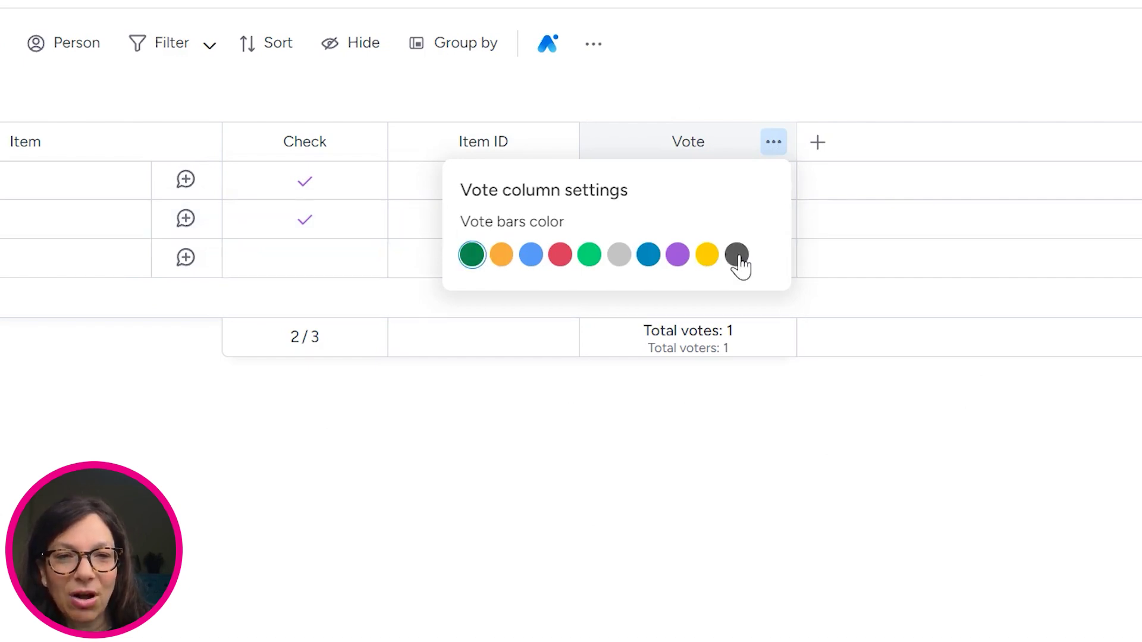
left_click(905, 76)
left_click(601, 219)
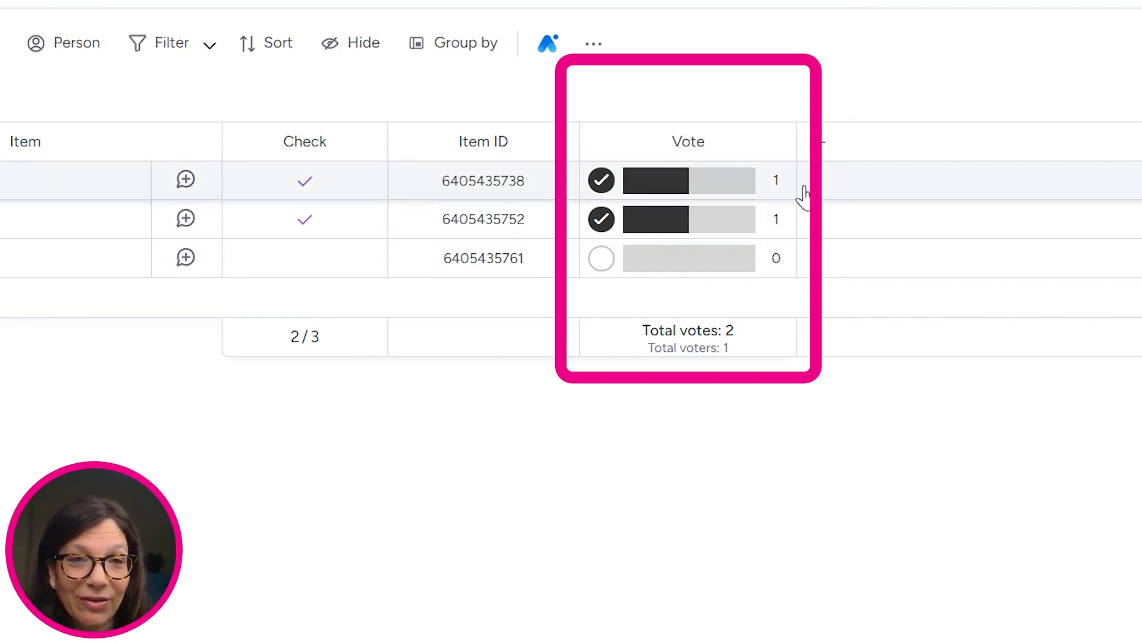
left_click(774, 144)
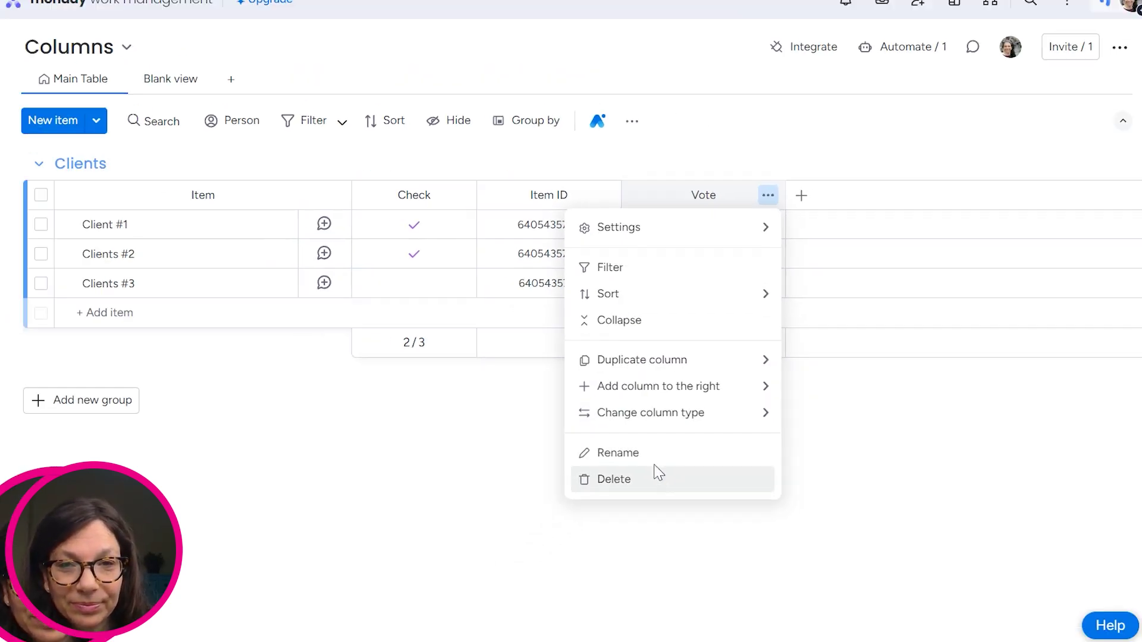
- Delete the Vote, Item ID and Check columns, then bring up the Column Center catalogue
left_click(632, 515)
left_click(765, 43)
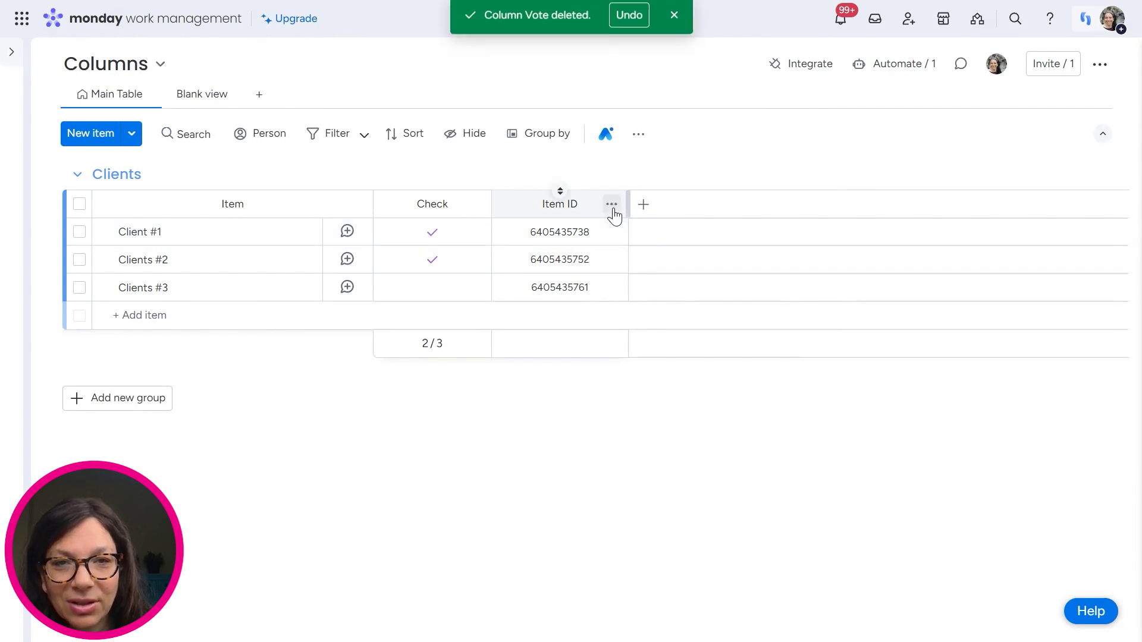
left_click(611, 203)
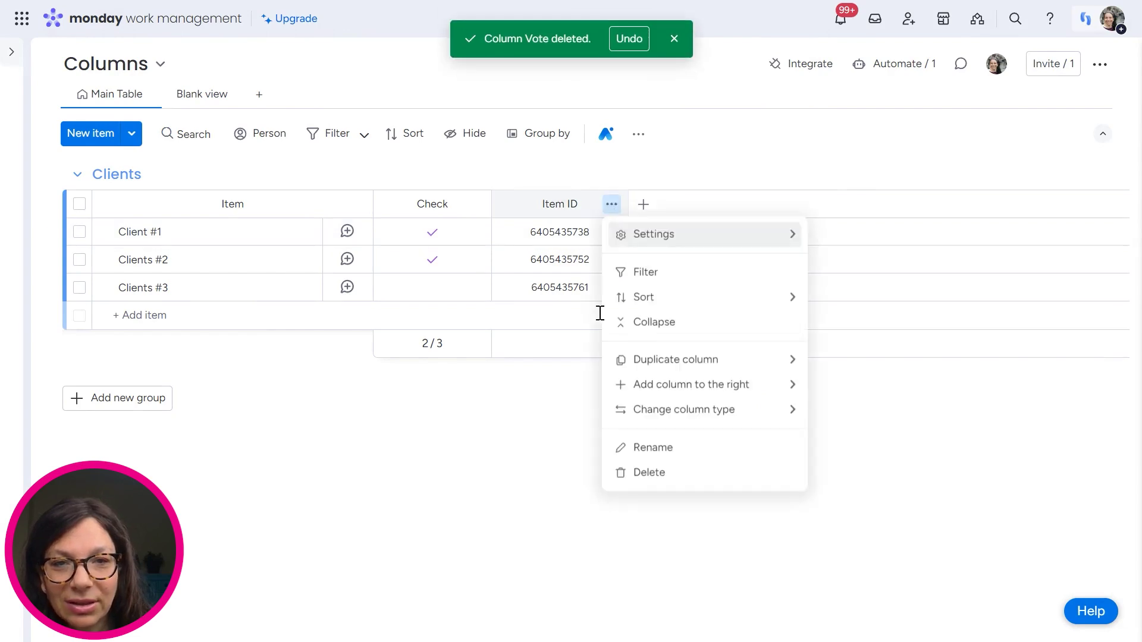
left_click(643, 471)
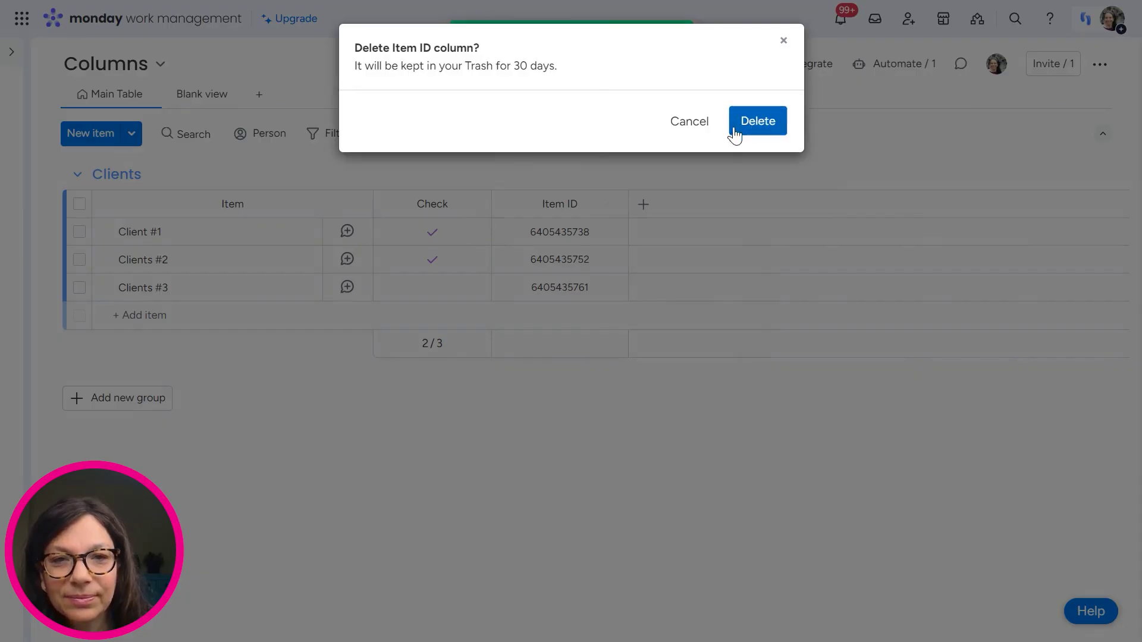
left_click(736, 131)
left_click(474, 204)
left_click(510, 472)
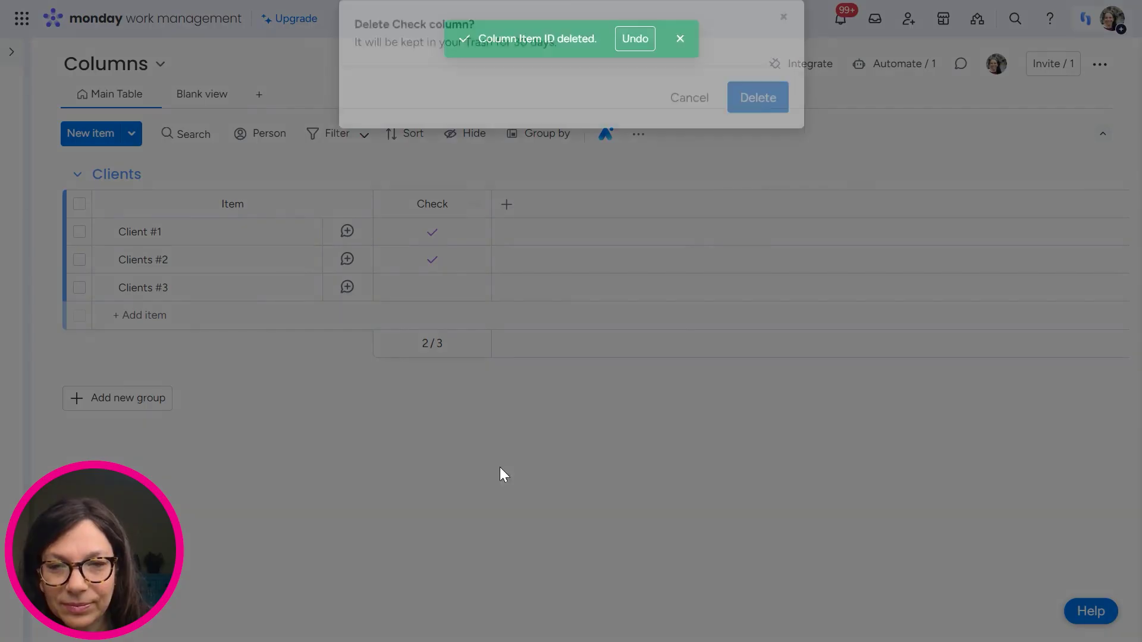
left_click(756, 122)
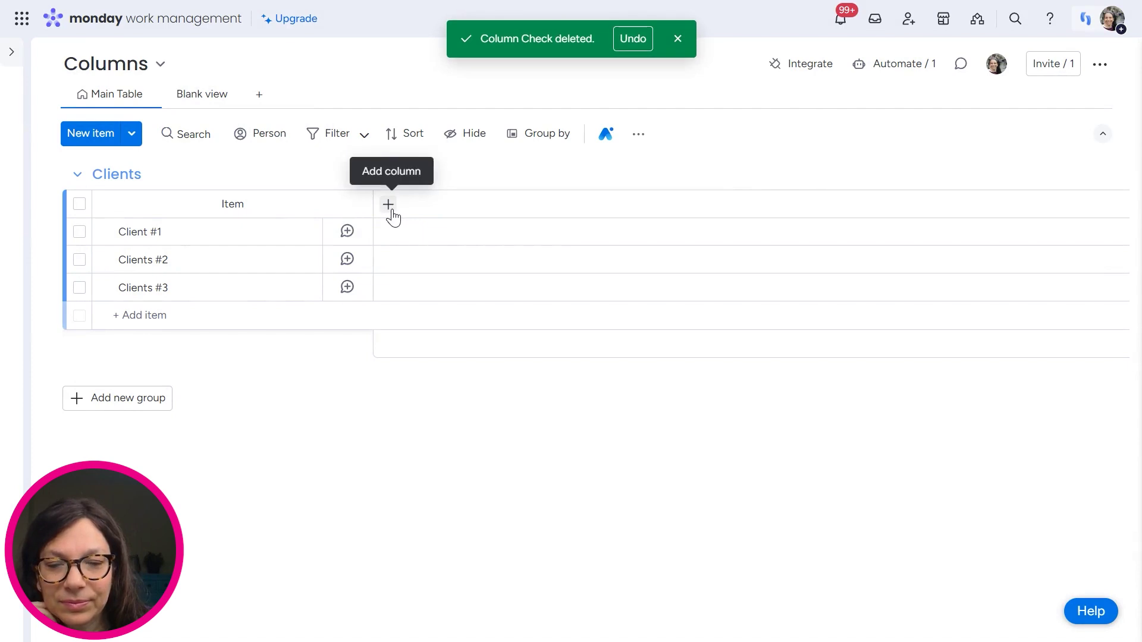
left_click(389, 206)
left_click(293, 544)
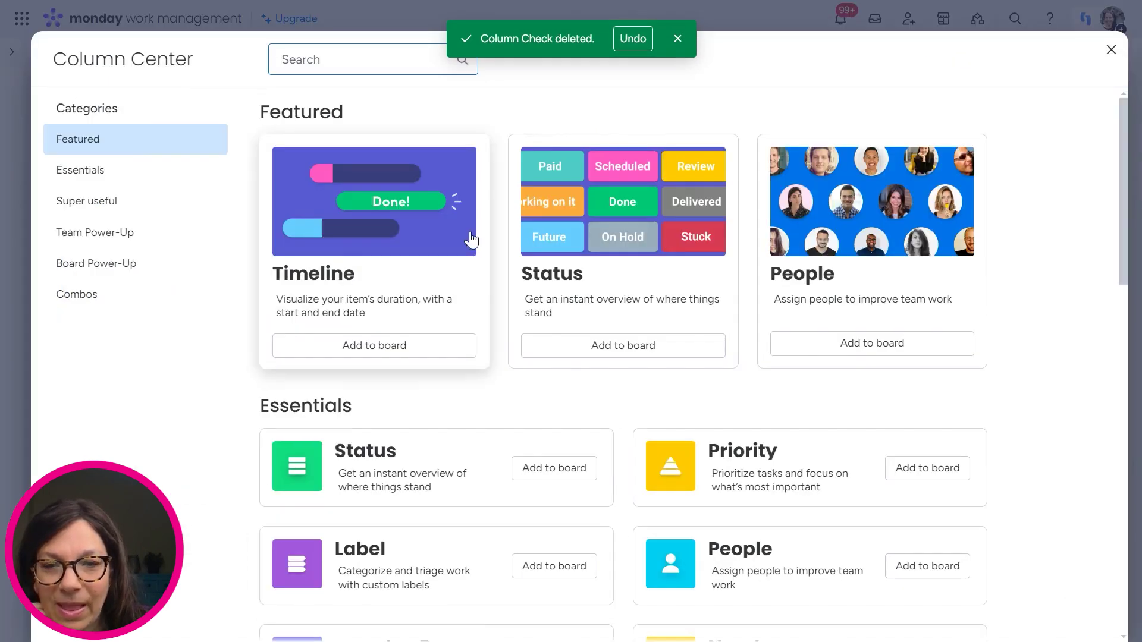
- Add a Rating column from the Column Center and give Clients #2 a five-star rating
scroll(490, 285, "down", 15)
scroll(489, 285, "down", 10)
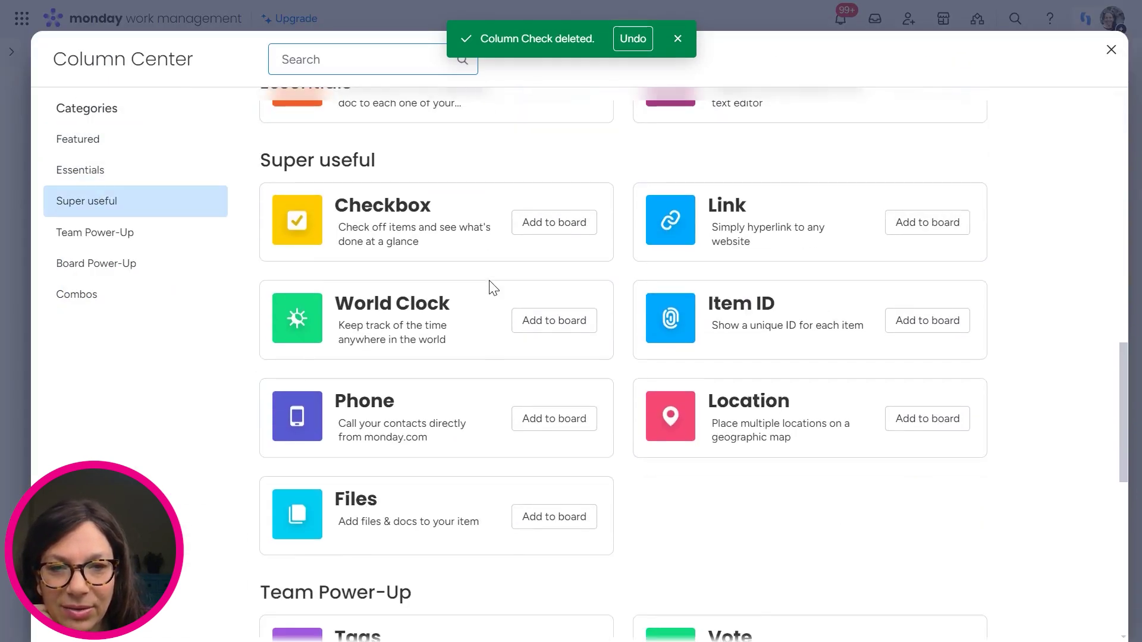
scroll(490, 288, "down", 2)
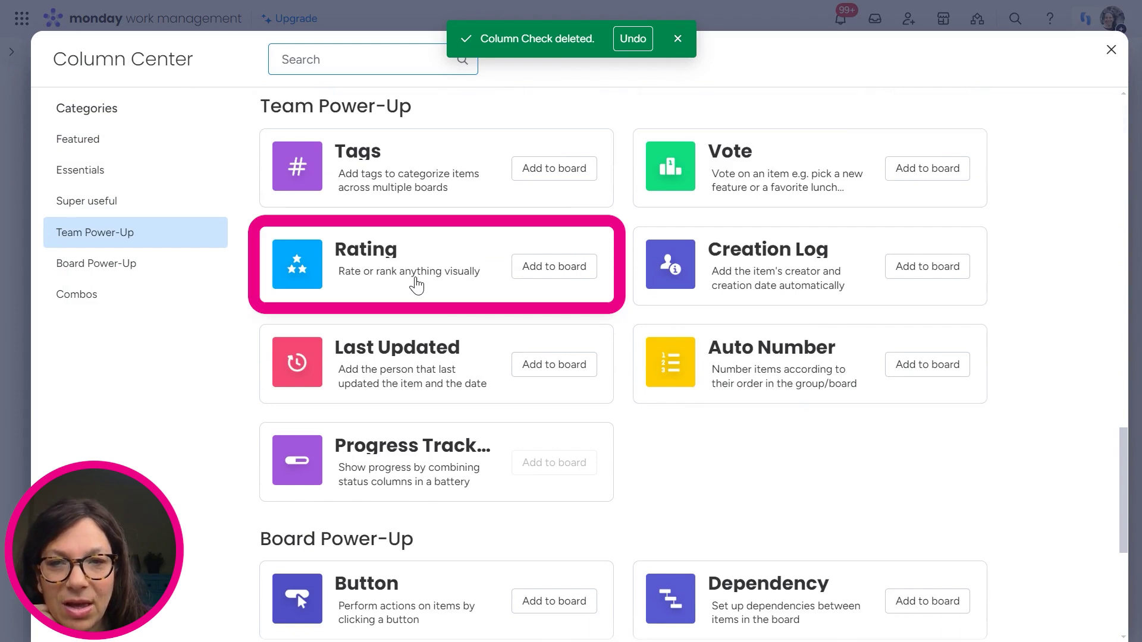
left_click(416, 282)
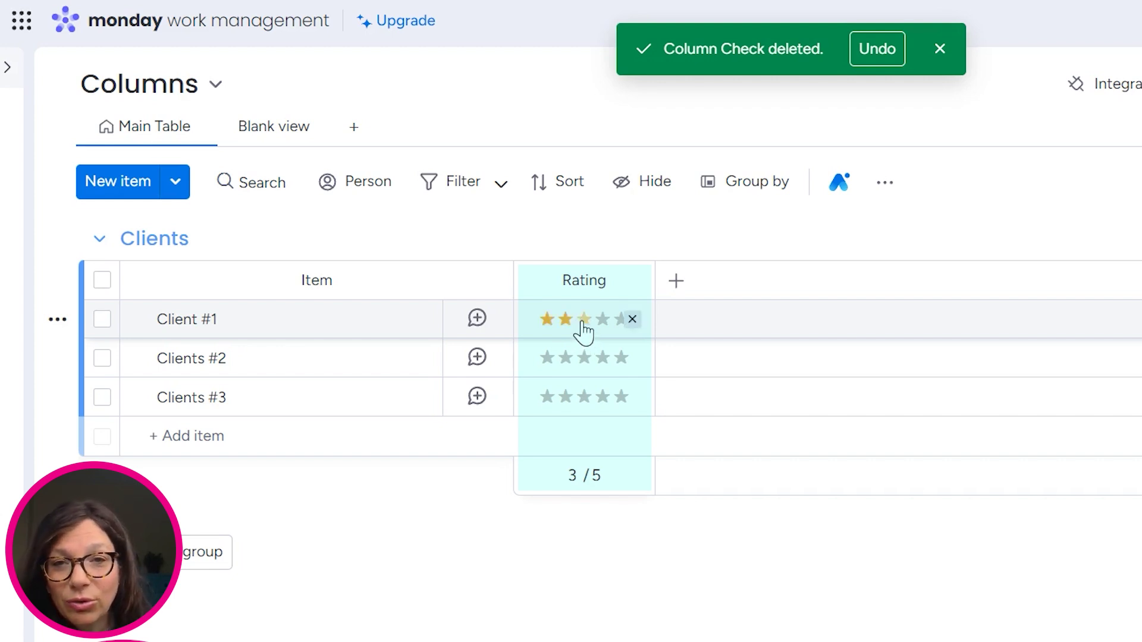
left_click(621, 359)
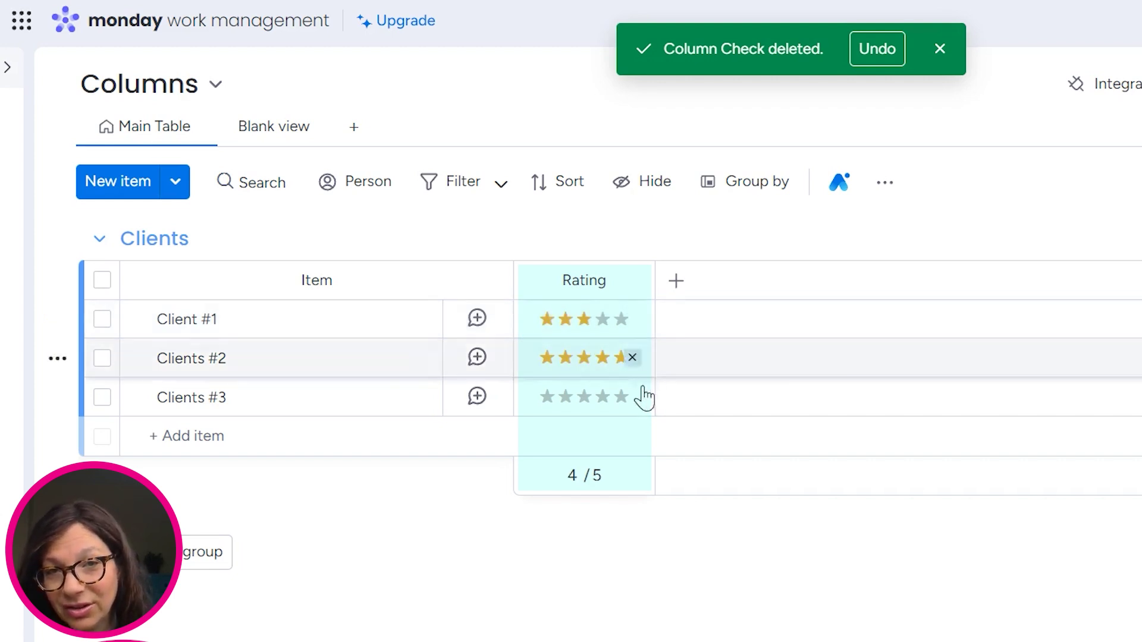
left_click(632, 281)
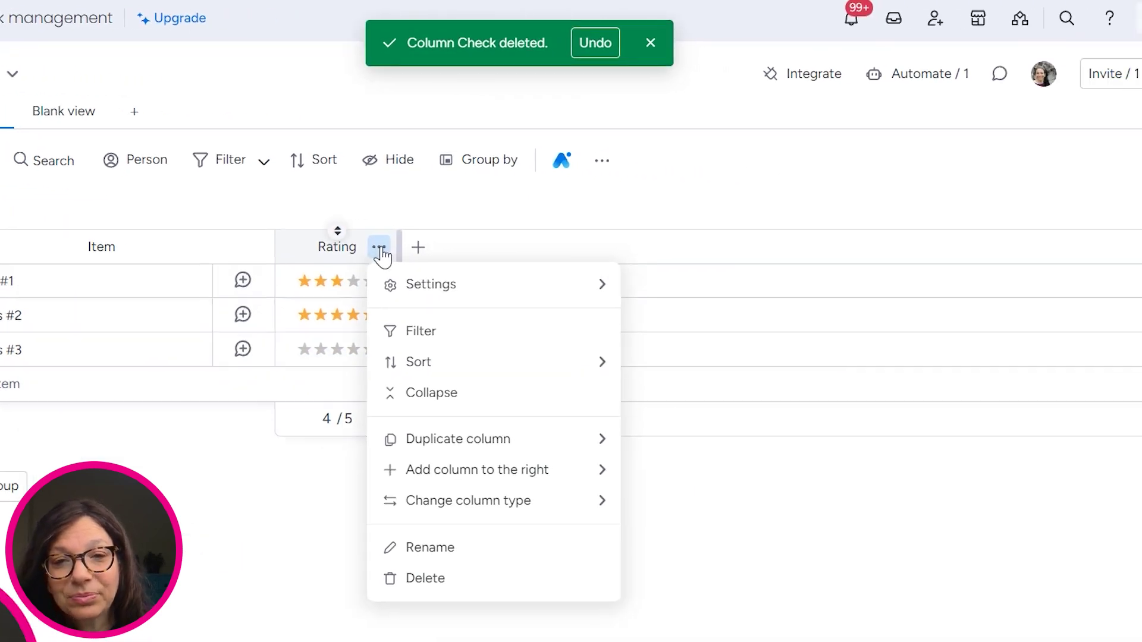
- Customize the Rating column to red hearts, trying scales 4 and 3 before settling on 5
mouse_move(440, 286)
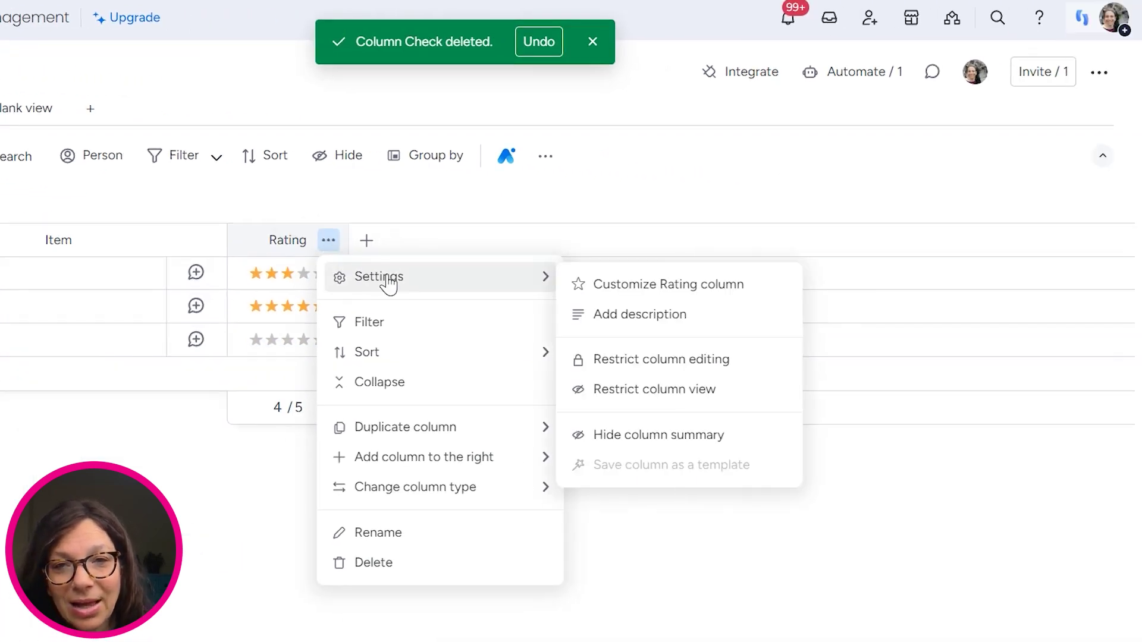
left_click(637, 286)
left_click(533, 340)
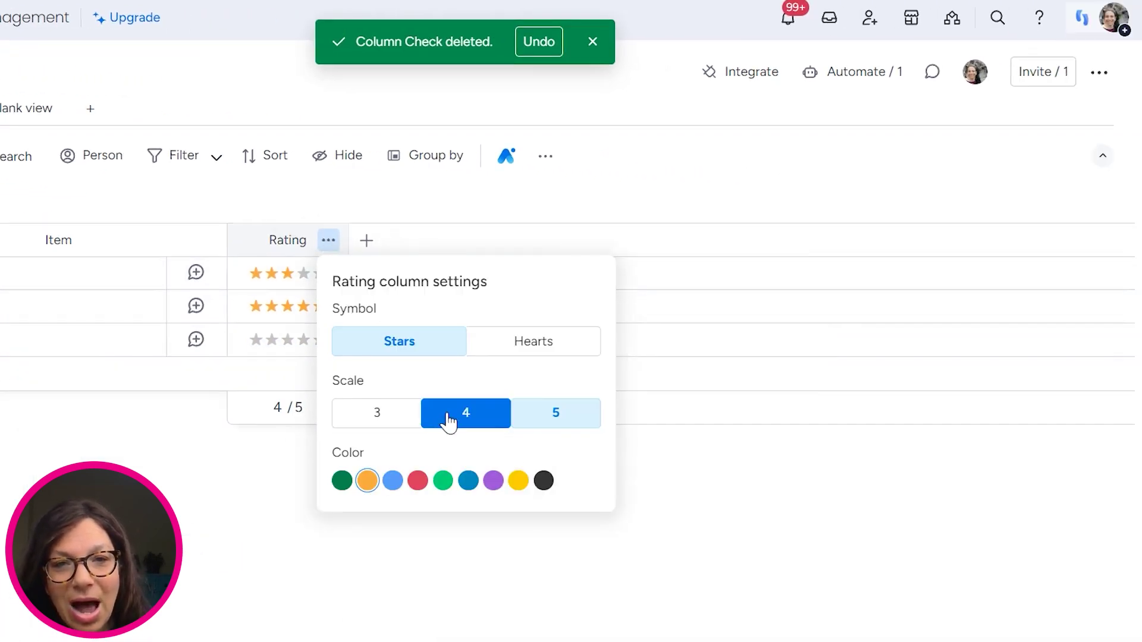
left_click(514, 351)
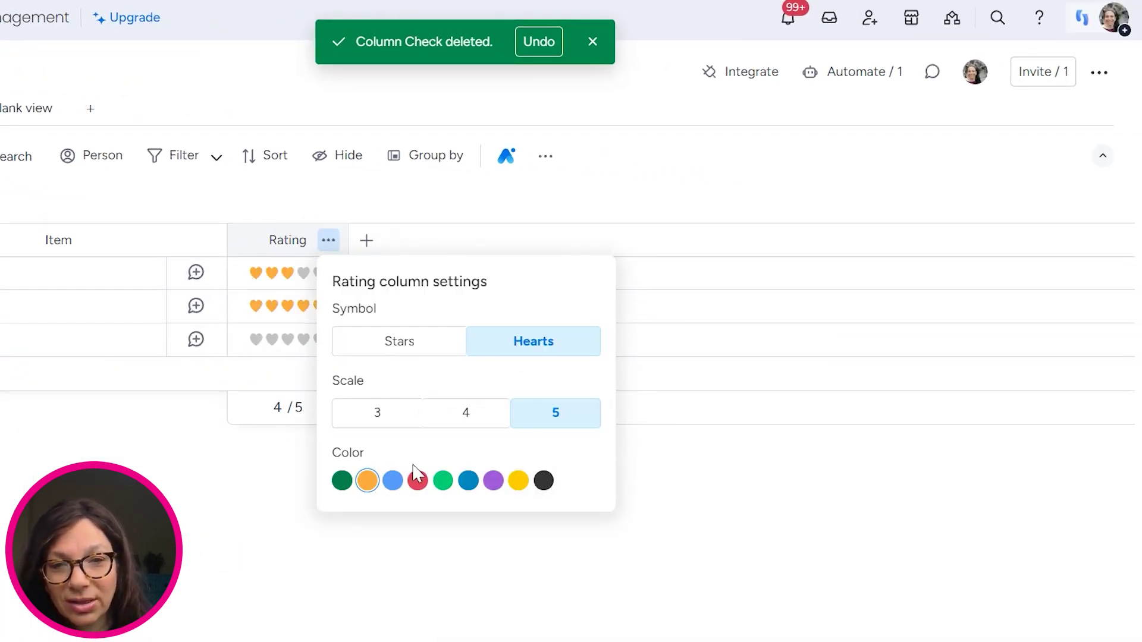
left_click(418, 483)
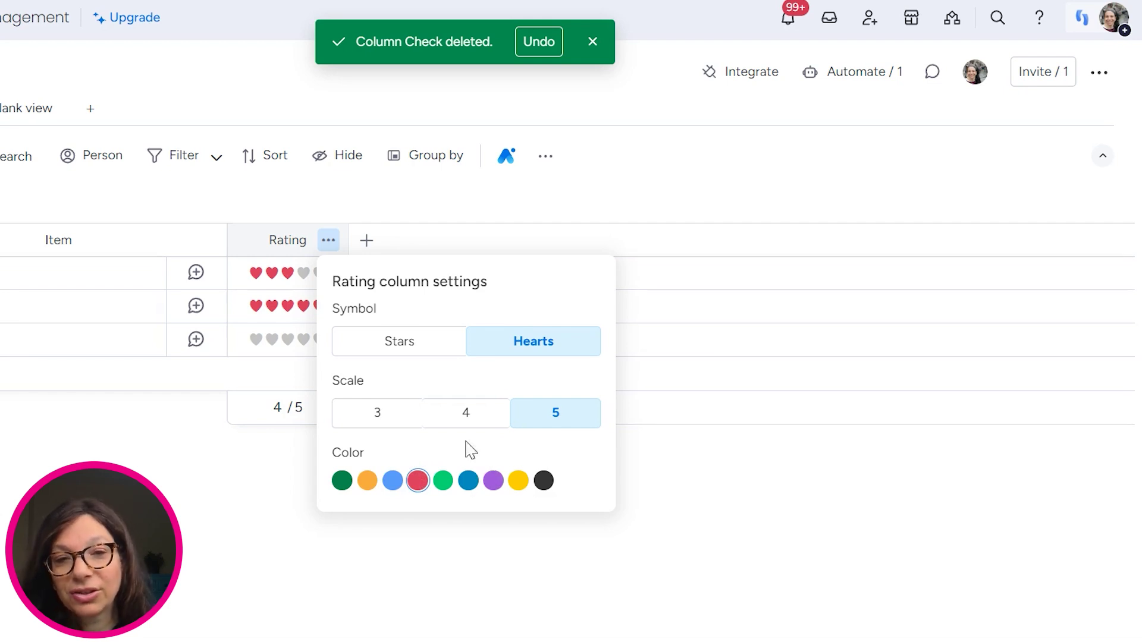
left_click(464, 414)
left_click(395, 415)
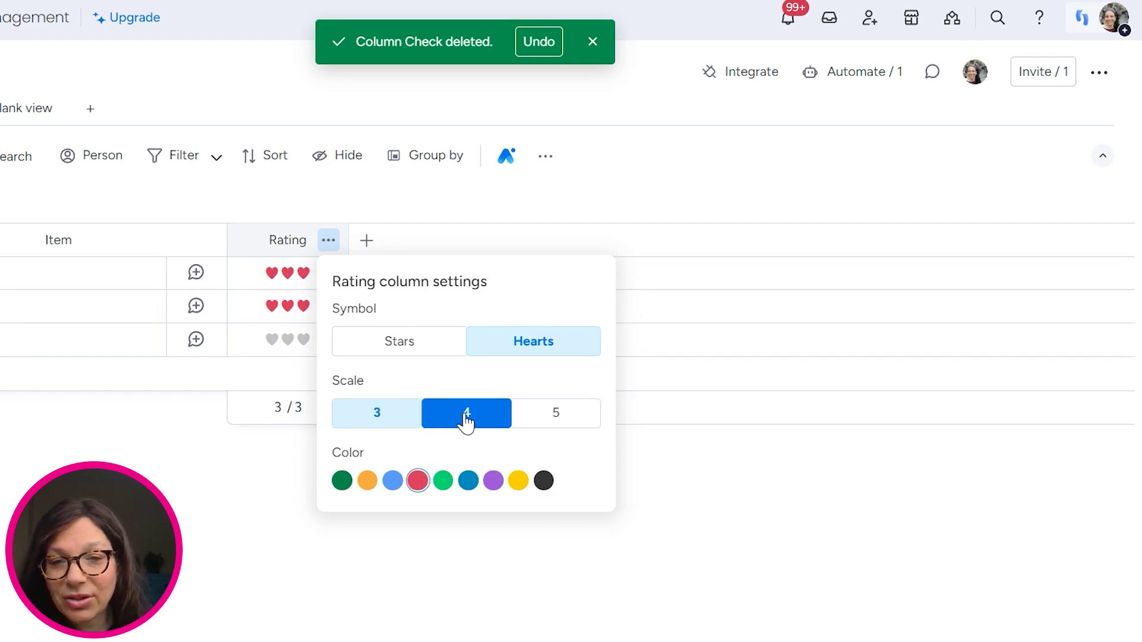
left_click(549, 427)
left_click(760, 517)
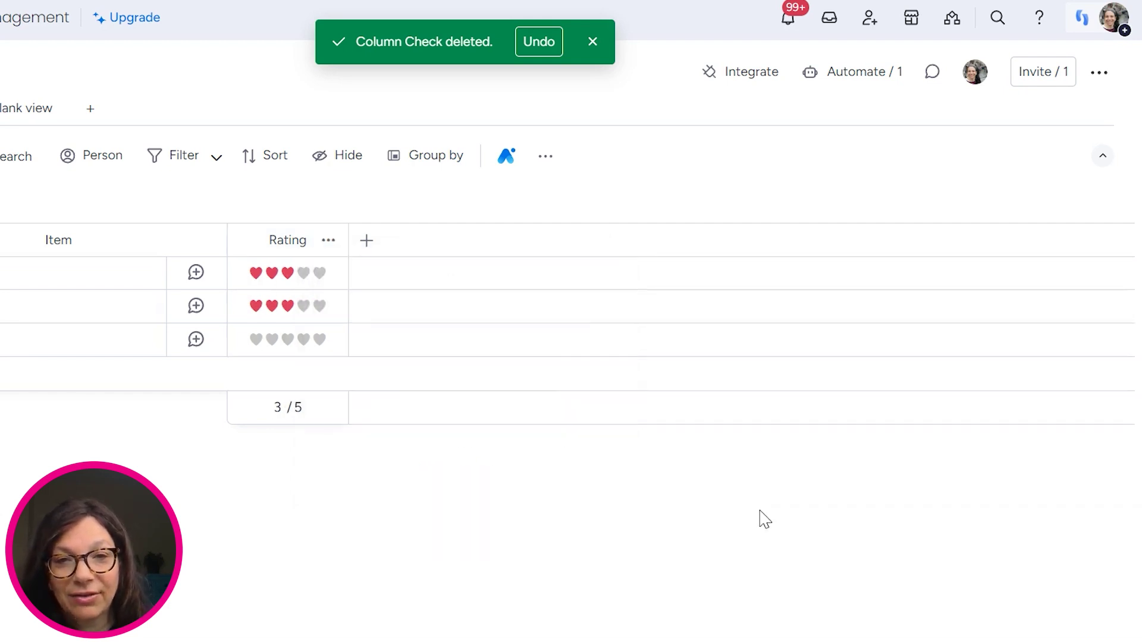
- Browse the Column Center catalogue of column types, then close it
left_click(365, 242)
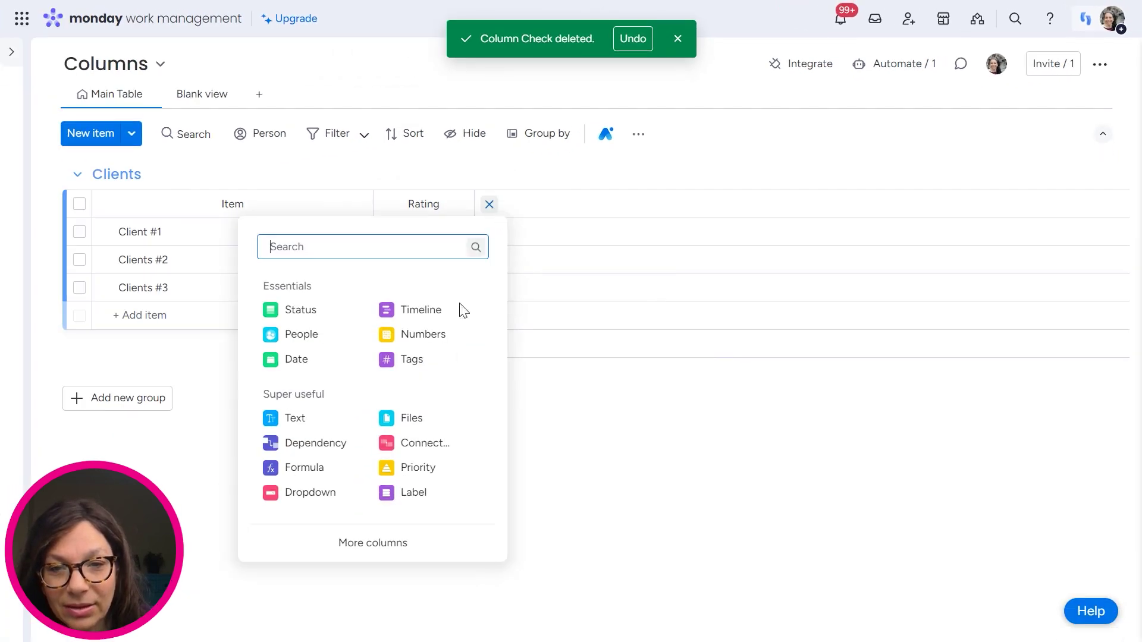
left_click(427, 551)
scroll(486, 403, "down", 15)
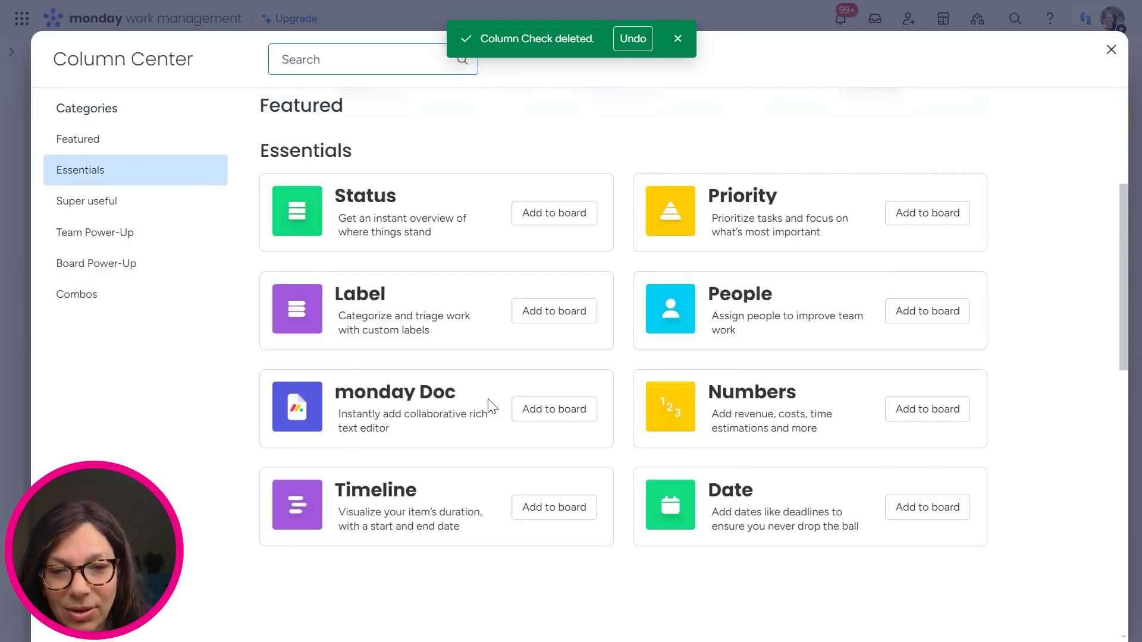
scroll(489, 408, "down", 9)
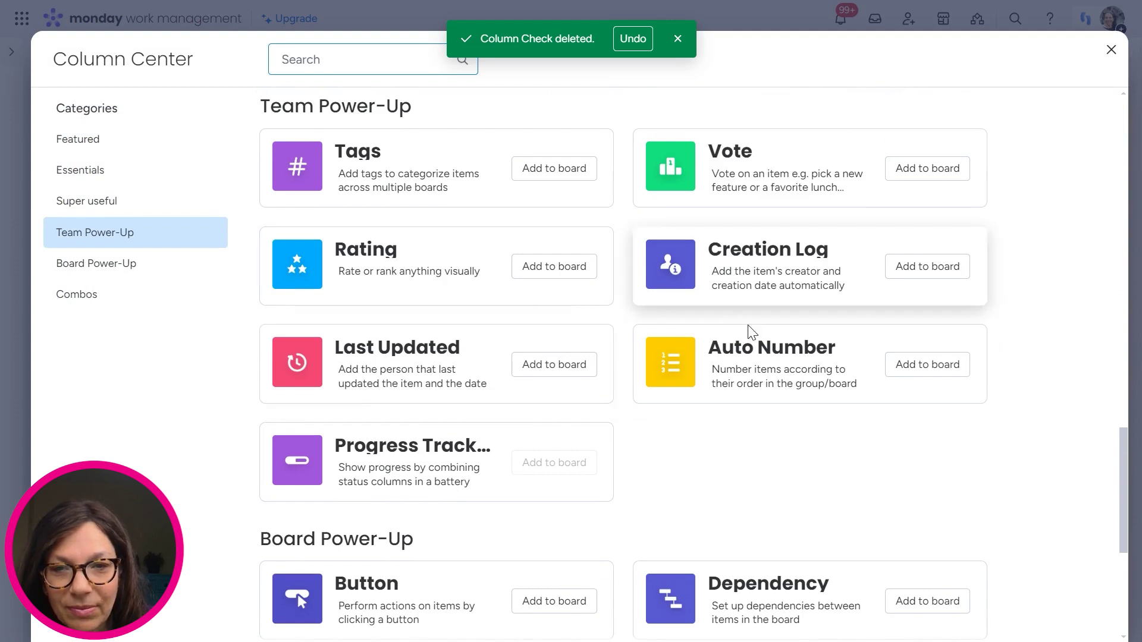
key("Escape")
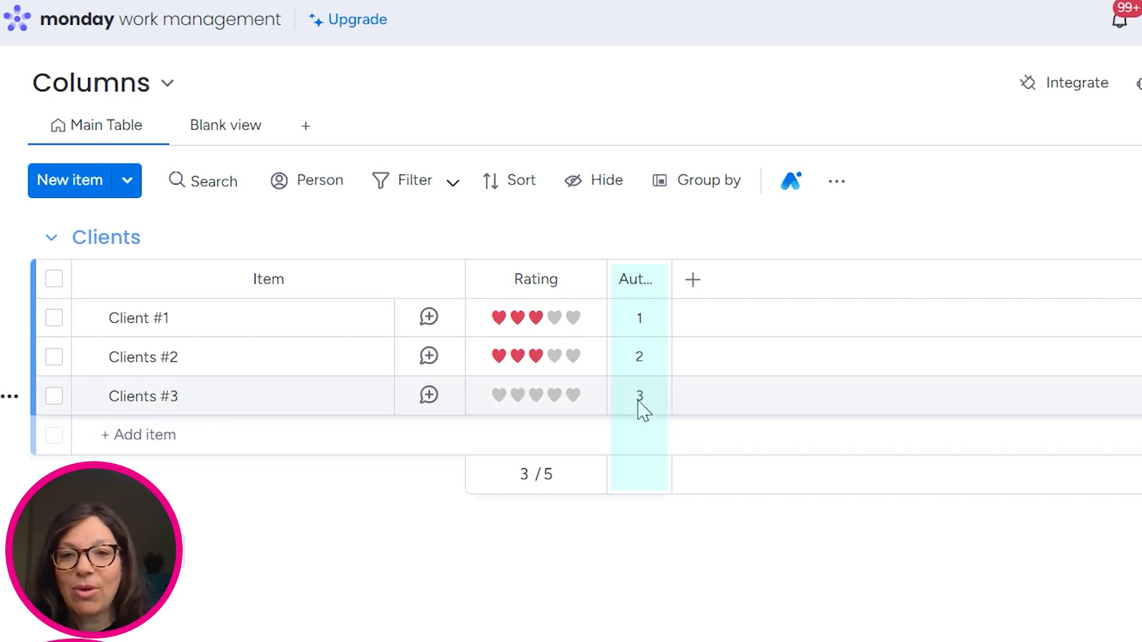
- Drag Clients #3 to the top of the group and back to the bottom
left_click_drag(207, 357, 208, 333)
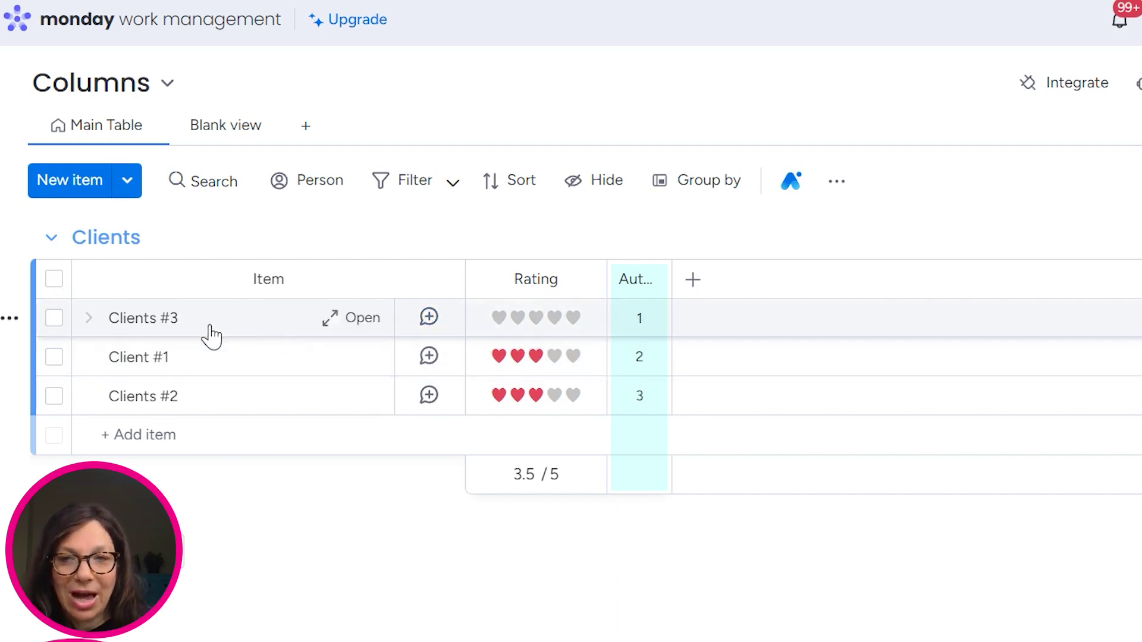
left_click_drag(211, 339, 178, 421)
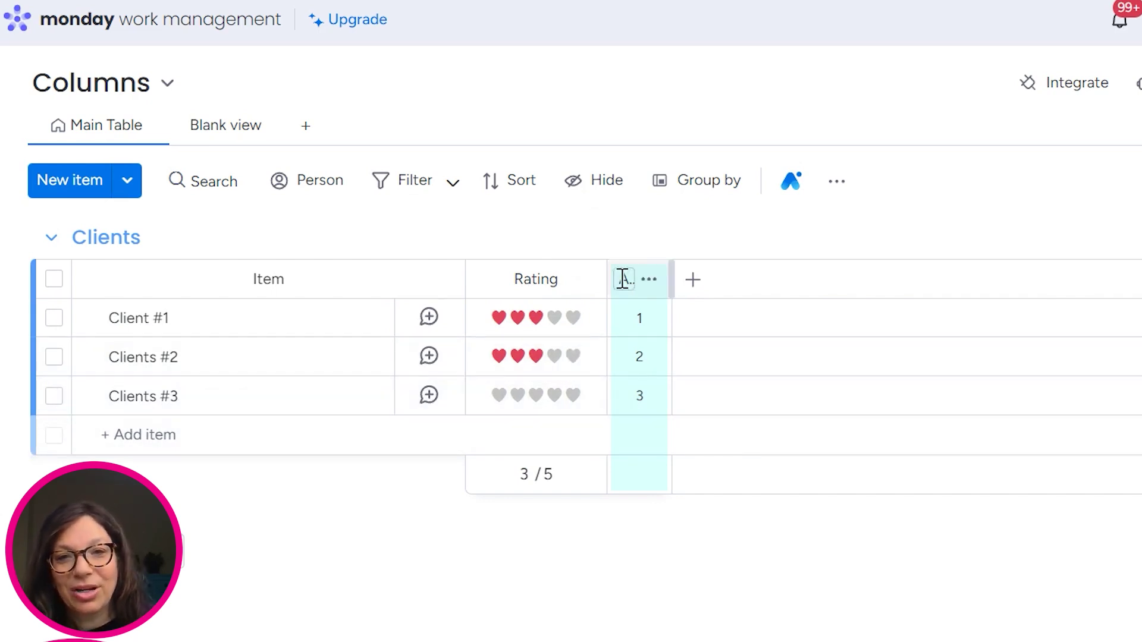
left_click(694, 282)
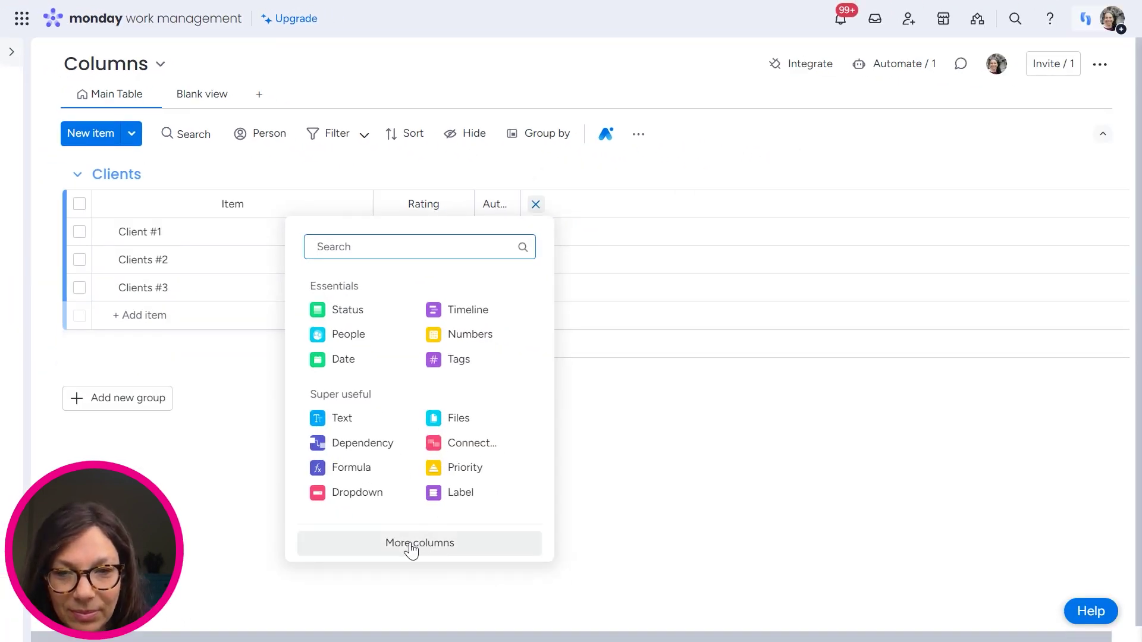
- Add a Status column to the Clients board from the Column Center
left_click(408, 544)
scroll(454, 452, "down", 15)
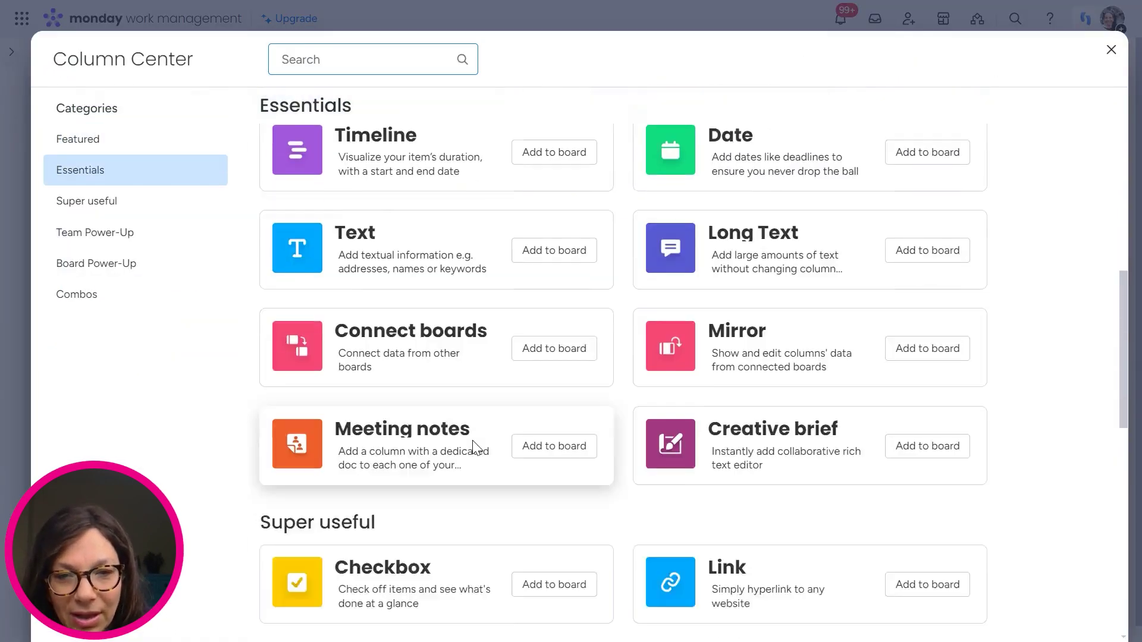
scroll(492, 429, "down", 6)
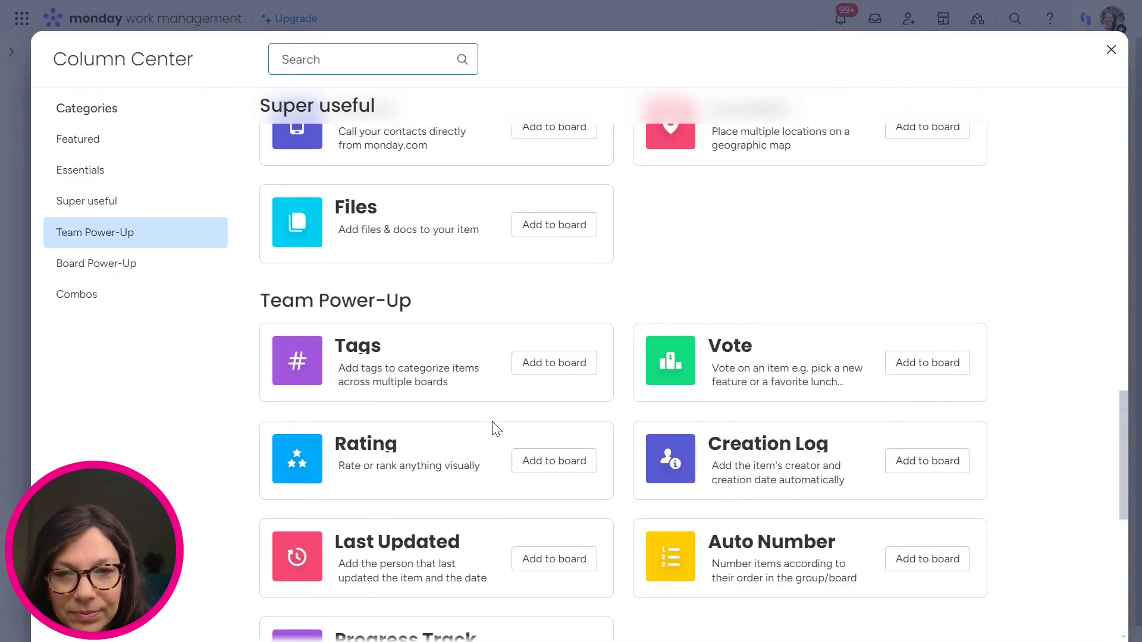
scroll(416, 405, "down", 2)
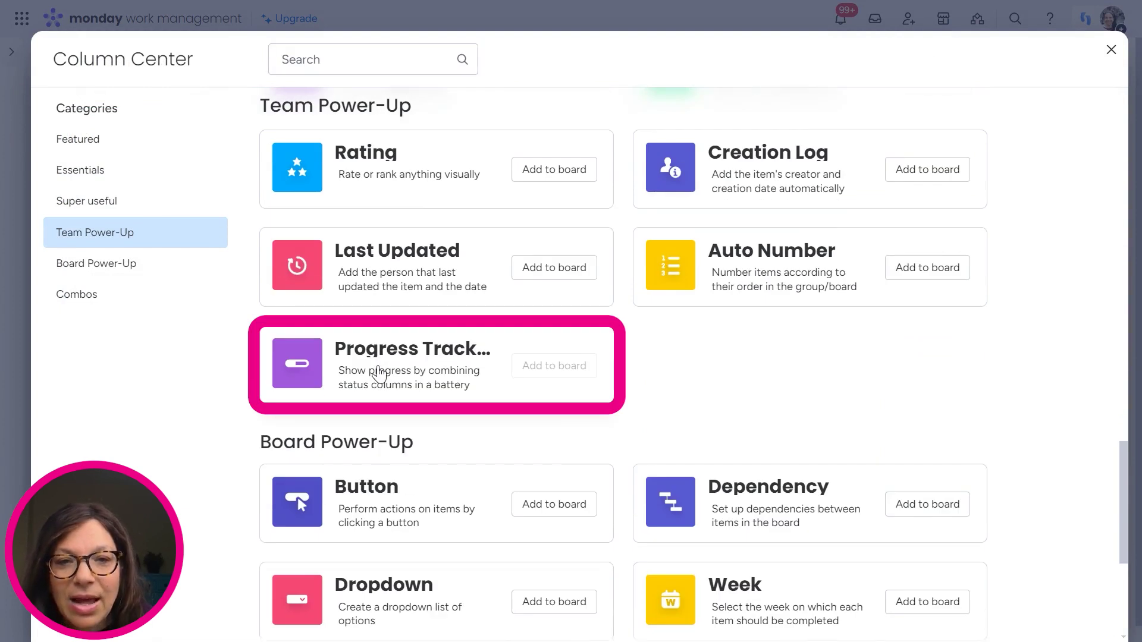
mouse_move(543, 374)
scroll(573, 361, "up", 2)
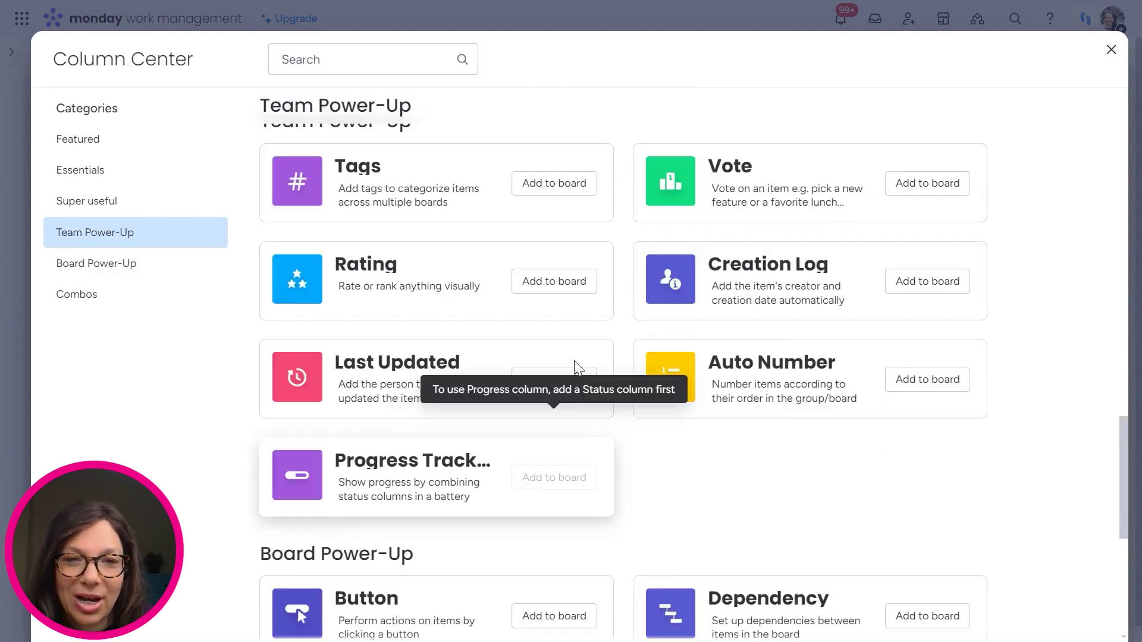
scroll(573, 360, "up", 15)
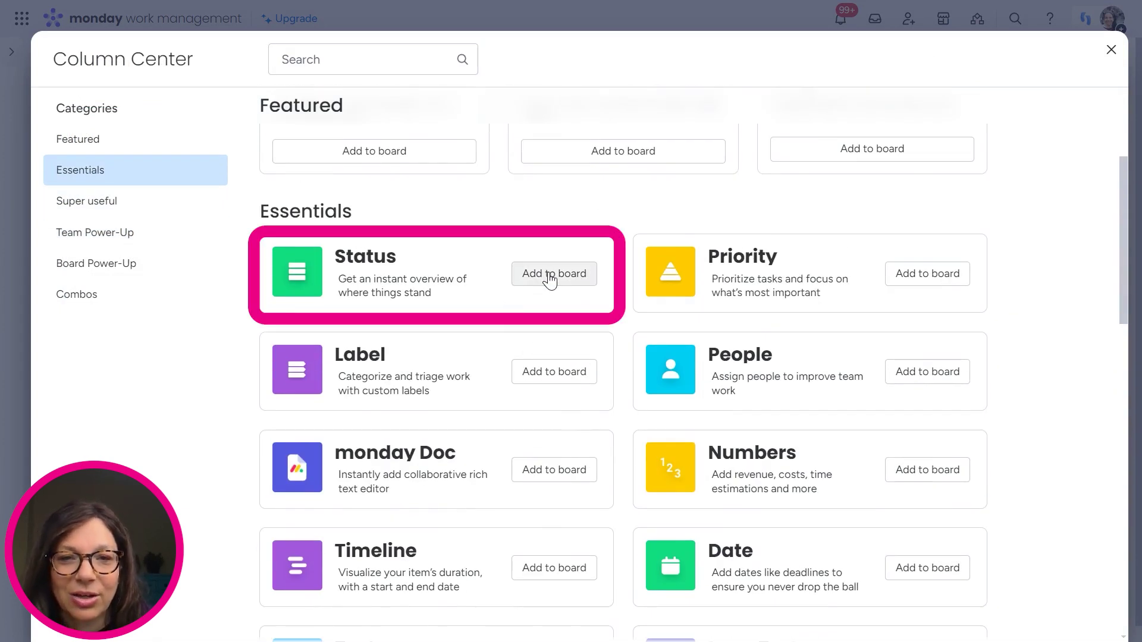
left_click(550, 274)
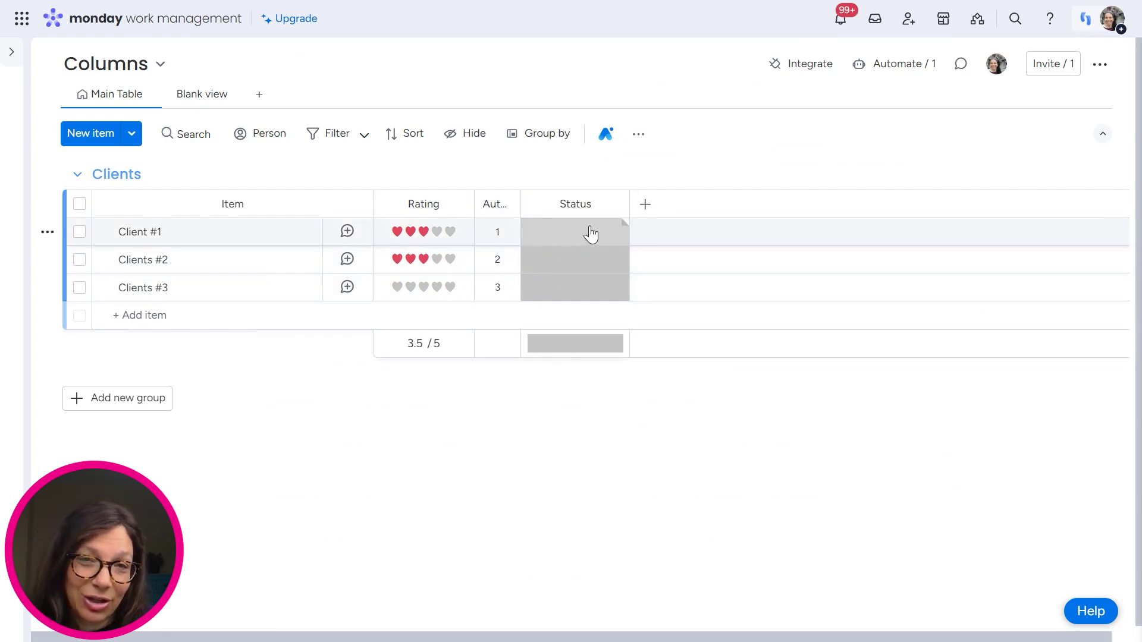
- Search the Column Center for 'pro' and add the Progress Tracking column
left_click(647, 206)
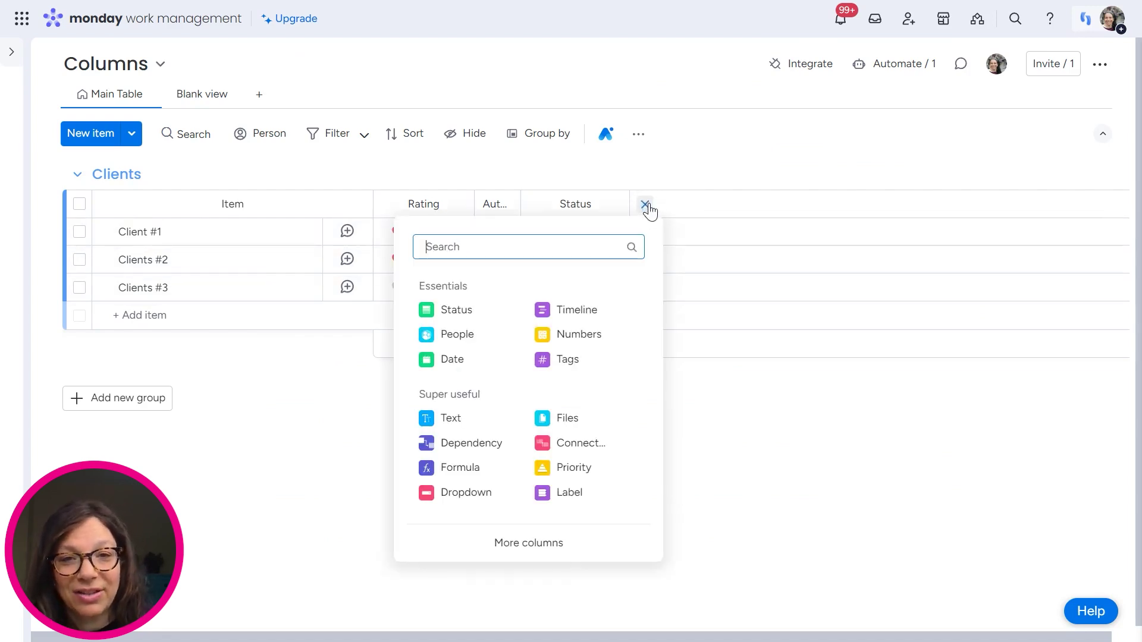
left_click(501, 541)
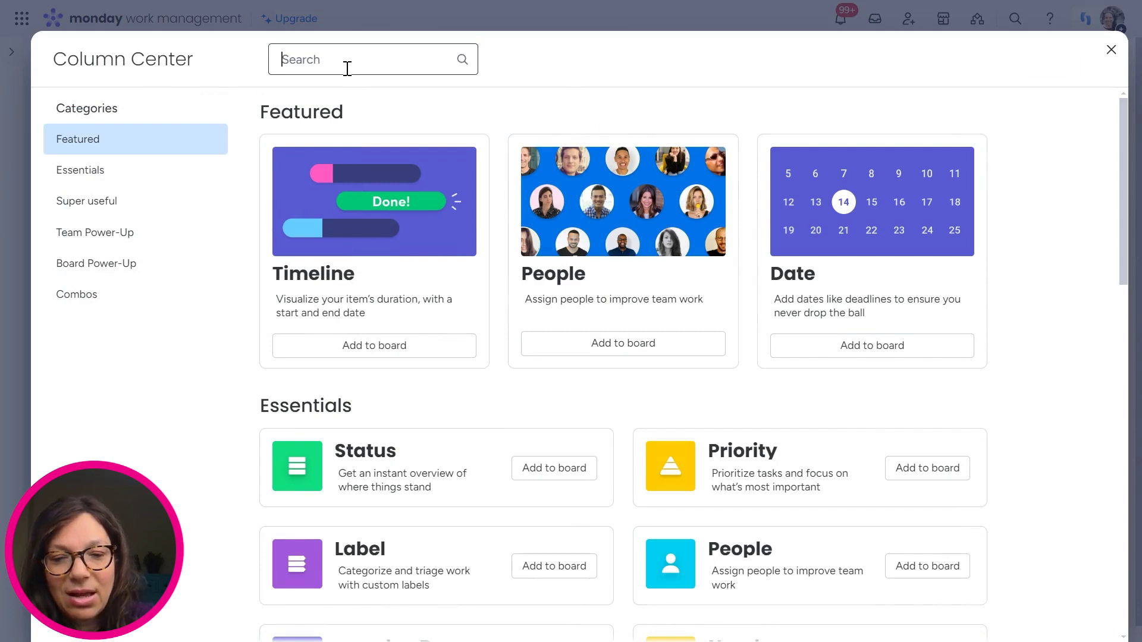
type("pro")
left_click(562, 321)
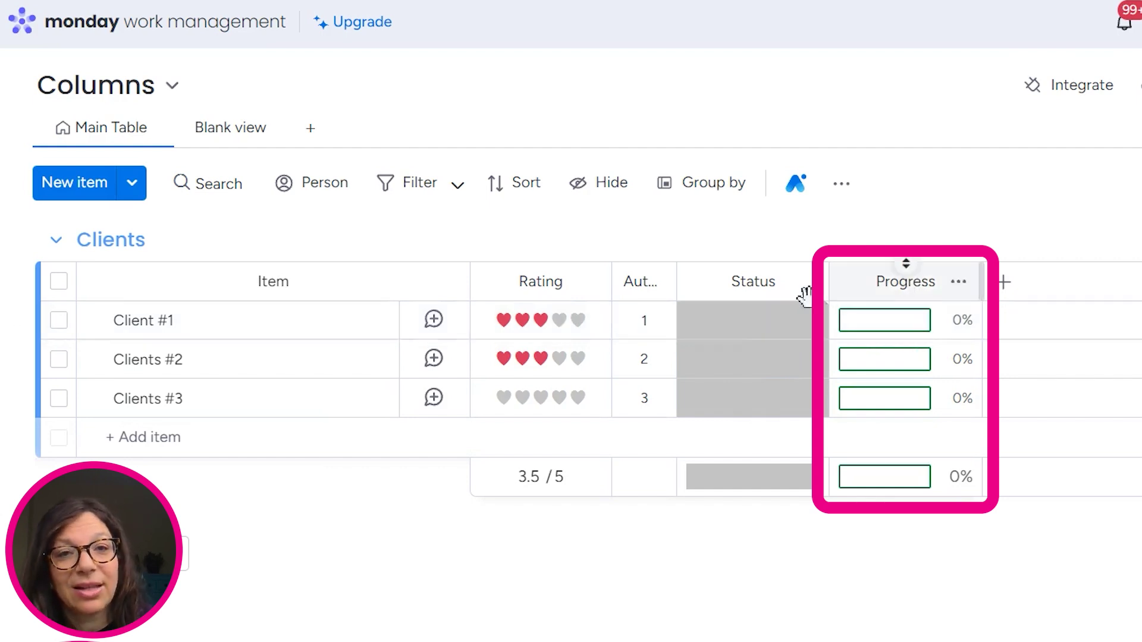
- Mark Client #1 as Done and duplicate the Status column without its values
left_click(776, 321)
left_click(752, 389)
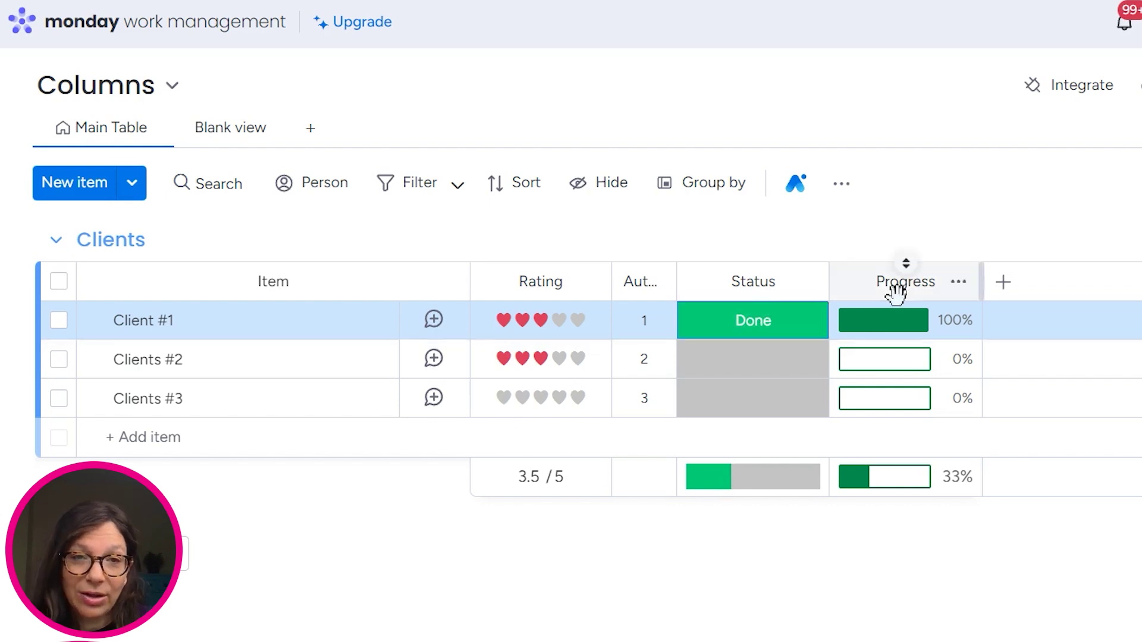
left_click(811, 282)
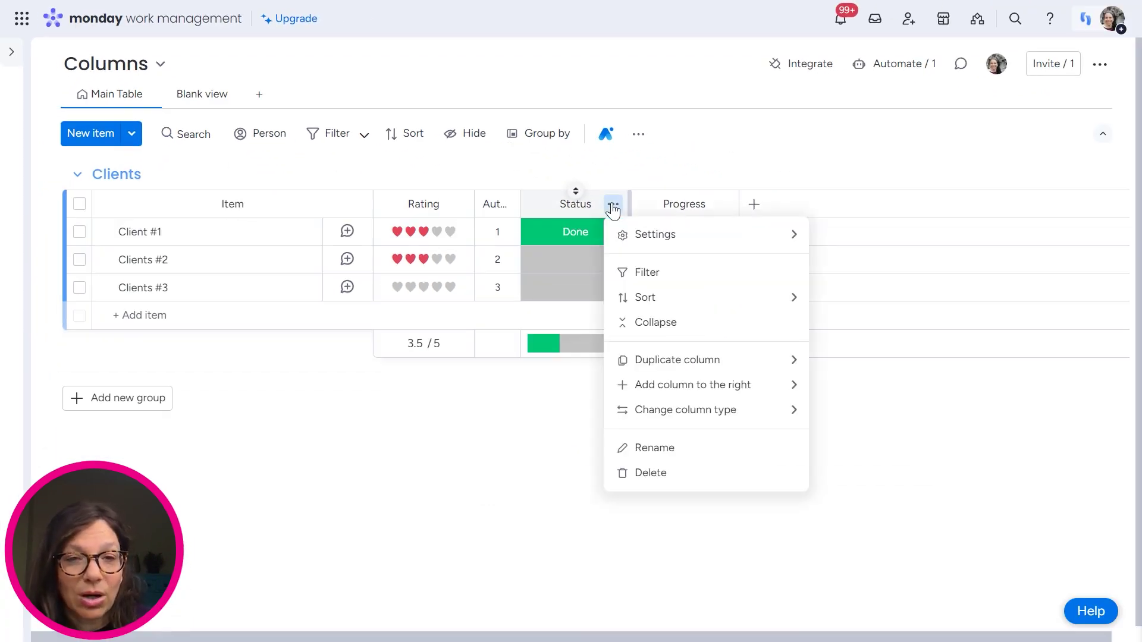
mouse_move(656, 368)
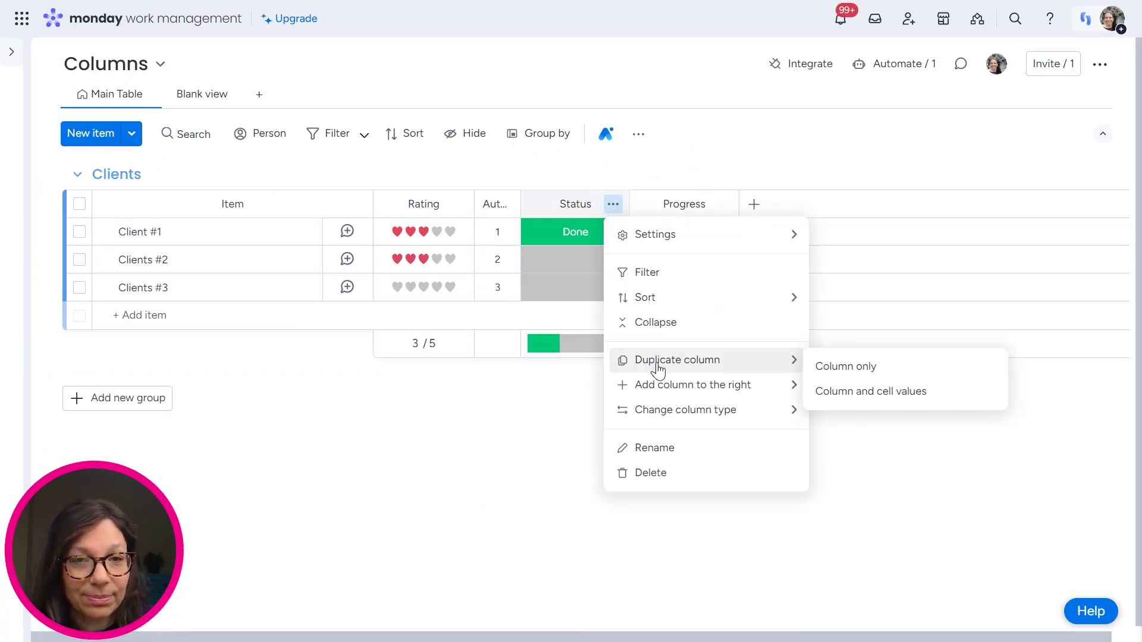
left_click(850, 367)
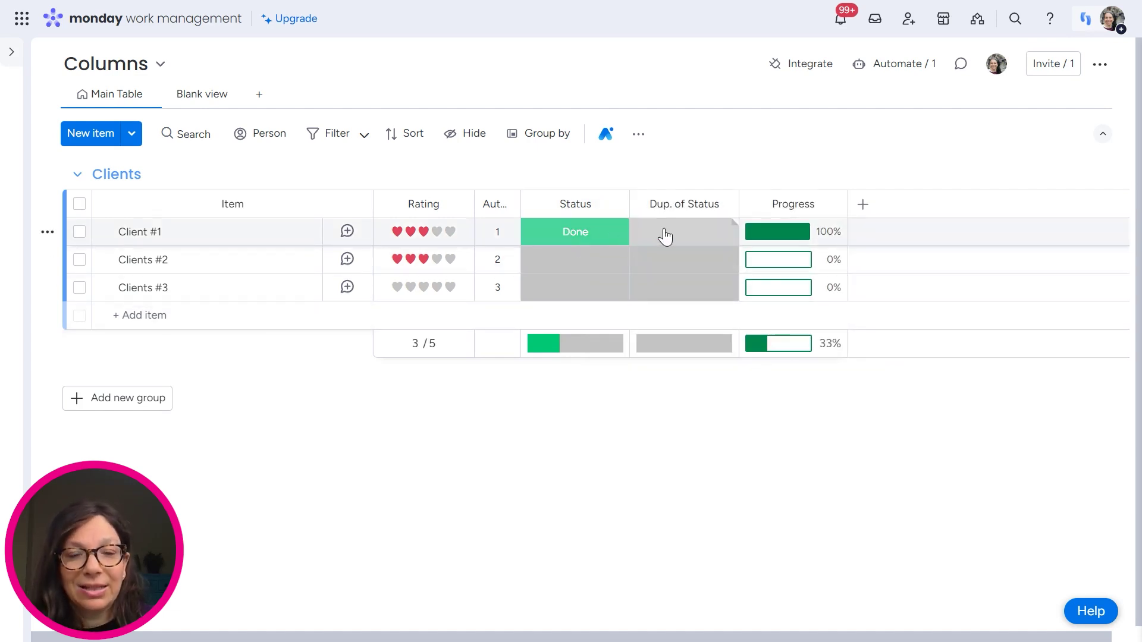
left_click(832, 205)
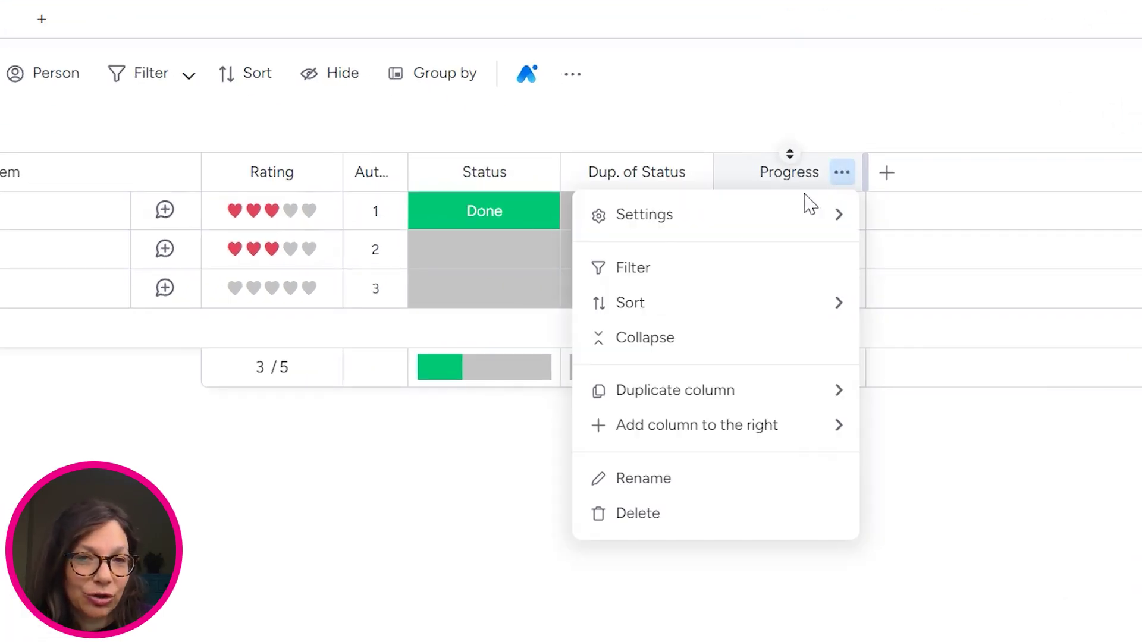
- Include Dup. of Status in Progress, distribute weight equally between both statuses, and save
mouse_move(810, 208)
left_click(538, 226)
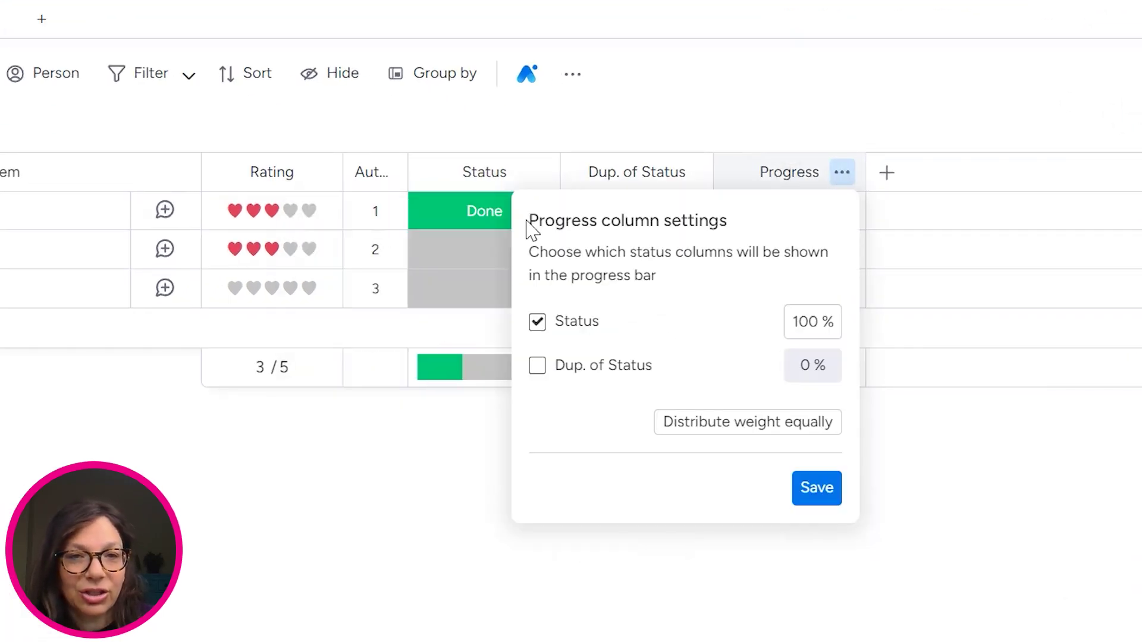
left_click(537, 366)
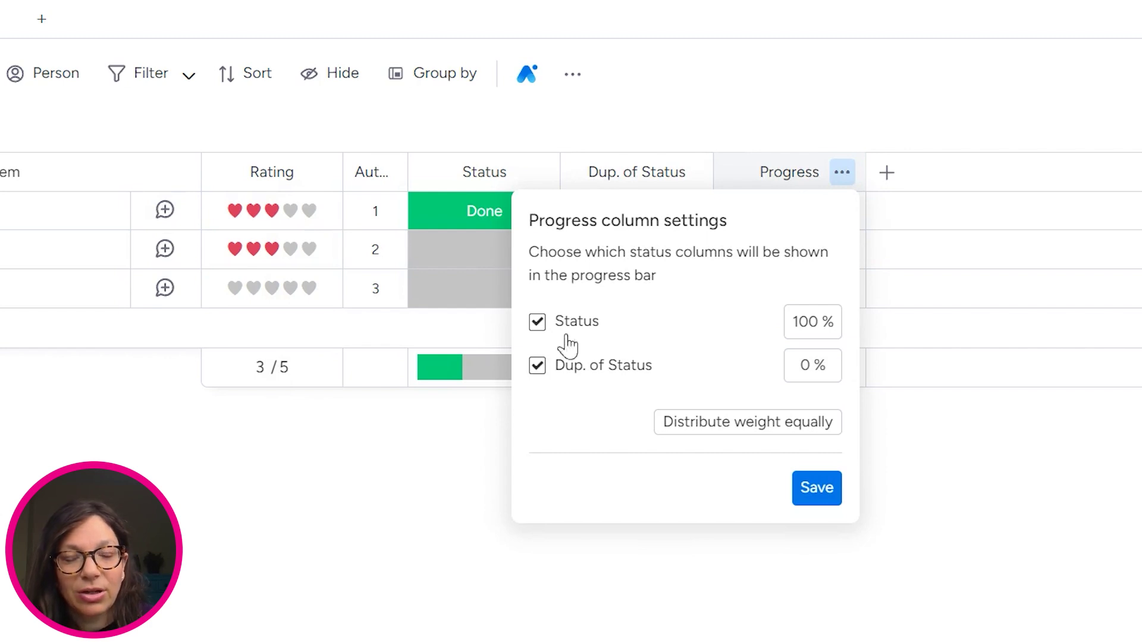
left_click(740, 430)
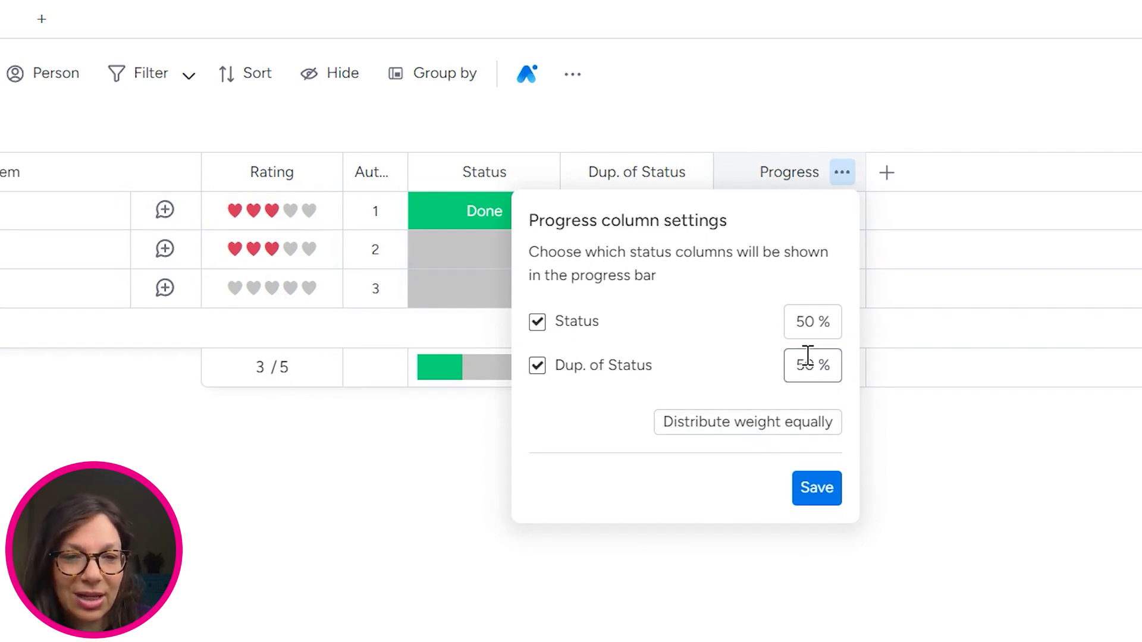
left_click(816, 489)
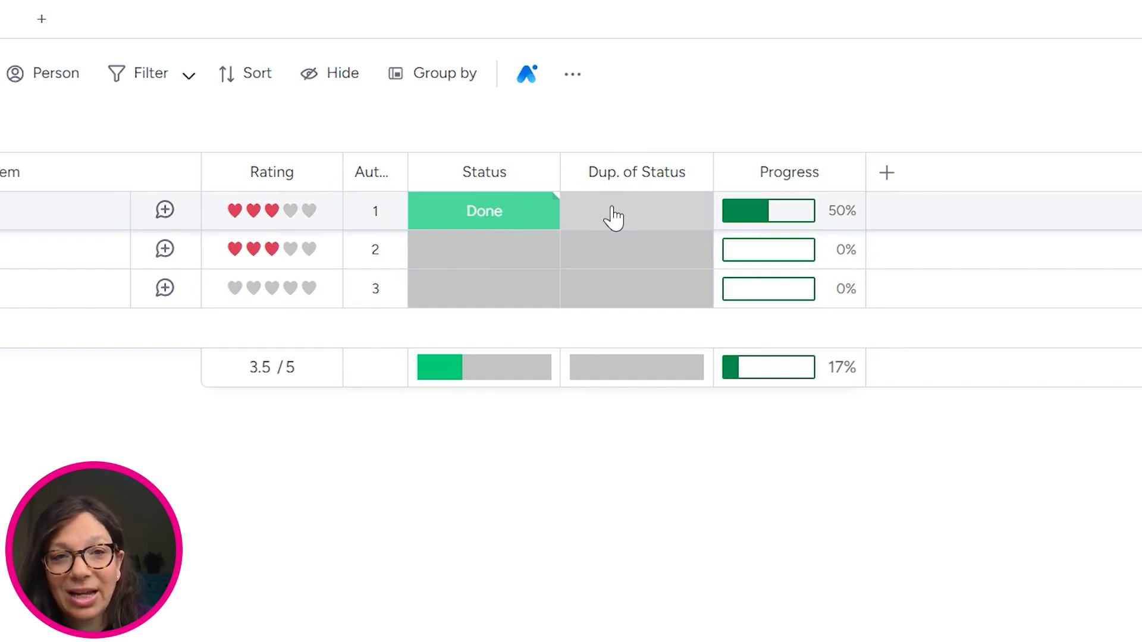
- Set Client #1's Dup. of Status and Clients #2's Status to Done
left_click(611, 225)
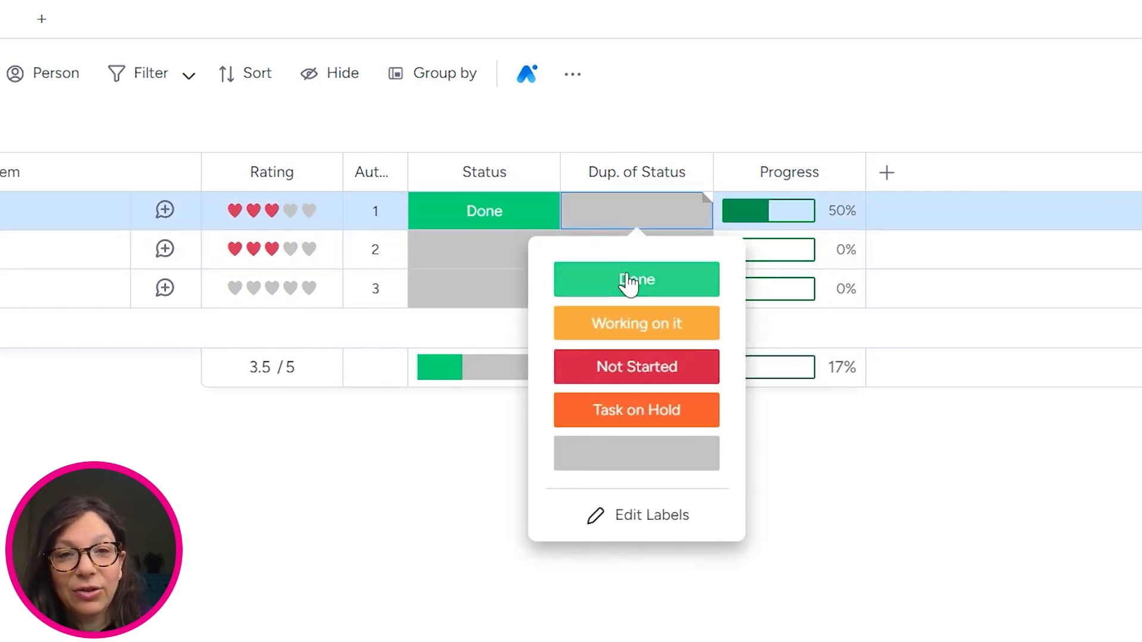
left_click(633, 277)
left_click(468, 254)
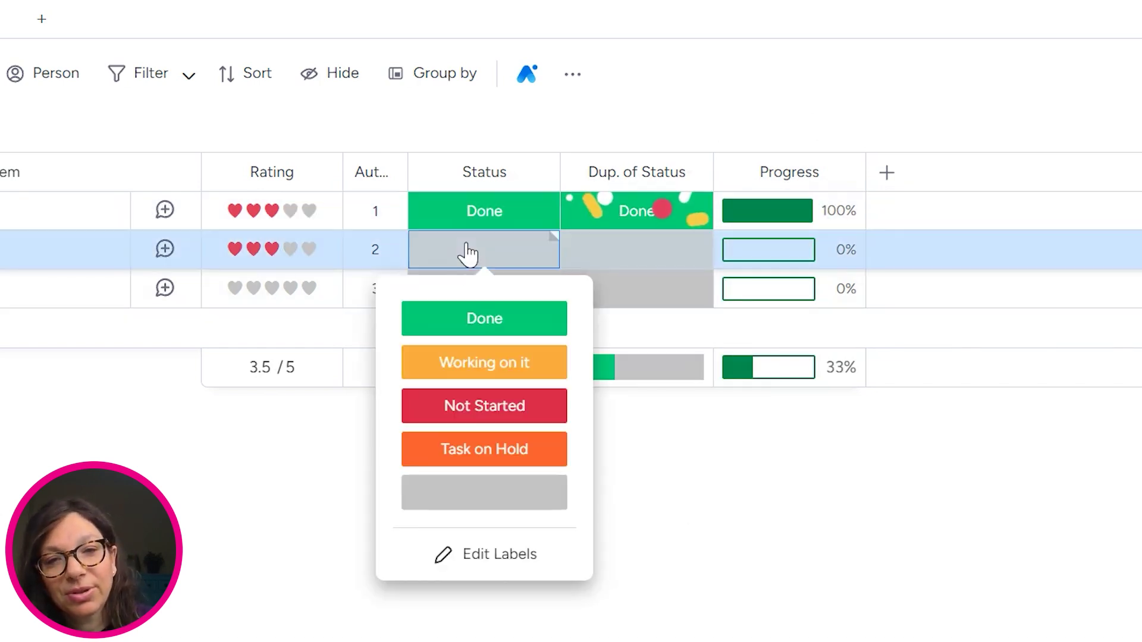
left_click(470, 322)
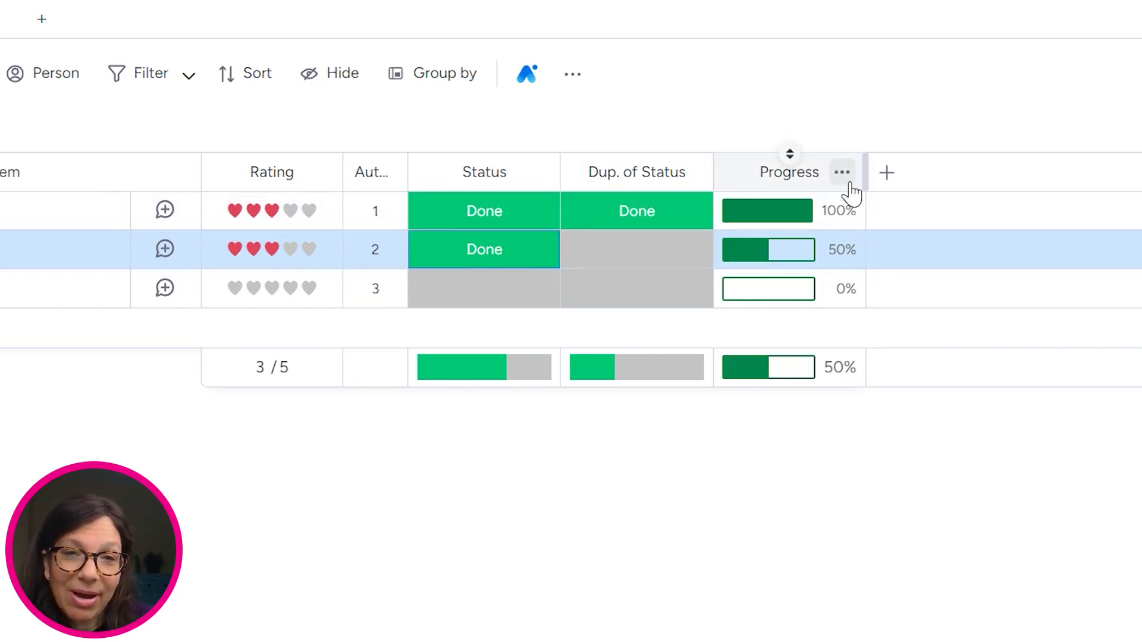
- Remove the four columns Progress, Dup. of Status, Status and Auto Number, confirming each deletion
left_click(848, 183)
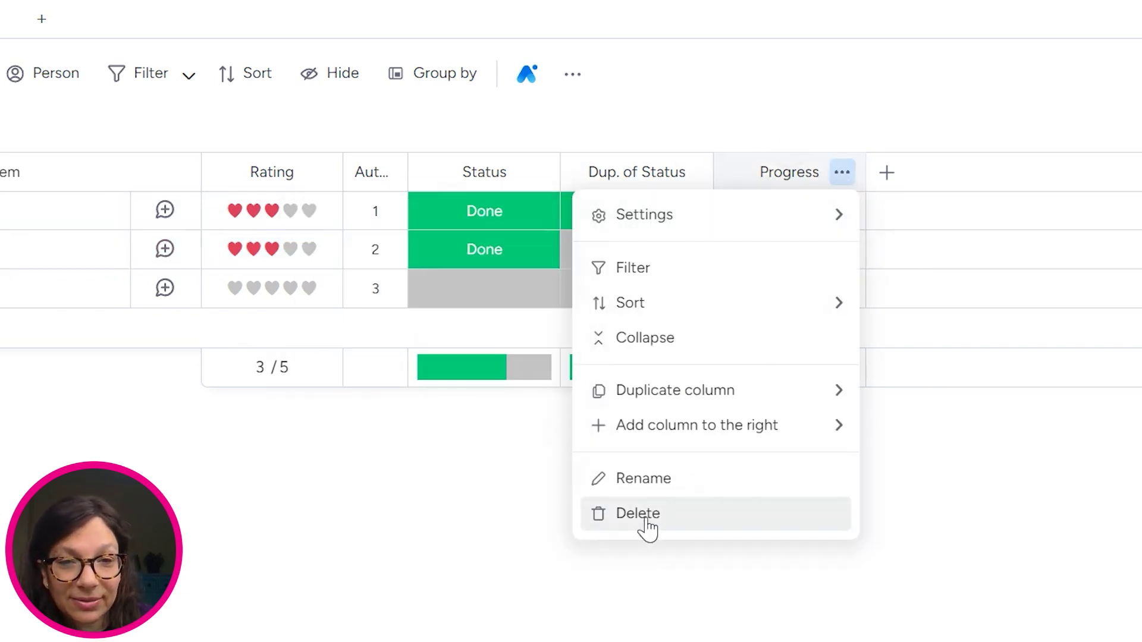
left_click(645, 528)
left_click(729, 122)
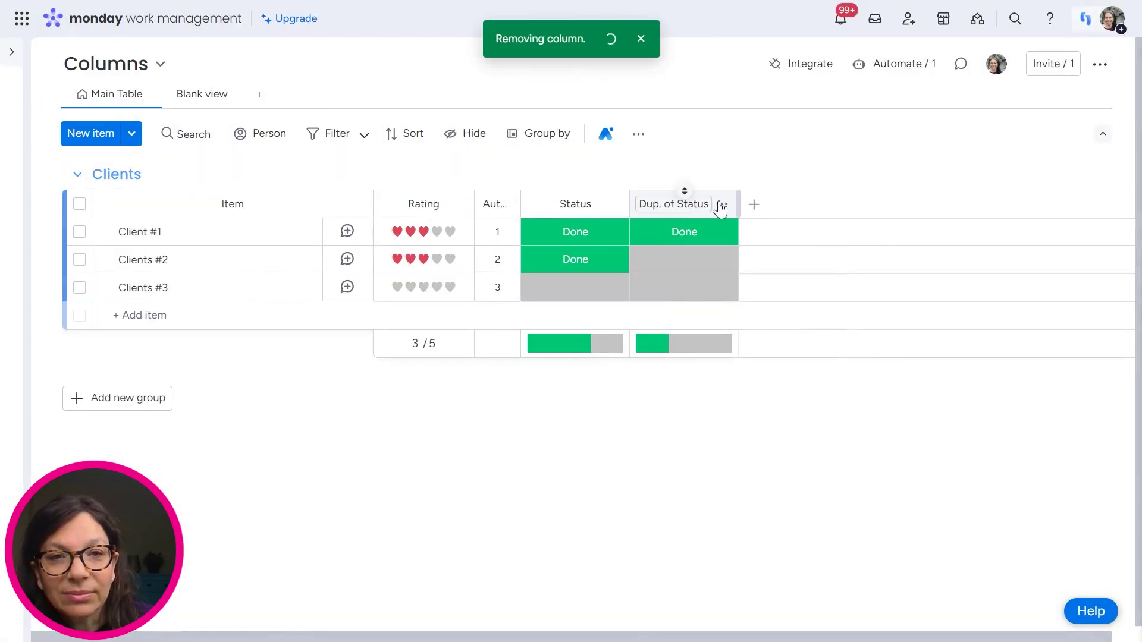
left_click(722, 204)
left_click(744, 474)
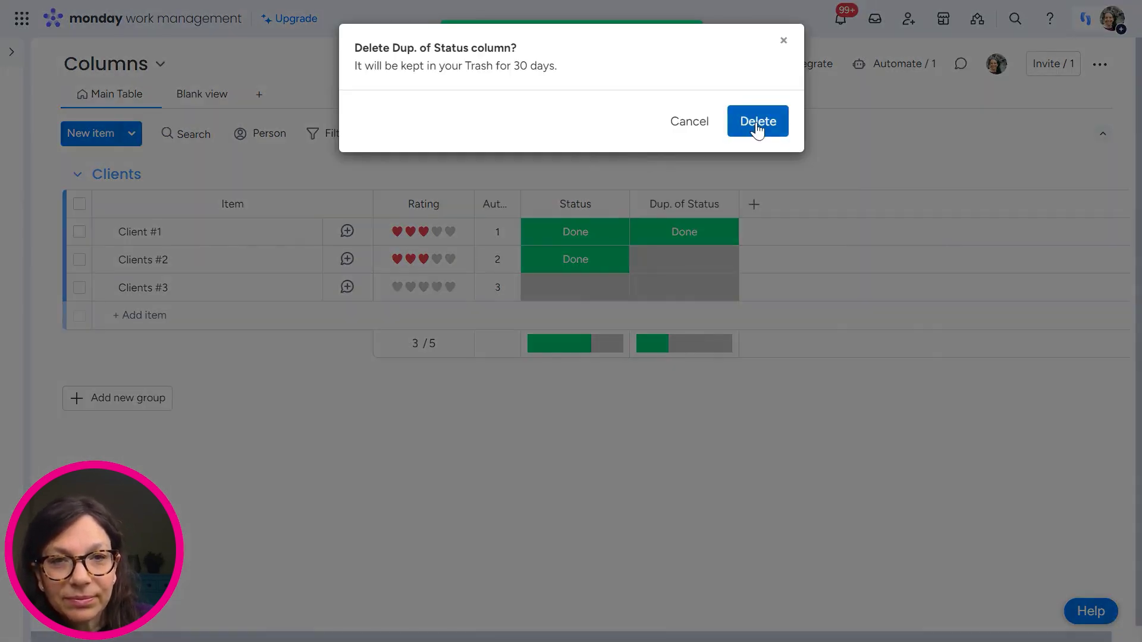
left_click(757, 119)
left_click(616, 204)
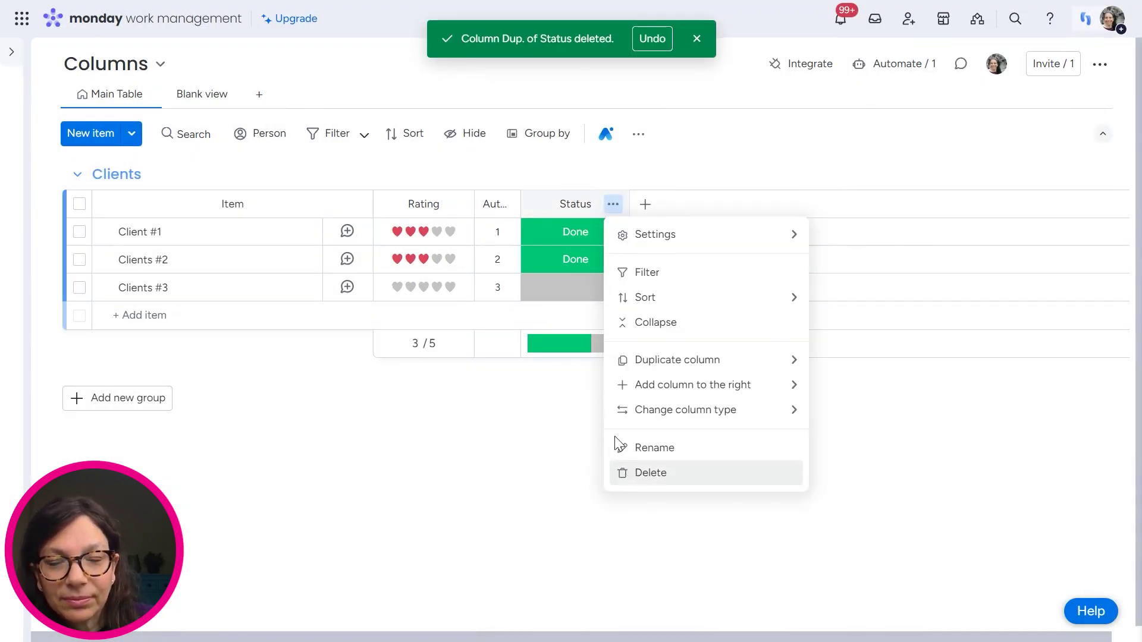
left_click(623, 471)
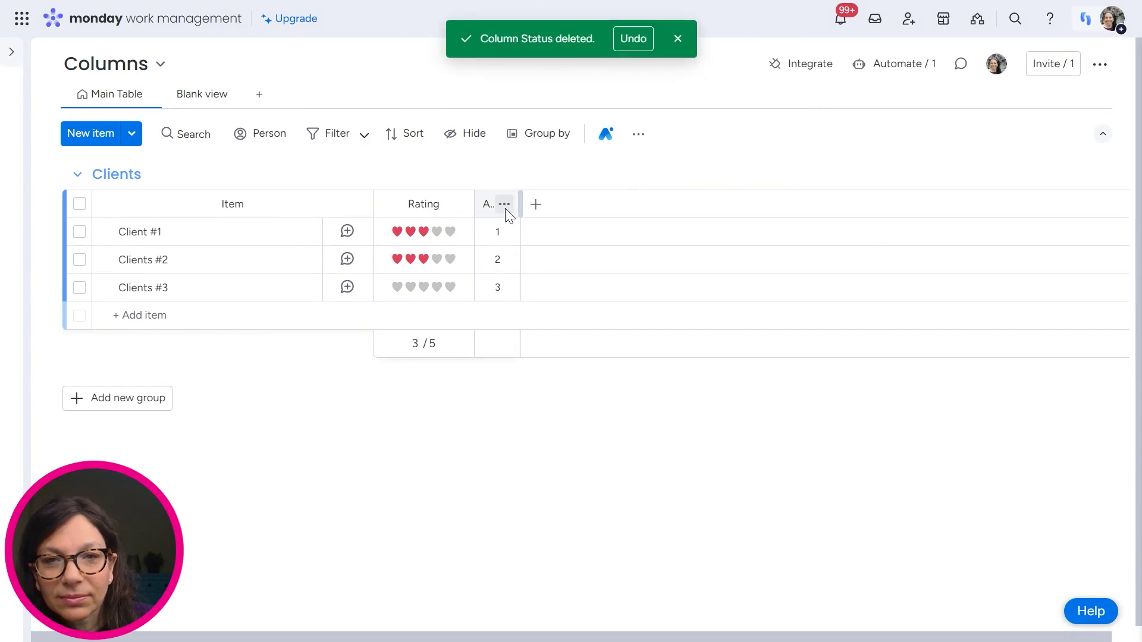
left_click(503, 204)
left_click(541, 423)
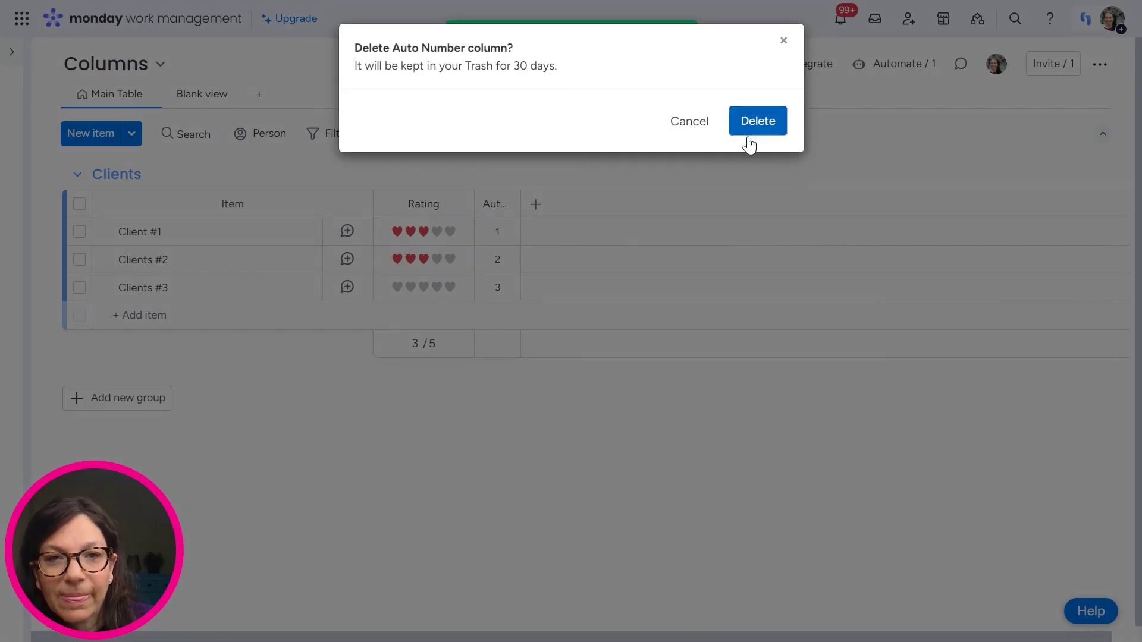
left_click(748, 125)
- Add a Week column to the board from the Column Center
left_click(493, 208)
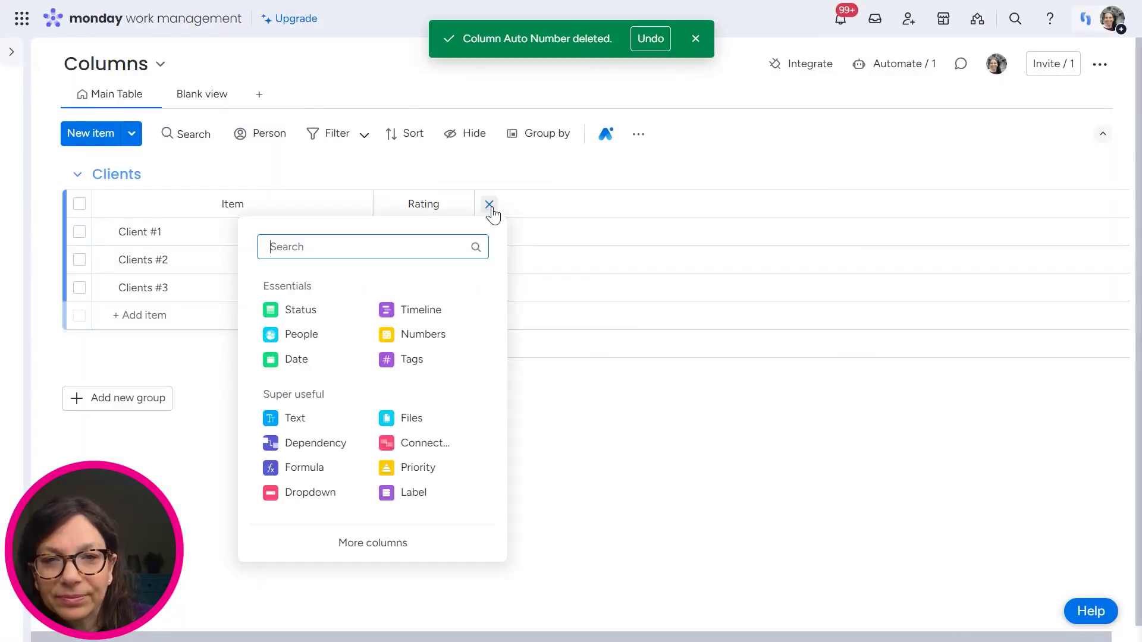
left_click(378, 542)
scroll(641, 409, "down", 15)
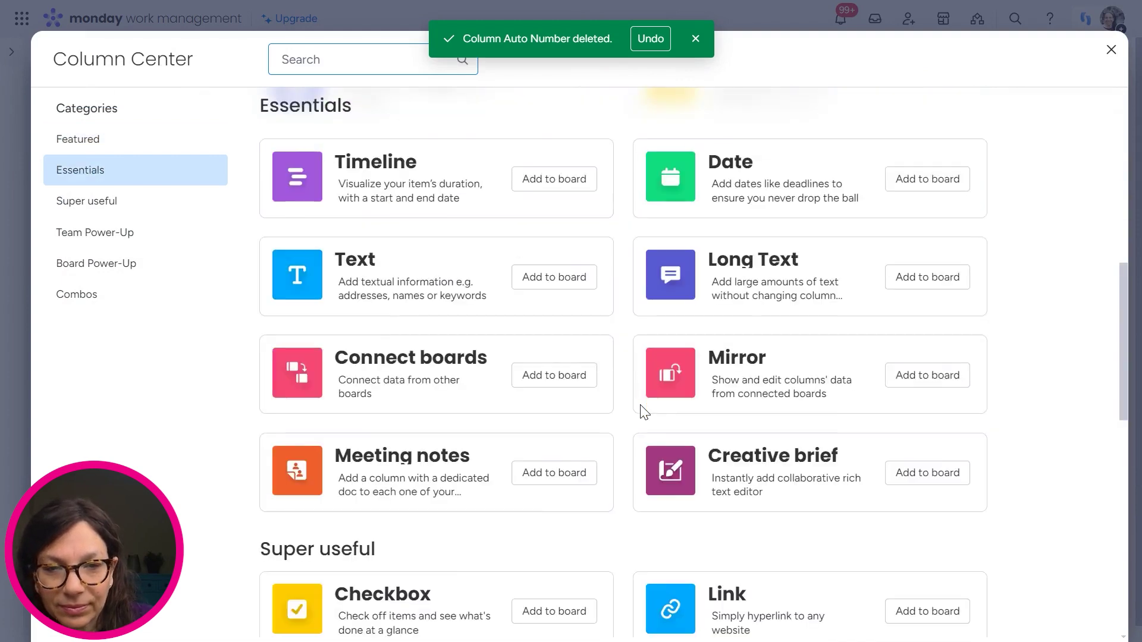
scroll(644, 412, "down", 7)
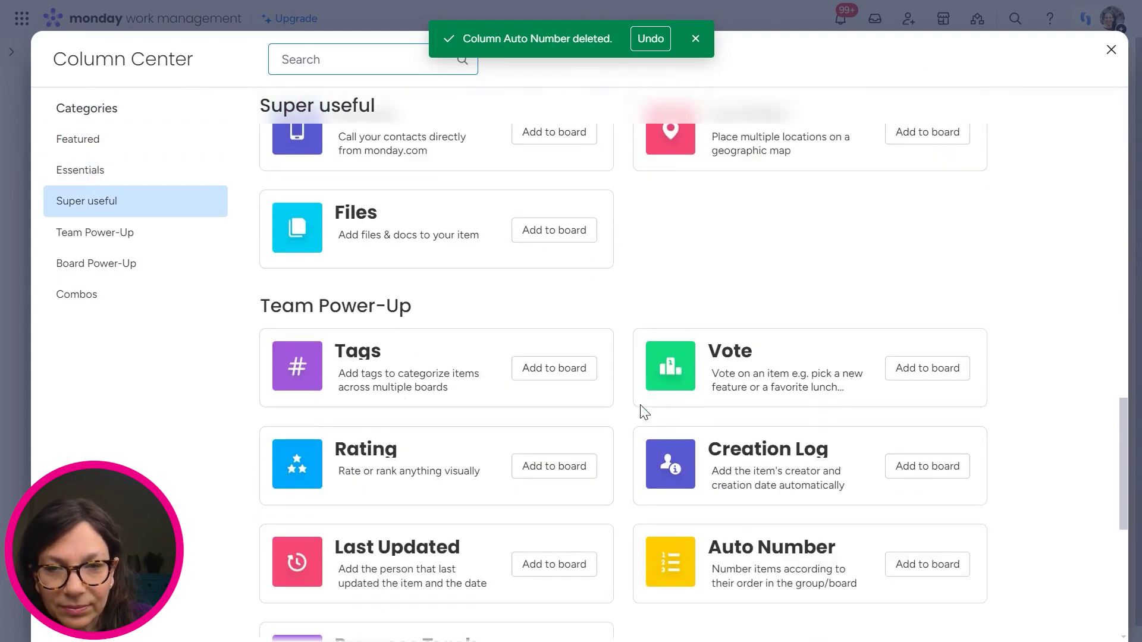
scroll(644, 411, "down", 4)
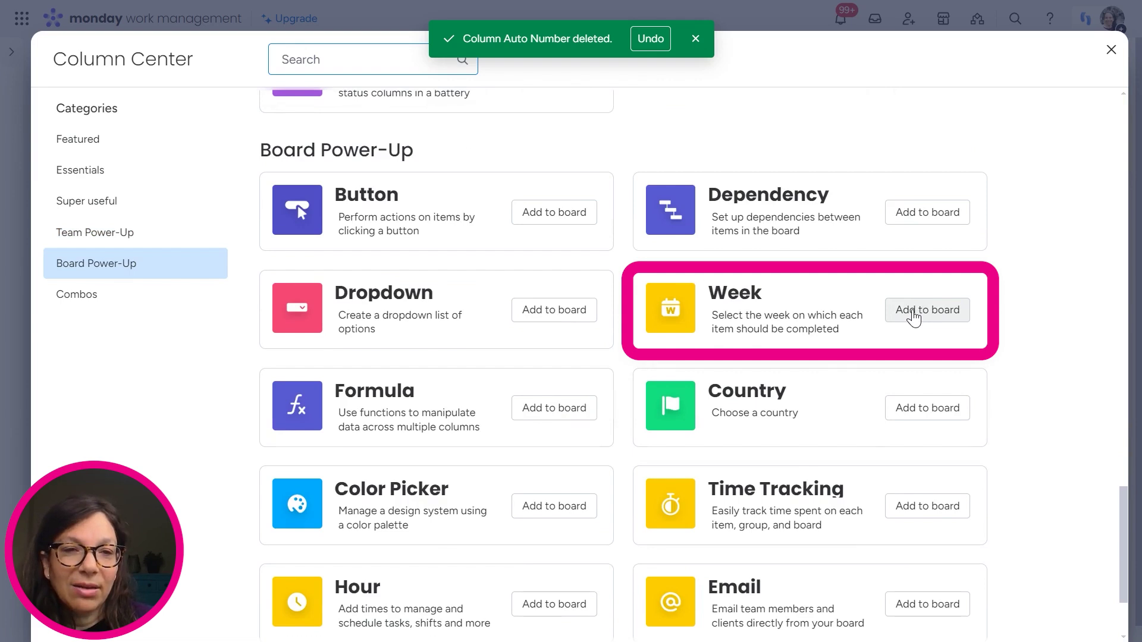
left_click(913, 318)
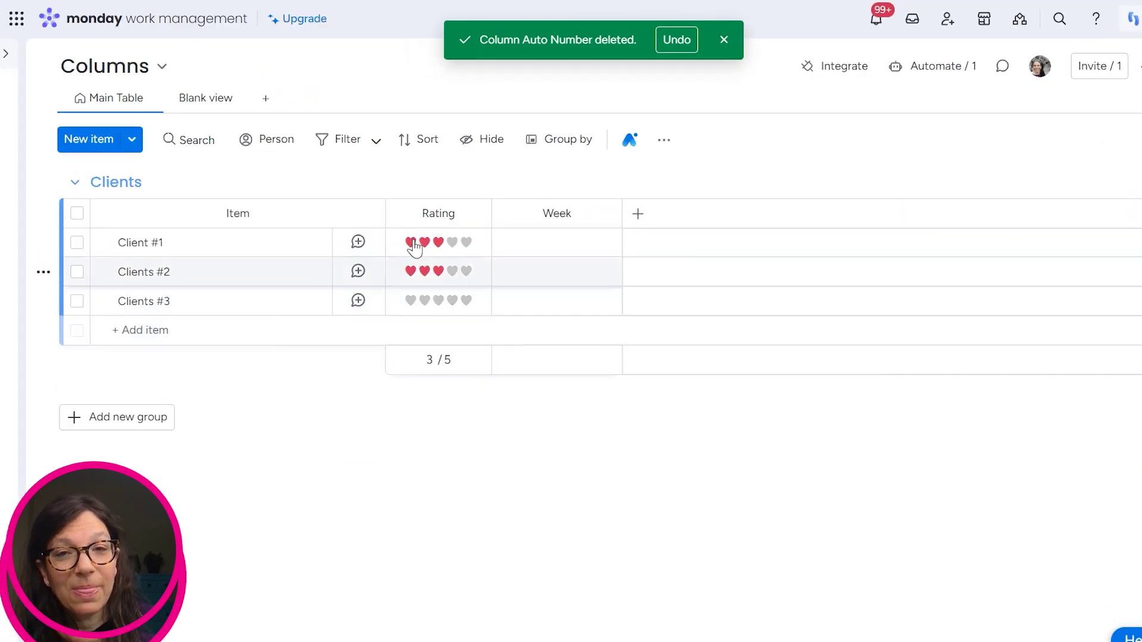
- Set Client #1's week to This week and Clients #2's to Next week
left_click(541, 244)
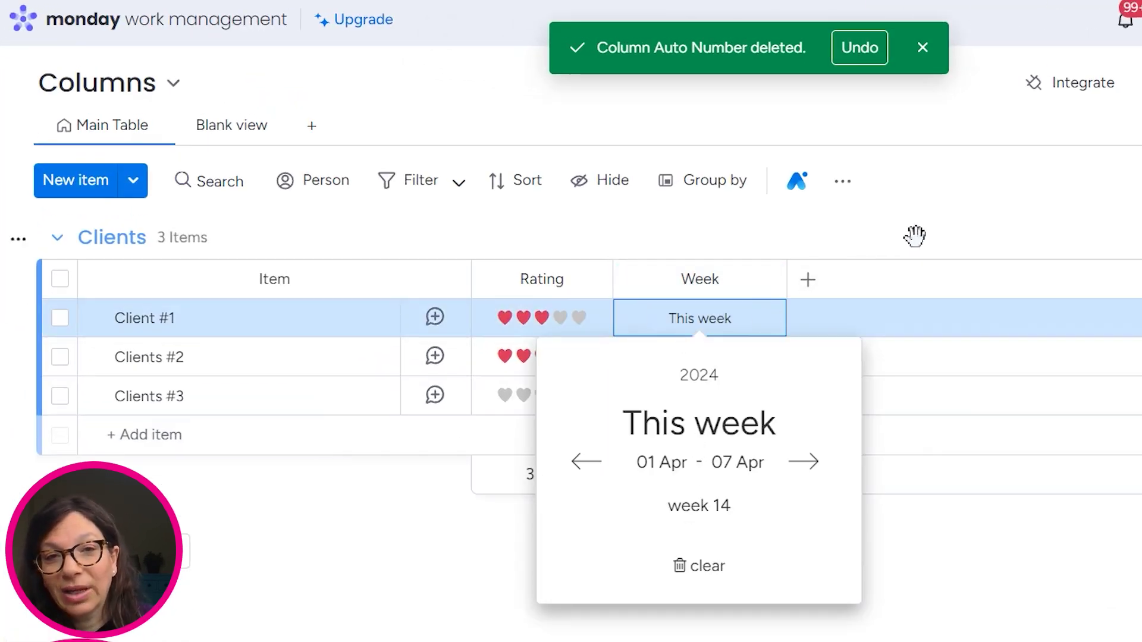
left_click(879, 229)
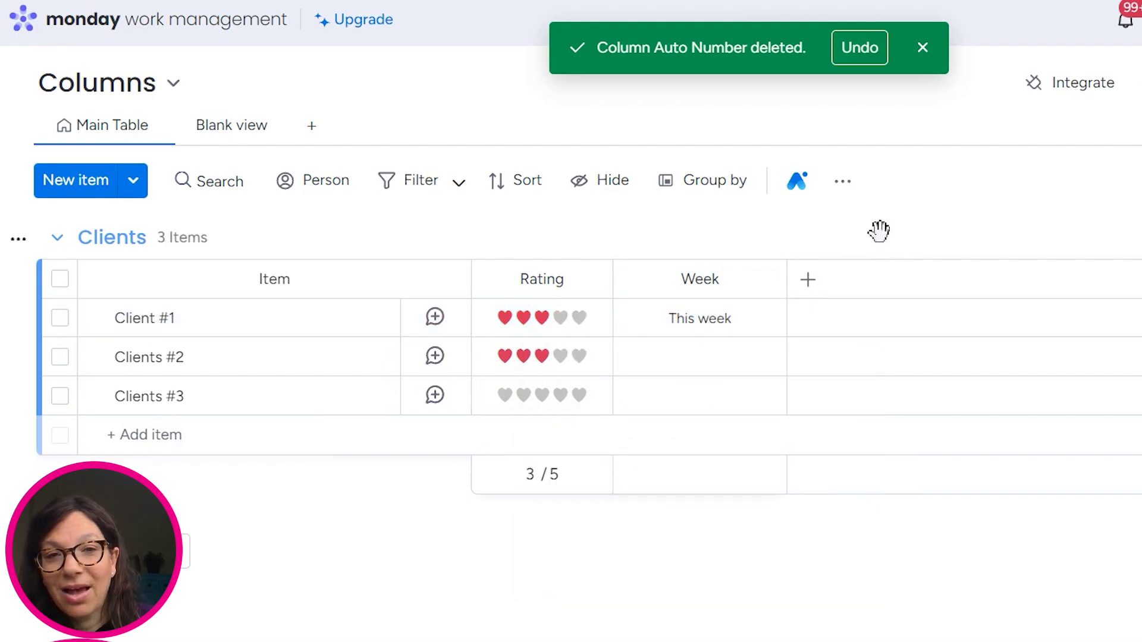
left_click(703, 358)
left_click(810, 502)
left_click(1032, 568)
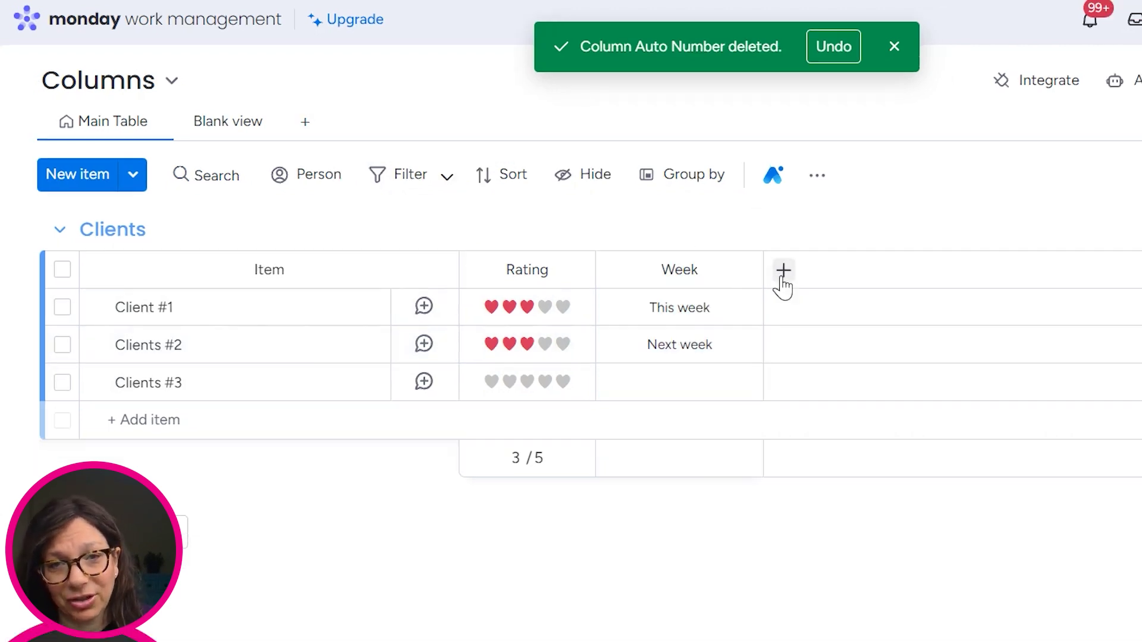
- Search the Column Center for 'hour' and add the Hour column
left_click(783, 271)
left_click(502, 545)
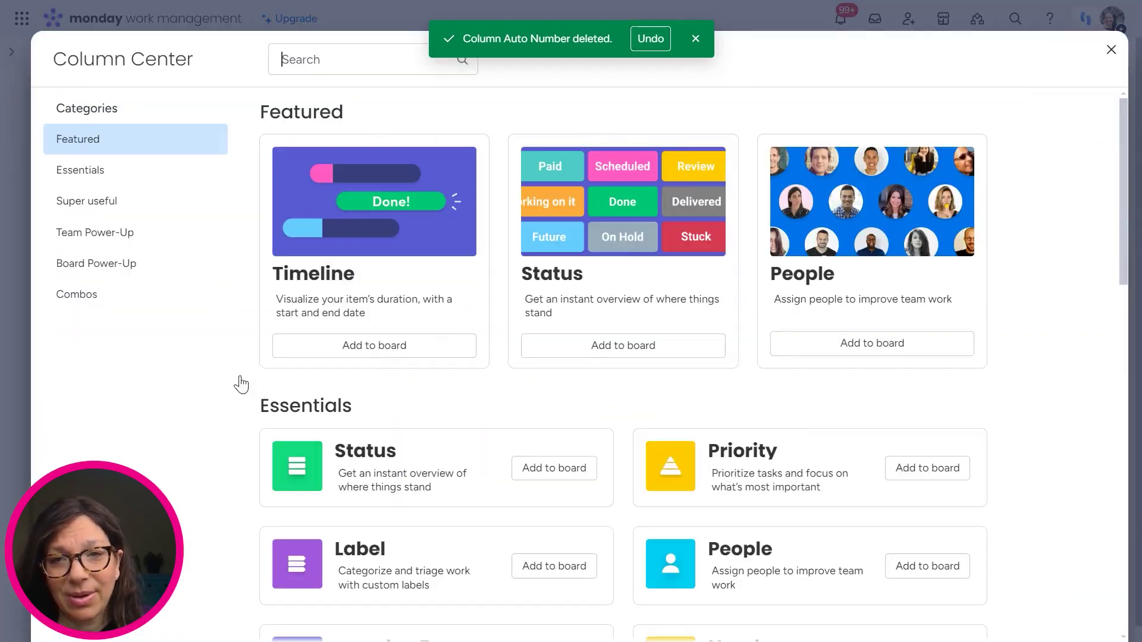
type("hour")
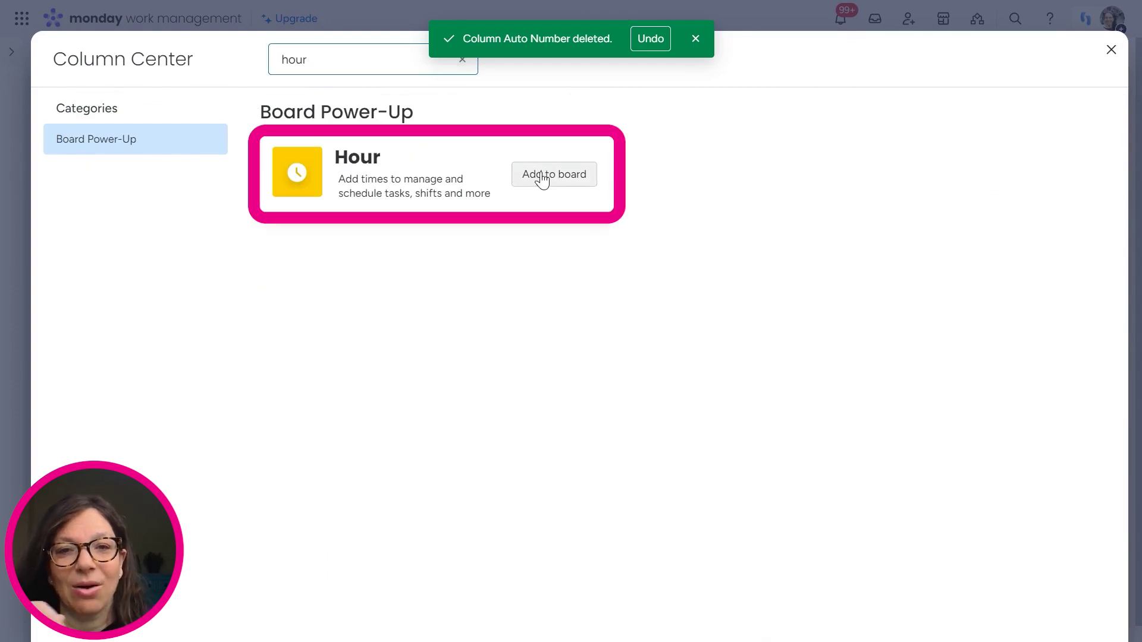
left_click(548, 180)
- Set Client #1's hour to 12:00 PM
left_click(652, 234)
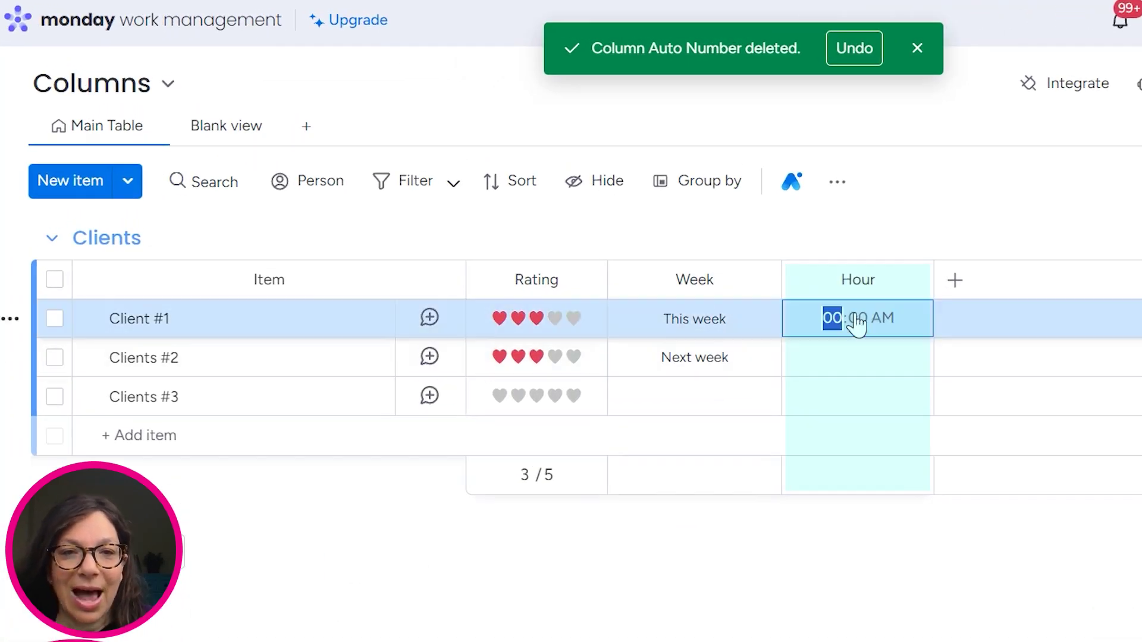
type("12 :00 PM")
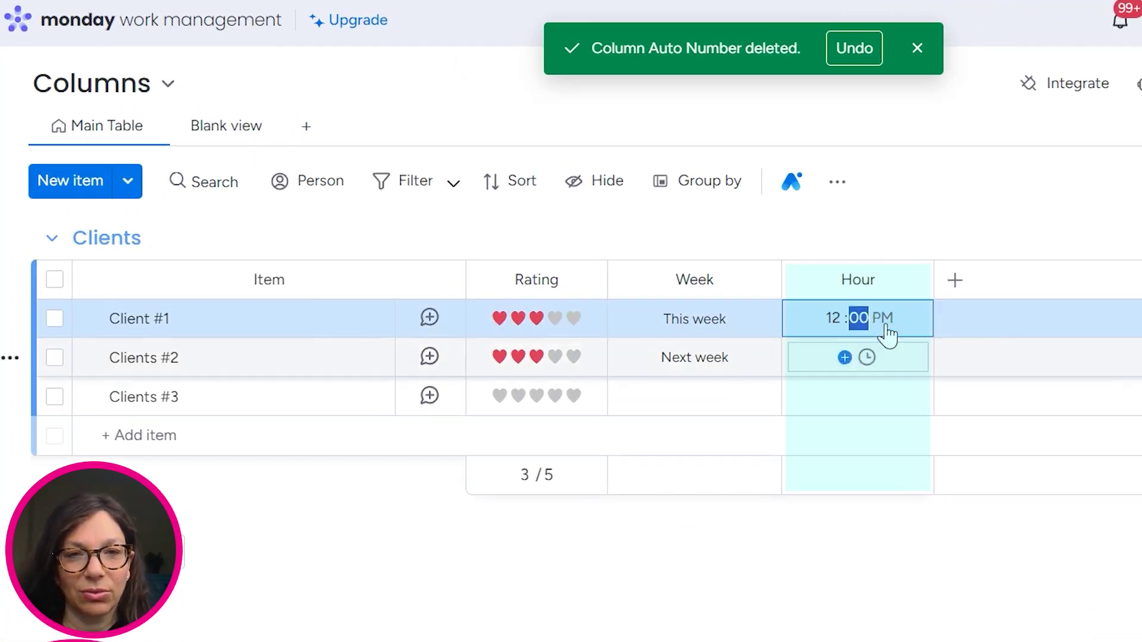
key("Return")
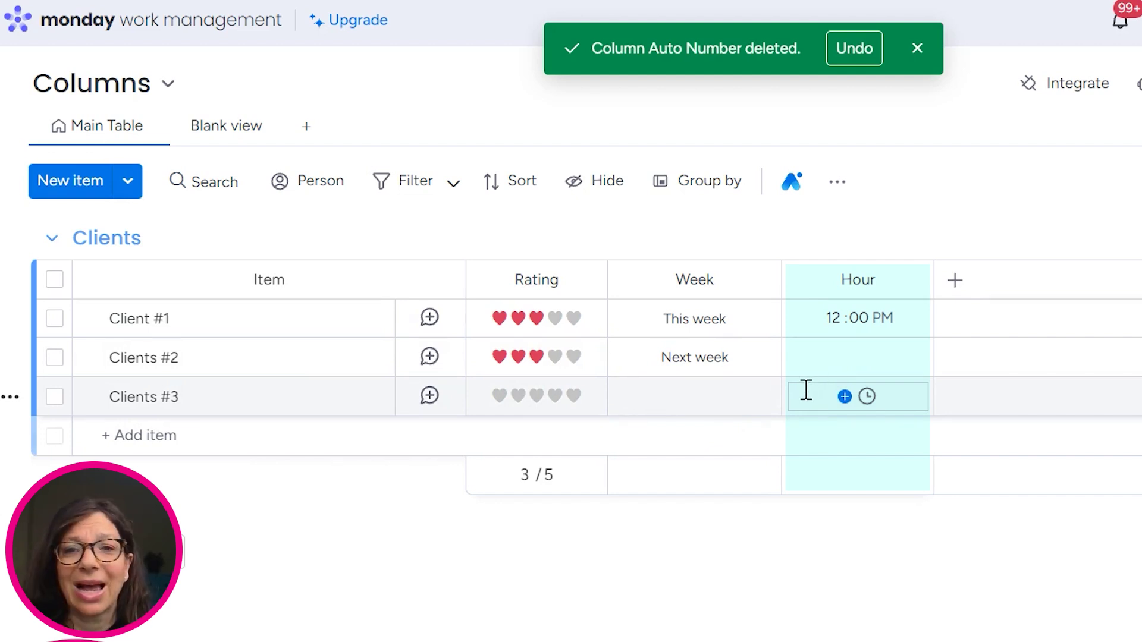
- Add the Country column from the Column Center catalogue
left_click(955, 280)
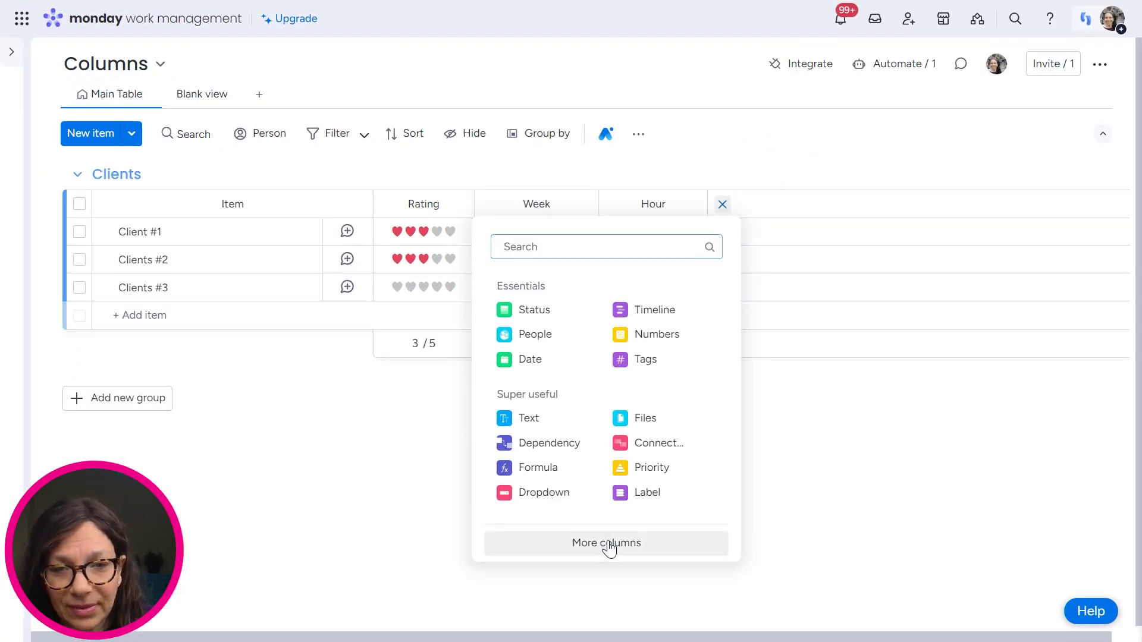
left_click(621, 567)
scroll(439, 419, "down", 20)
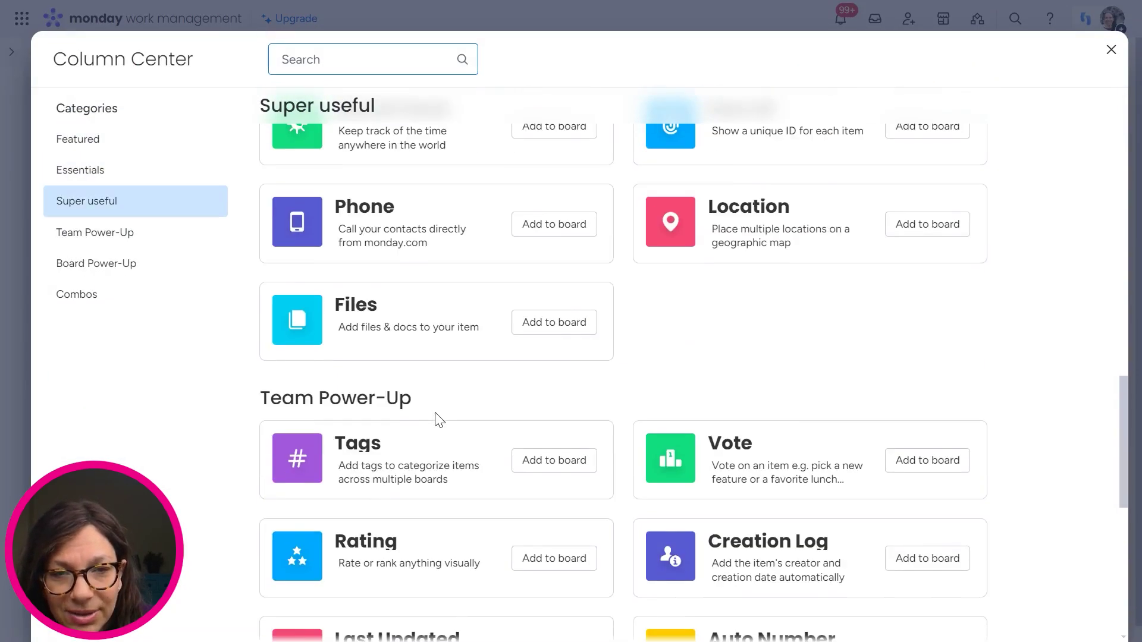
scroll(439, 419, "down", 5)
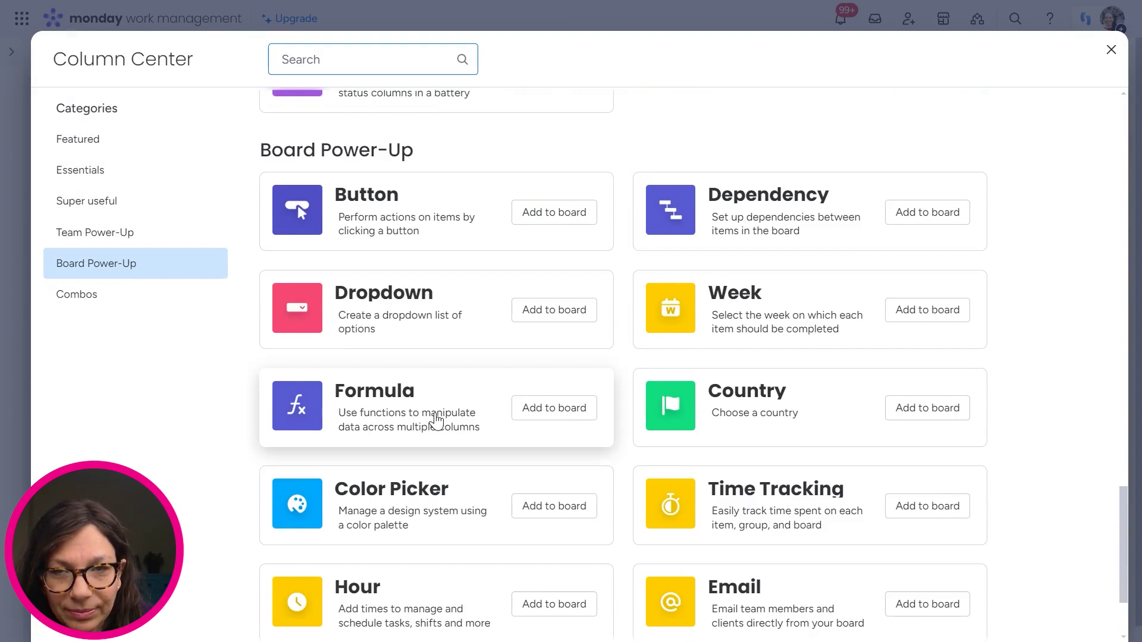
scroll(438, 420, "down", 2)
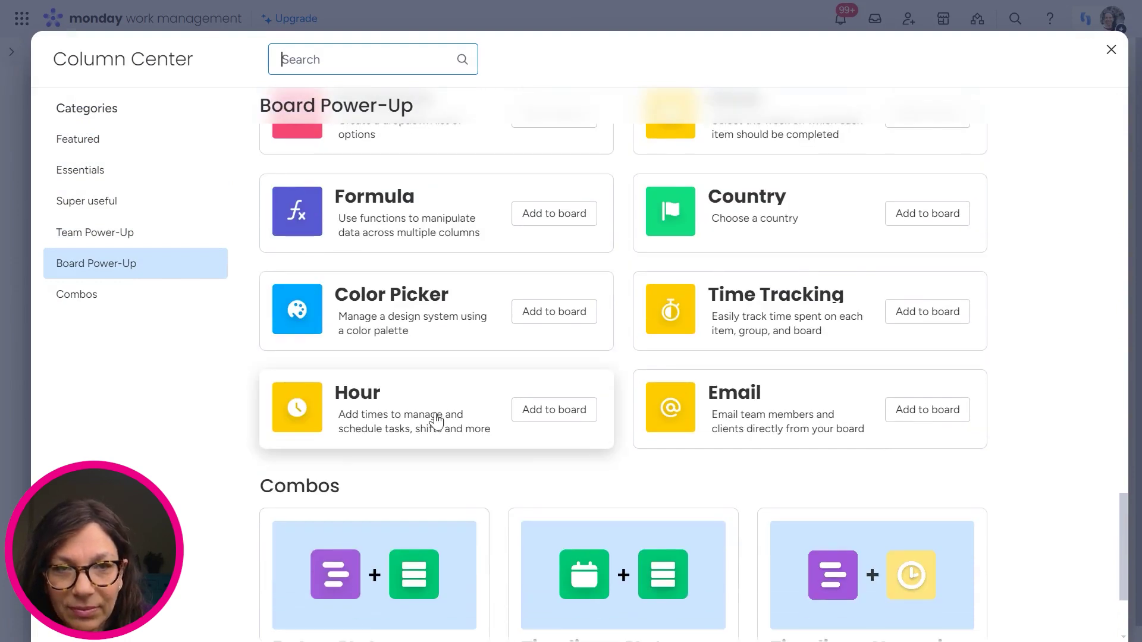
scroll(438, 420, "up", 2)
left_click(801, 324)
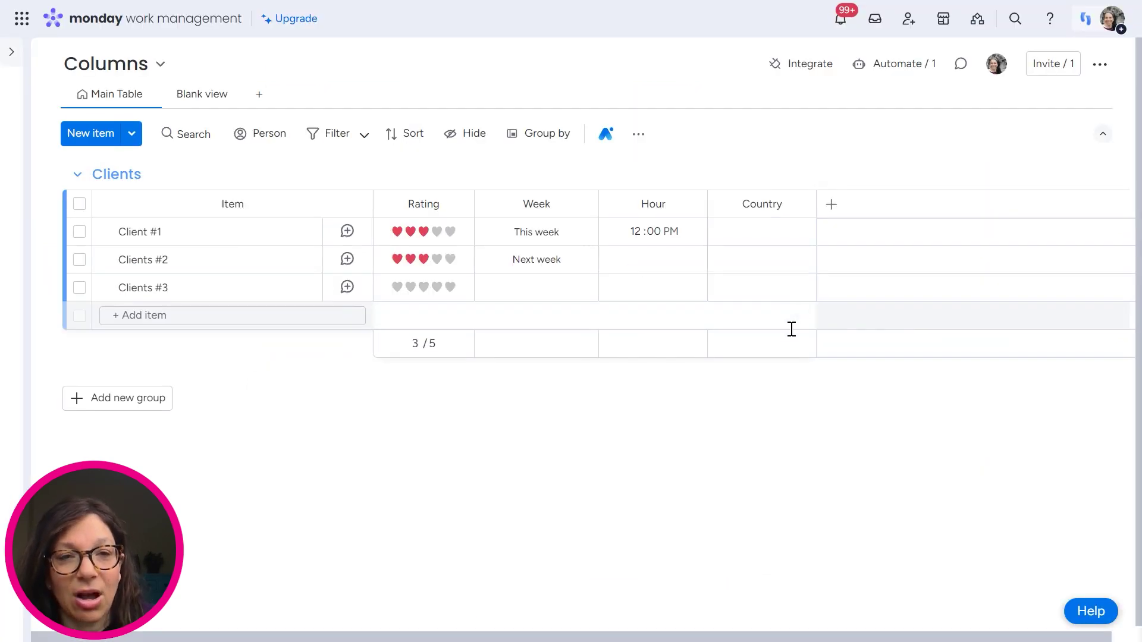
- Set Client #1's country to United States and Clients #2's to United Kingdom
left_click(767, 232)
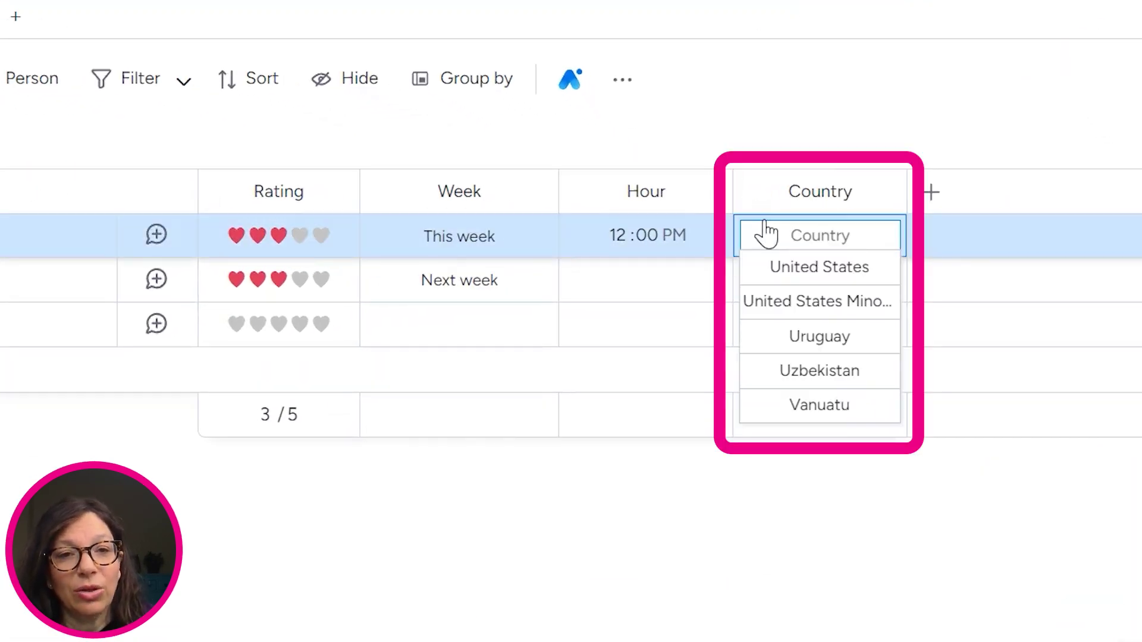
left_click(775, 268)
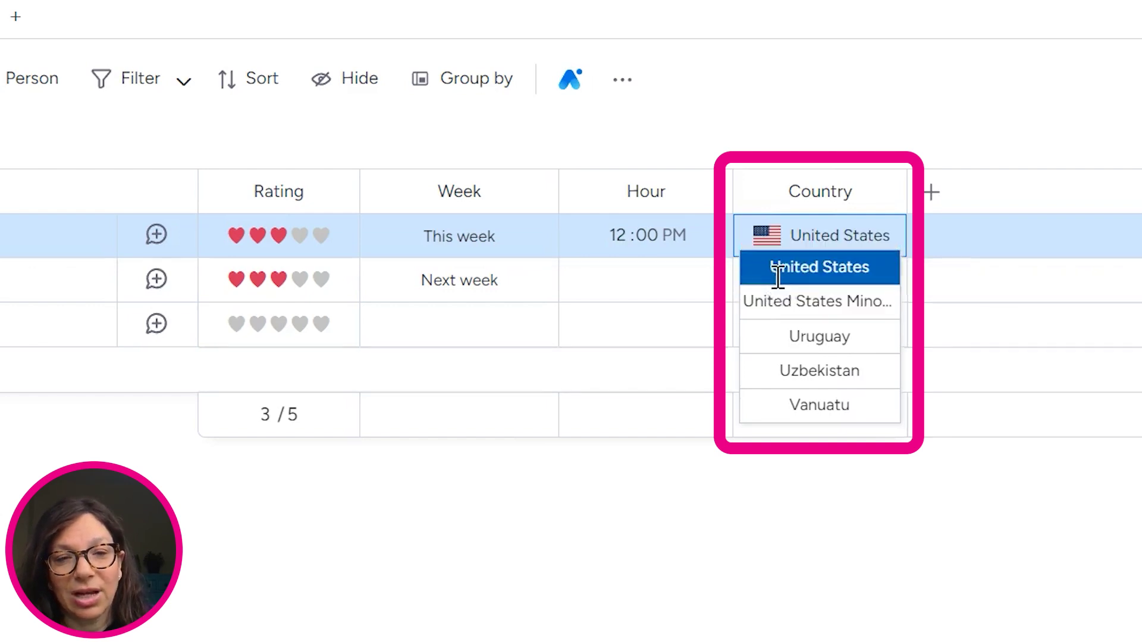
left_click(774, 277)
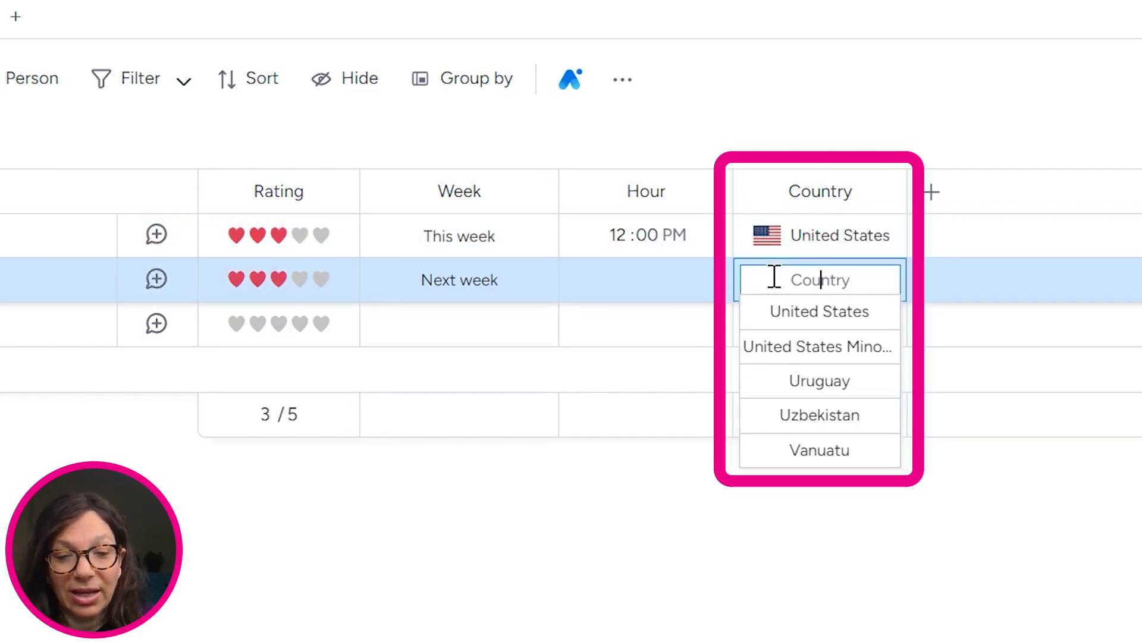
type("En")
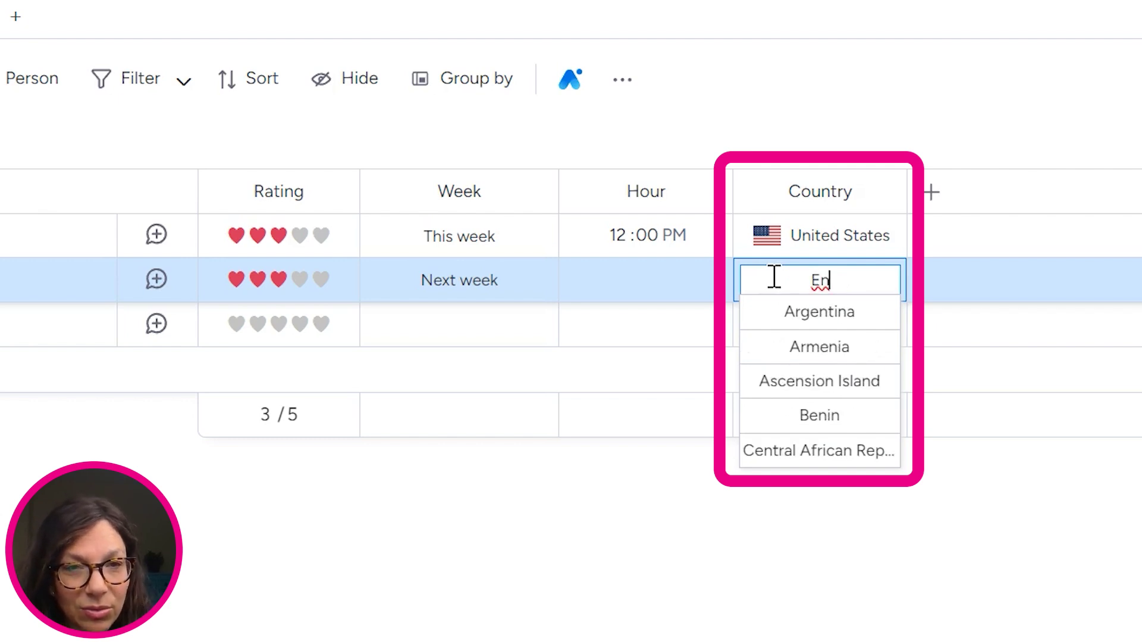
type("gl")
key("BackSpace")
key("BackSpace")
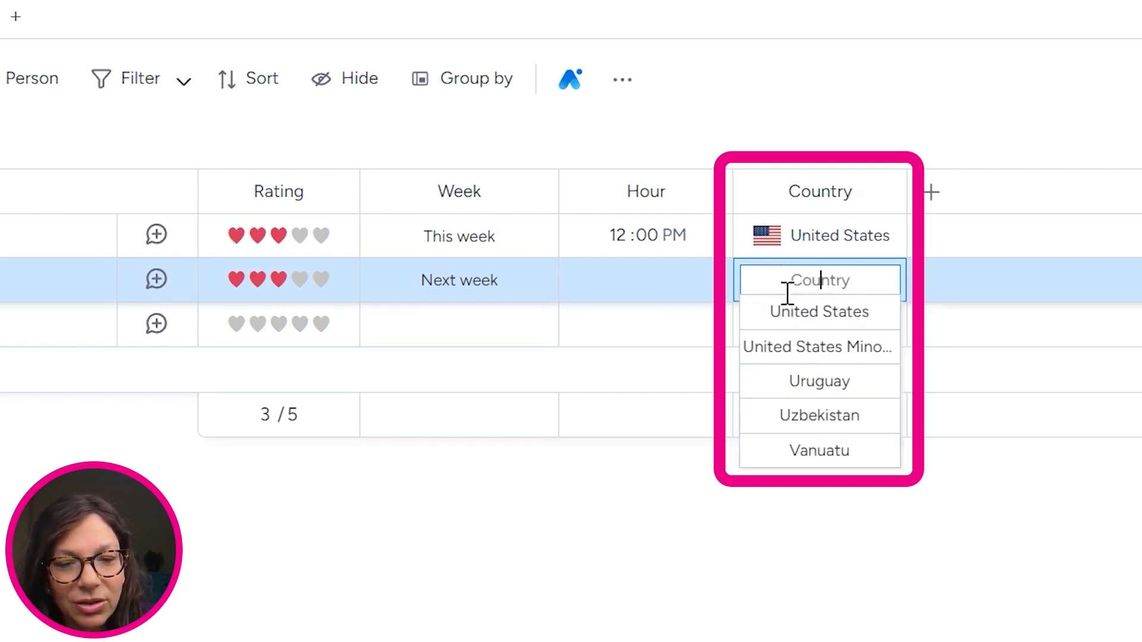
type("Uni")
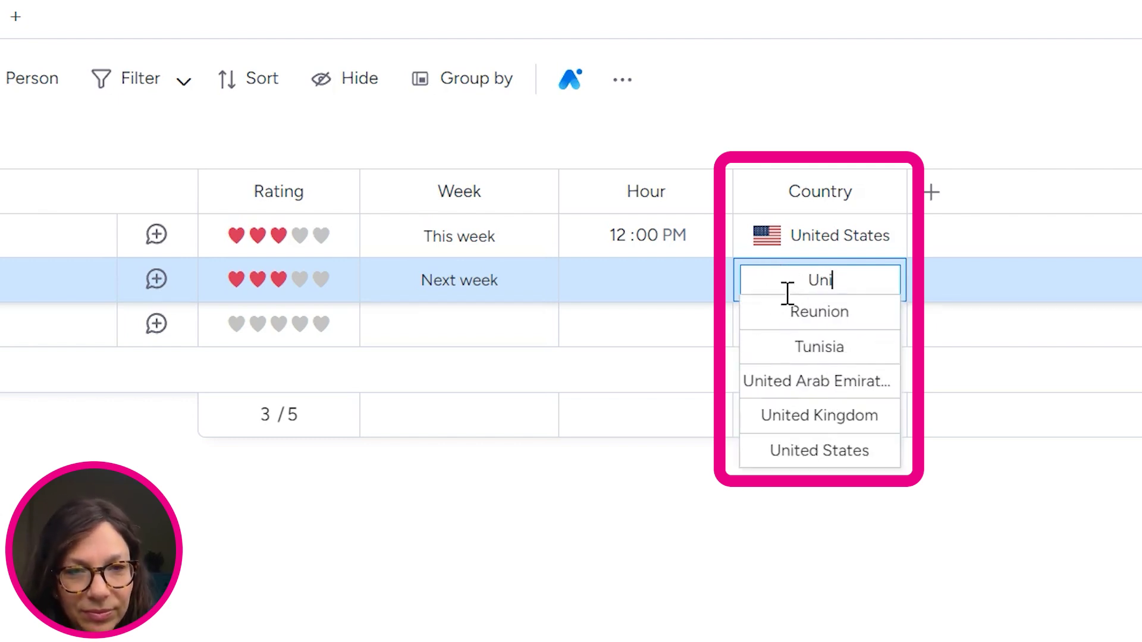
left_click(791, 416)
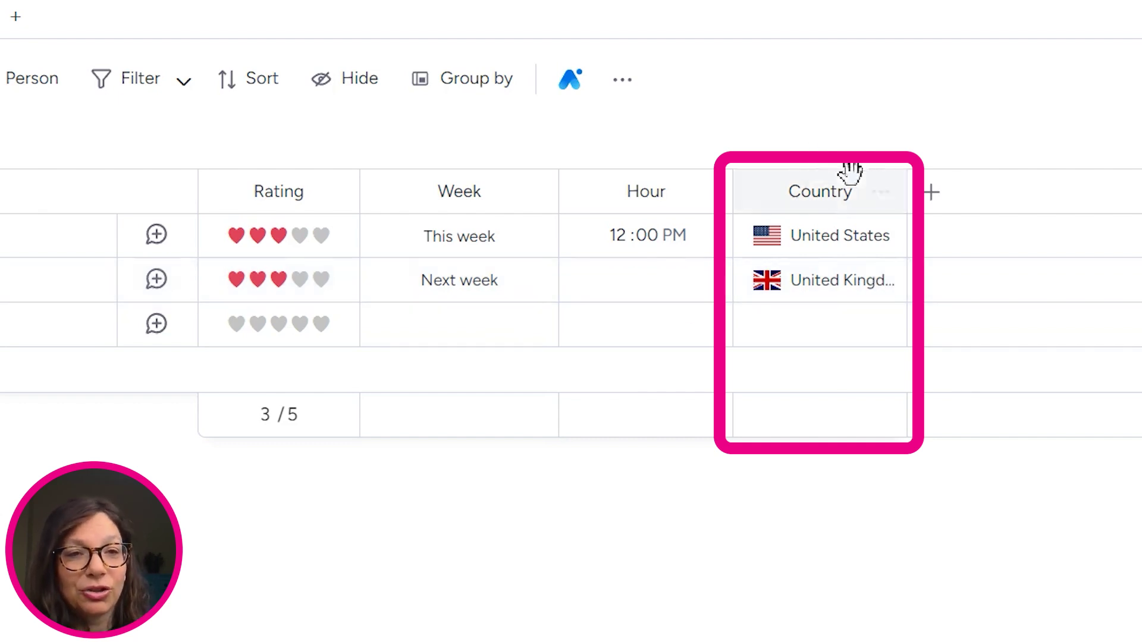
left_click(874, 202)
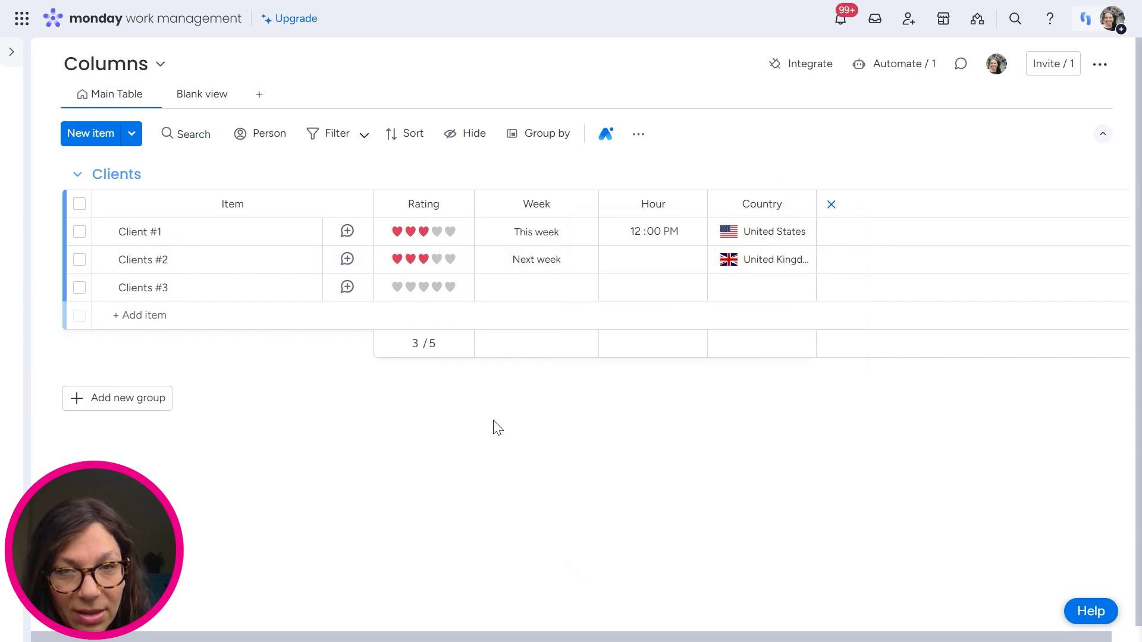
- Add the Color Picker column by searching 'color' in the catalogue
left_click(655, 626)
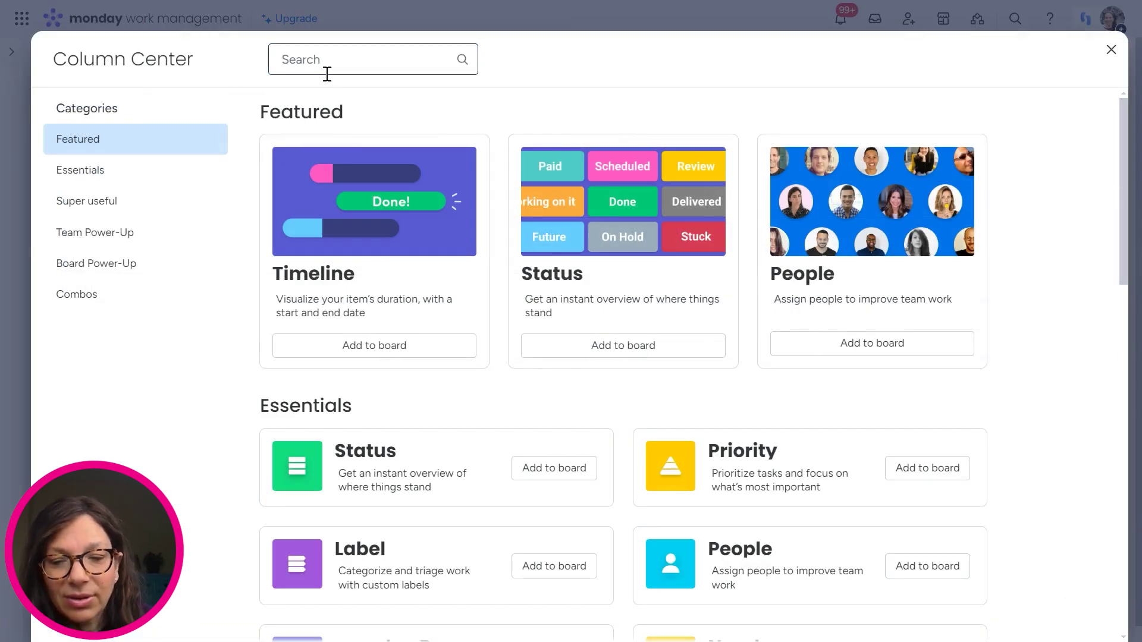
type("c")
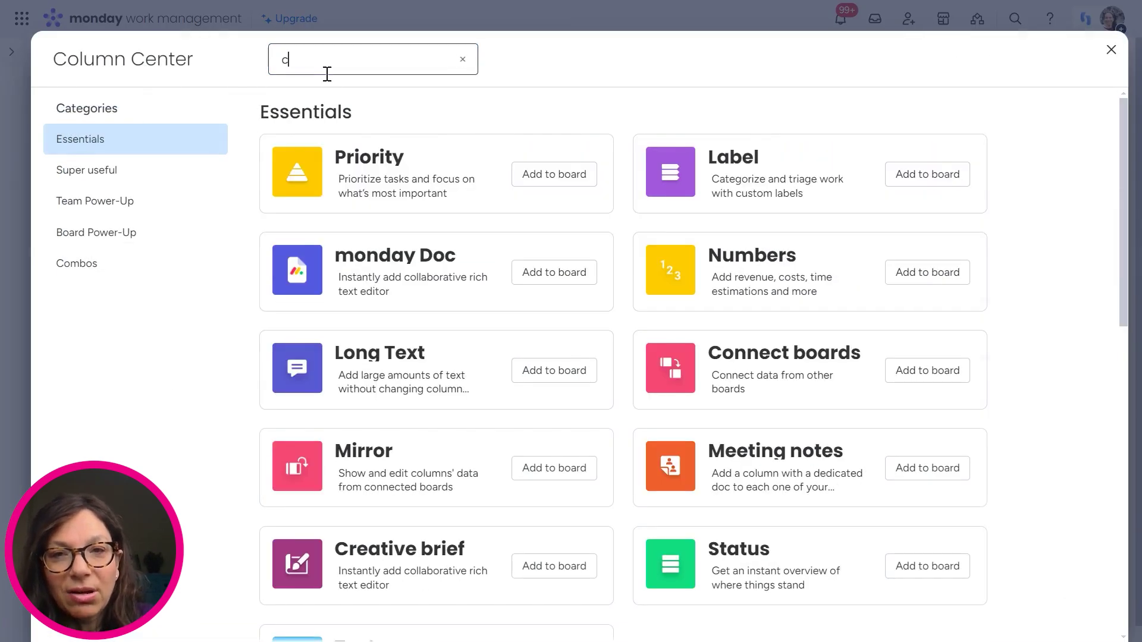
type("olor")
left_click(537, 177)
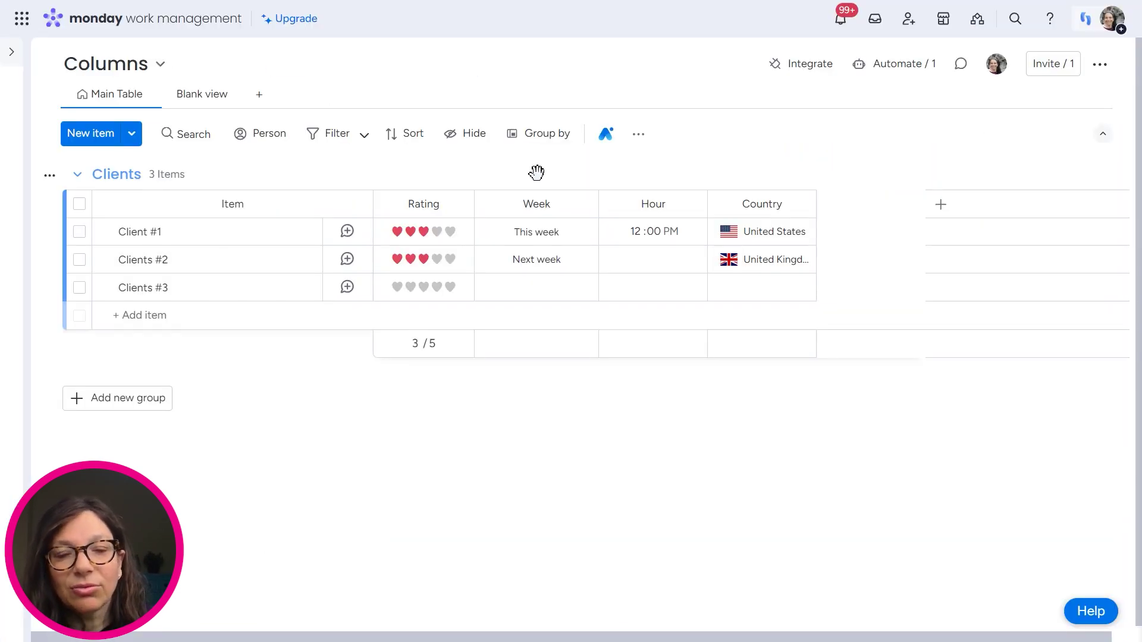
- Set Client #1's colour to #4d1e1e and Clients #2's colour to #bf2828
left_click(871, 232)
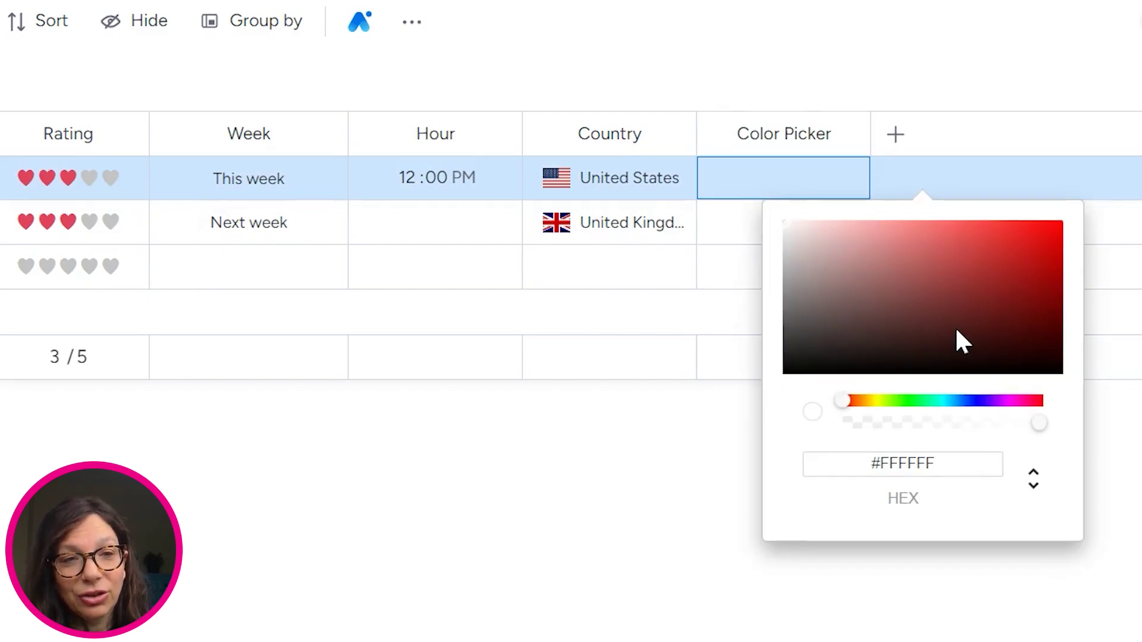
left_click(958, 338)
left_click(757, 232)
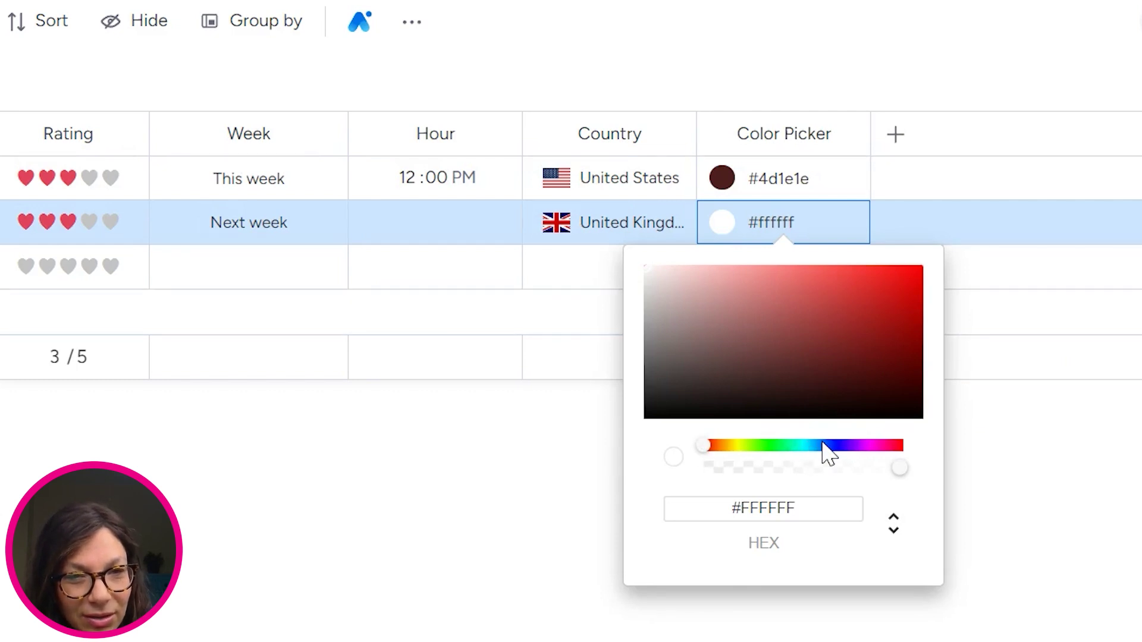
left_click(814, 510)
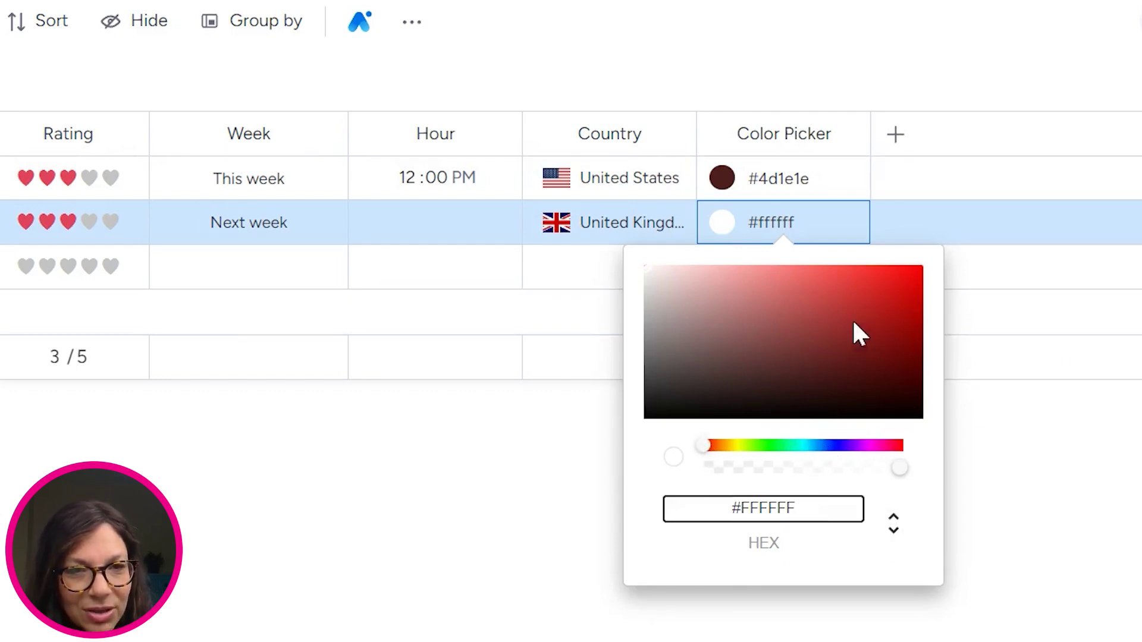
left_click(864, 303)
left_click(771, 39)
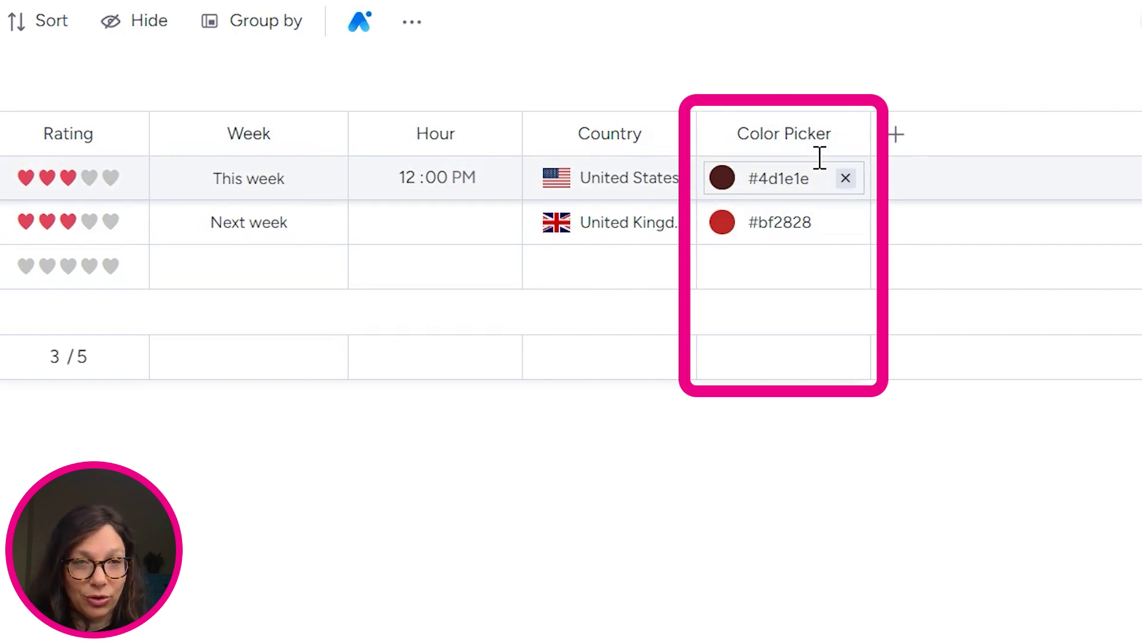
- Add the Button column by searching 'but' in the column catalogue
left_click(895, 134)
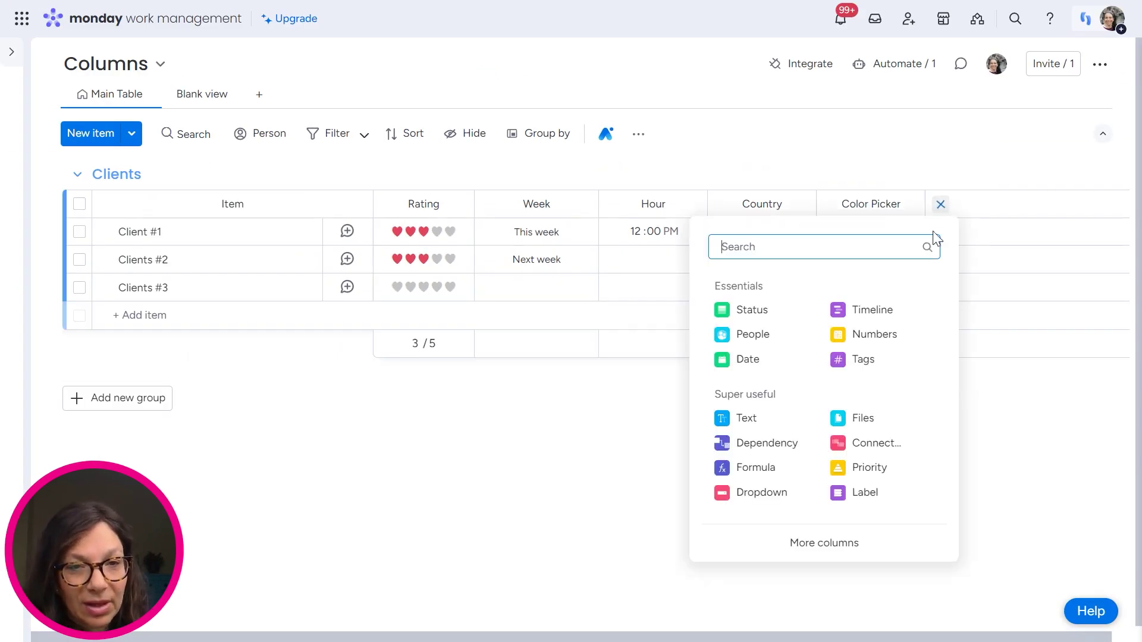
left_click(846, 544)
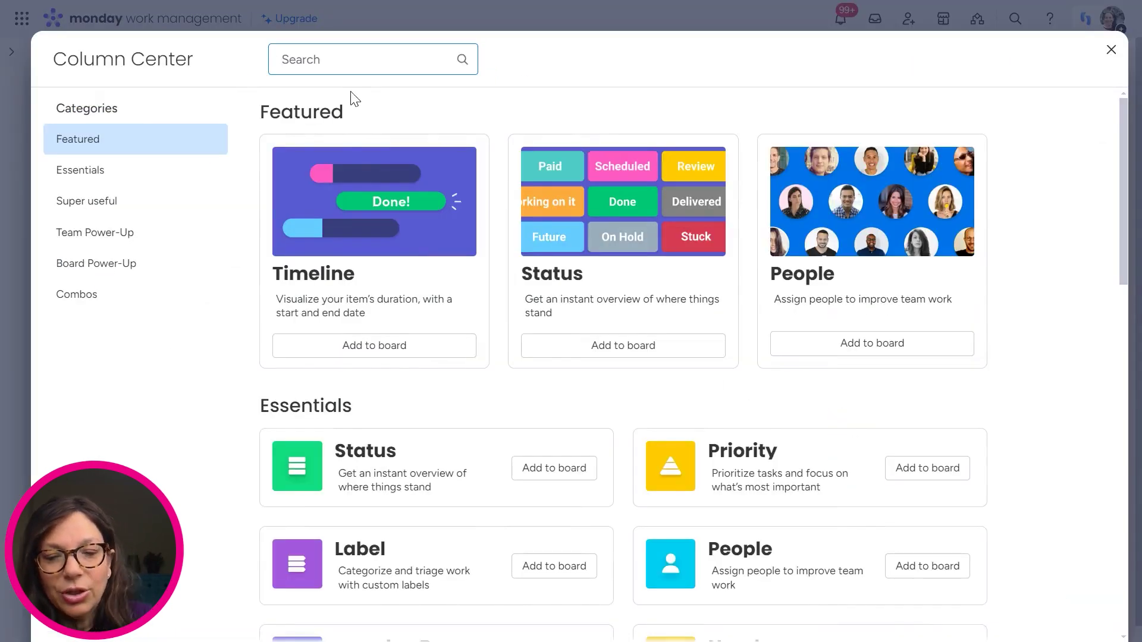
type("but")
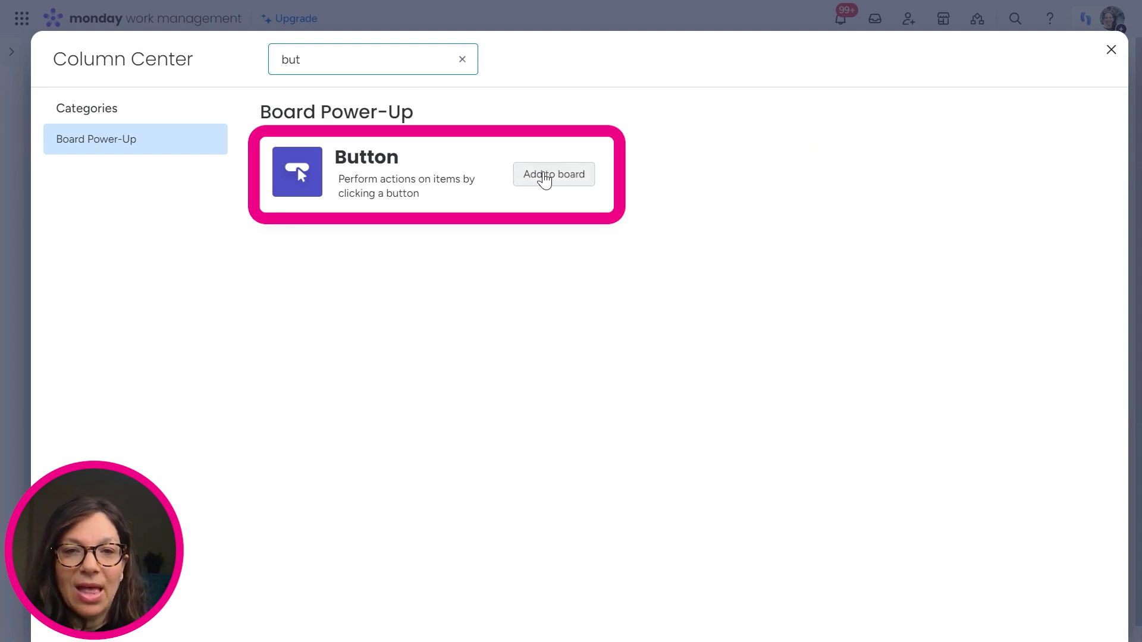
left_click(553, 175)
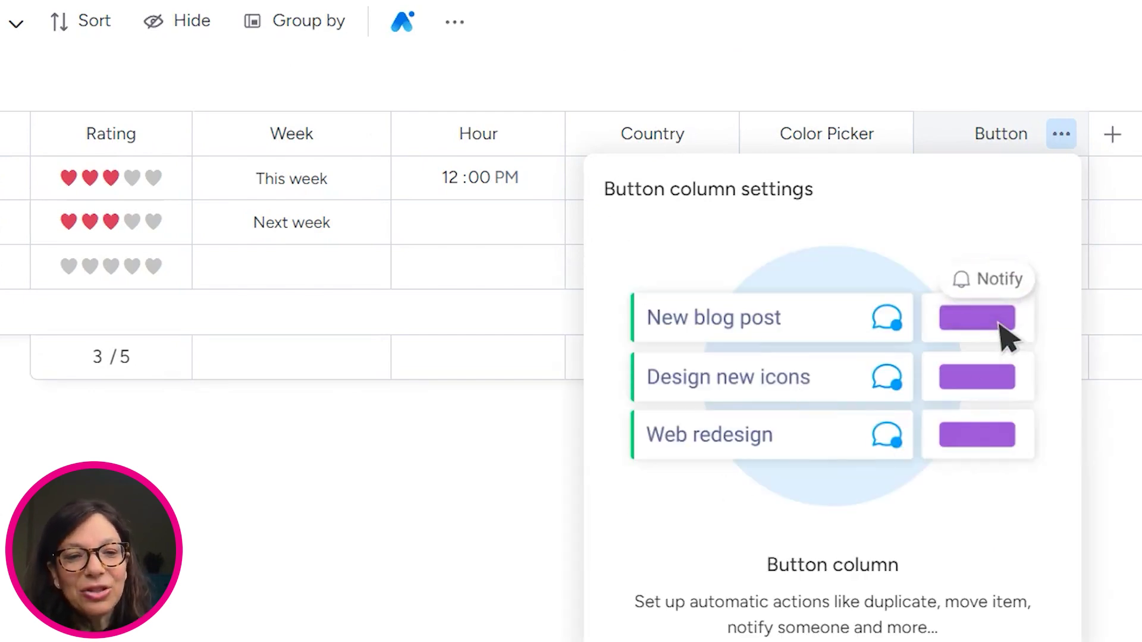
- Create a button automation notifying me that '{item's name} was clicked'
left_click(849, 632)
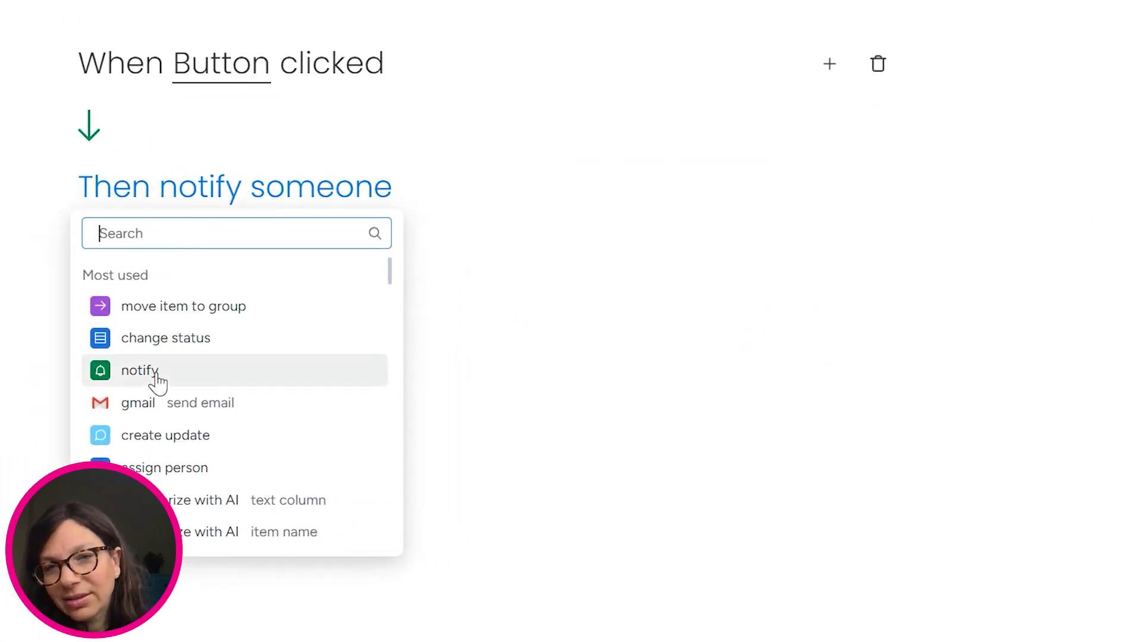
left_click(159, 371)
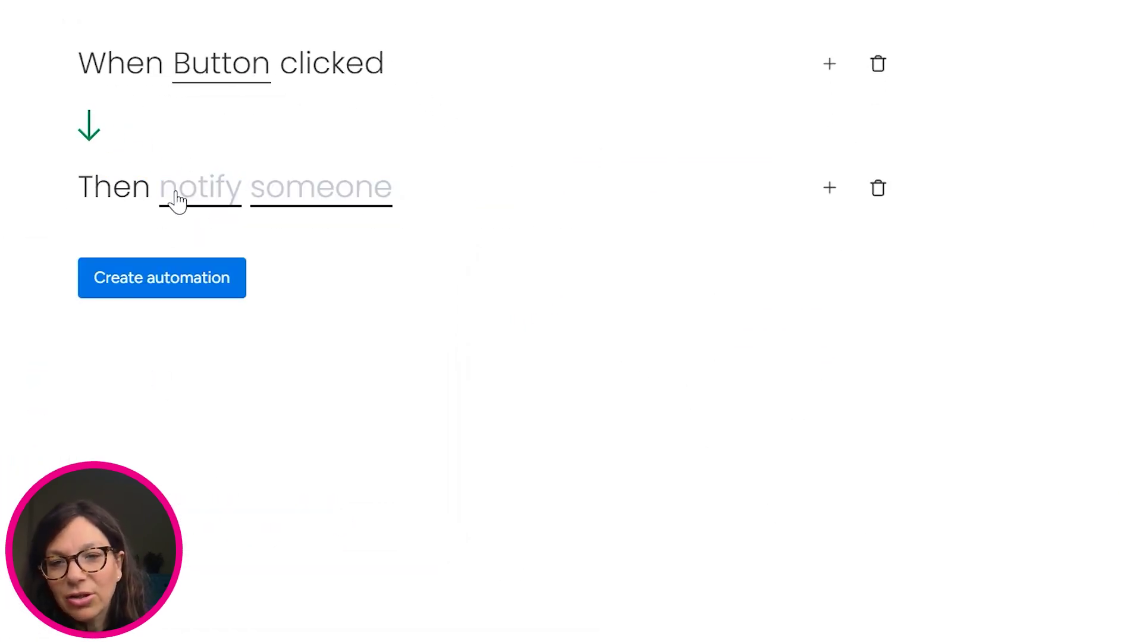
left_click(178, 199)
left_click(193, 506)
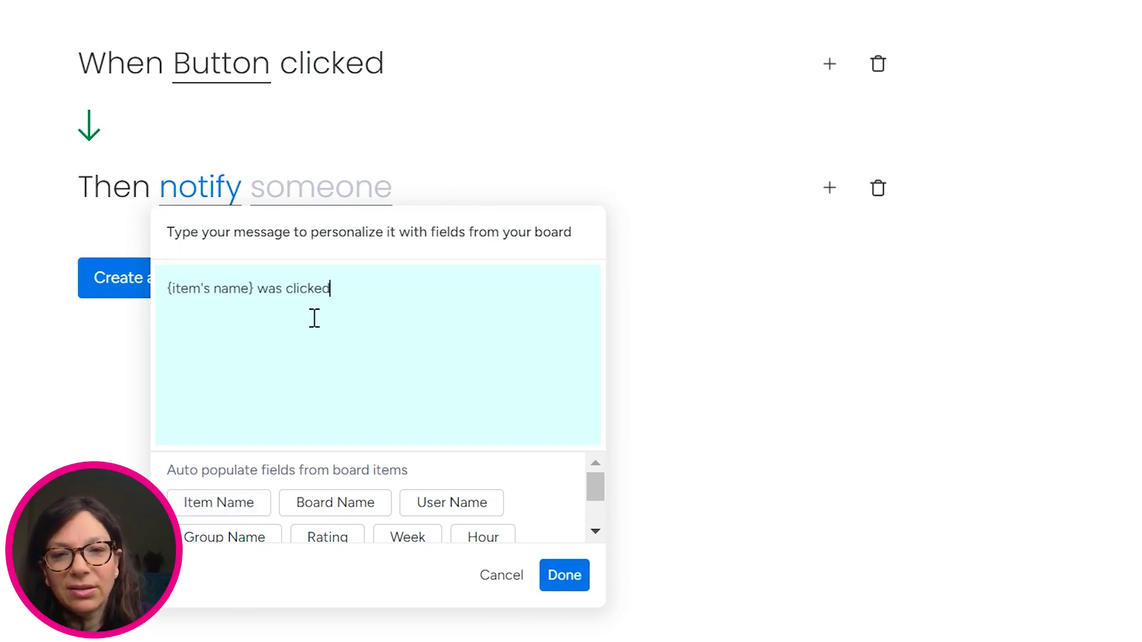
left_click(565, 575)
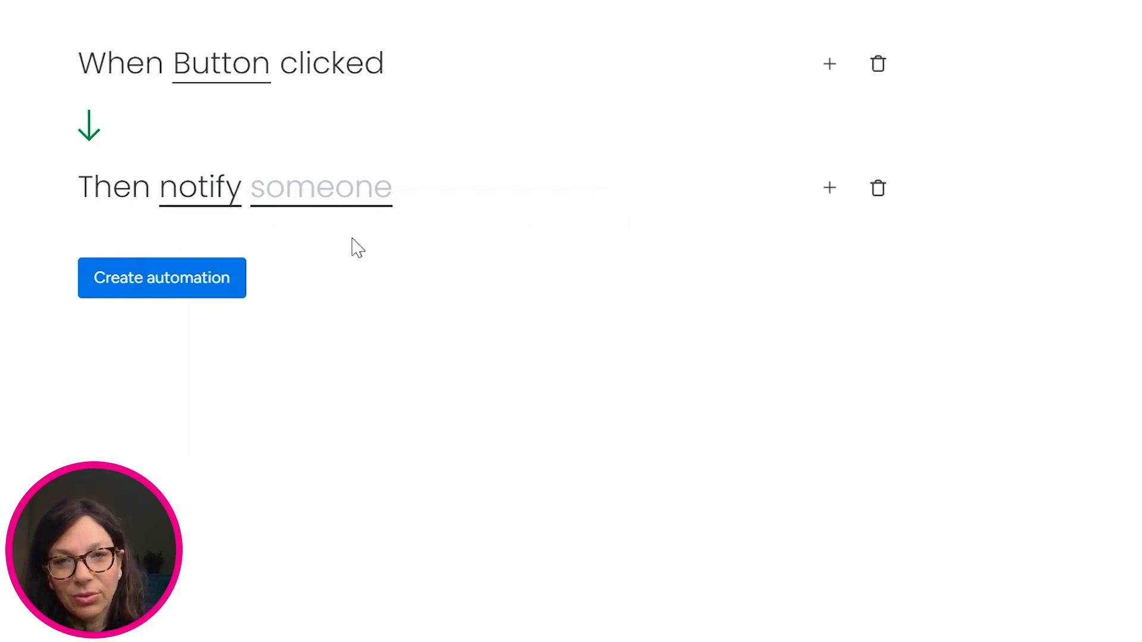
left_click(355, 208)
left_click(331, 262)
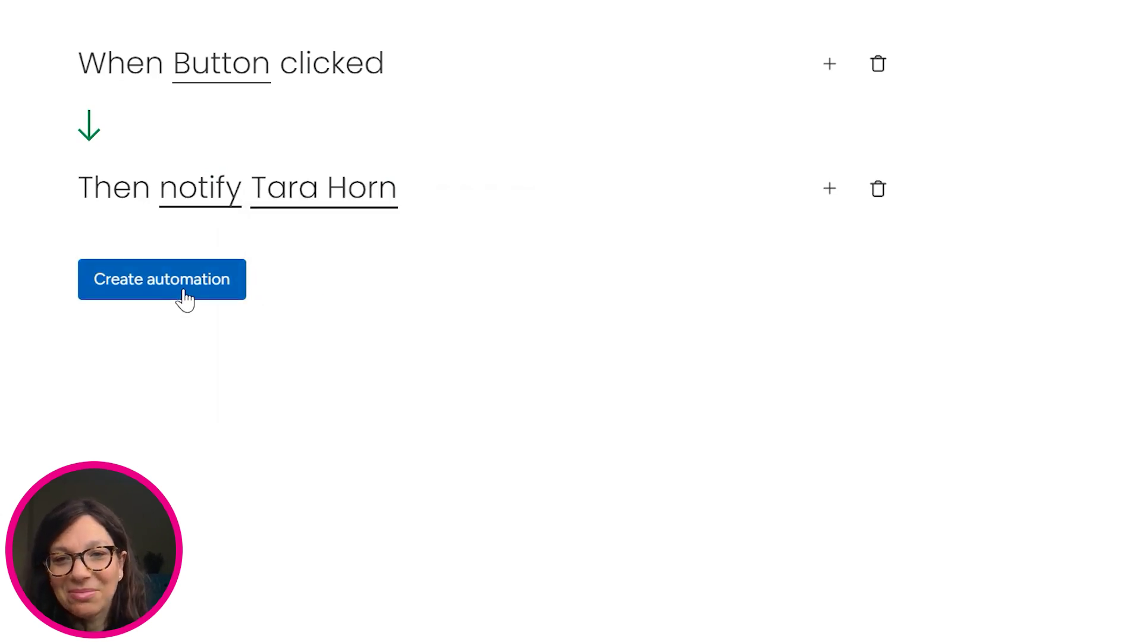
left_click(184, 300)
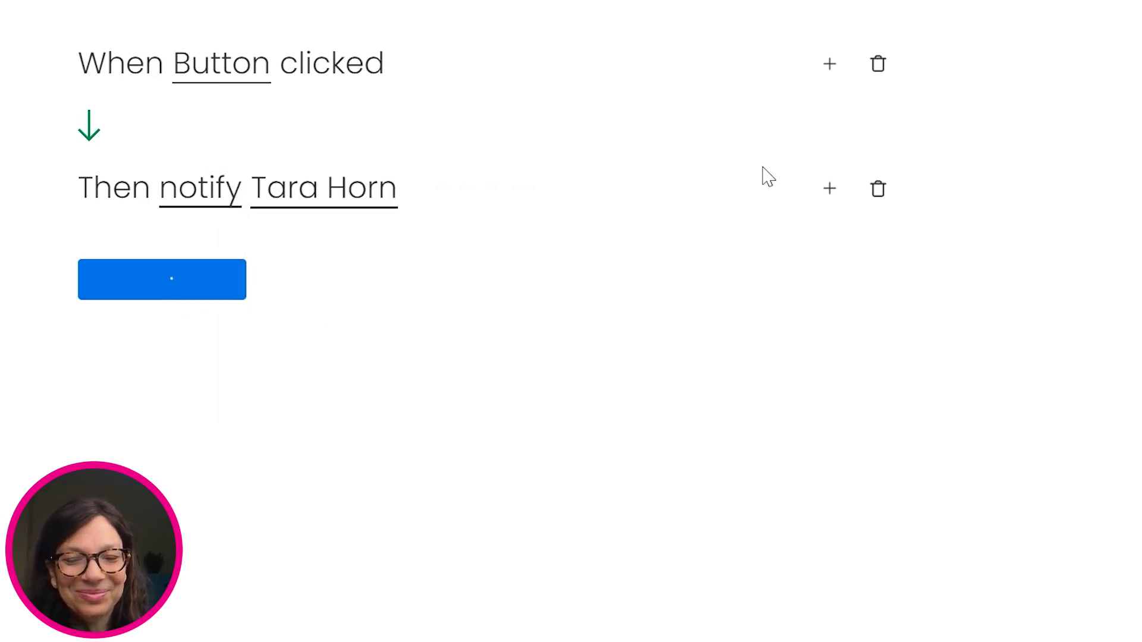
- Relabel the Button column's buttons 'Move to board' with a dark grey colour
left_click(1118, 5)
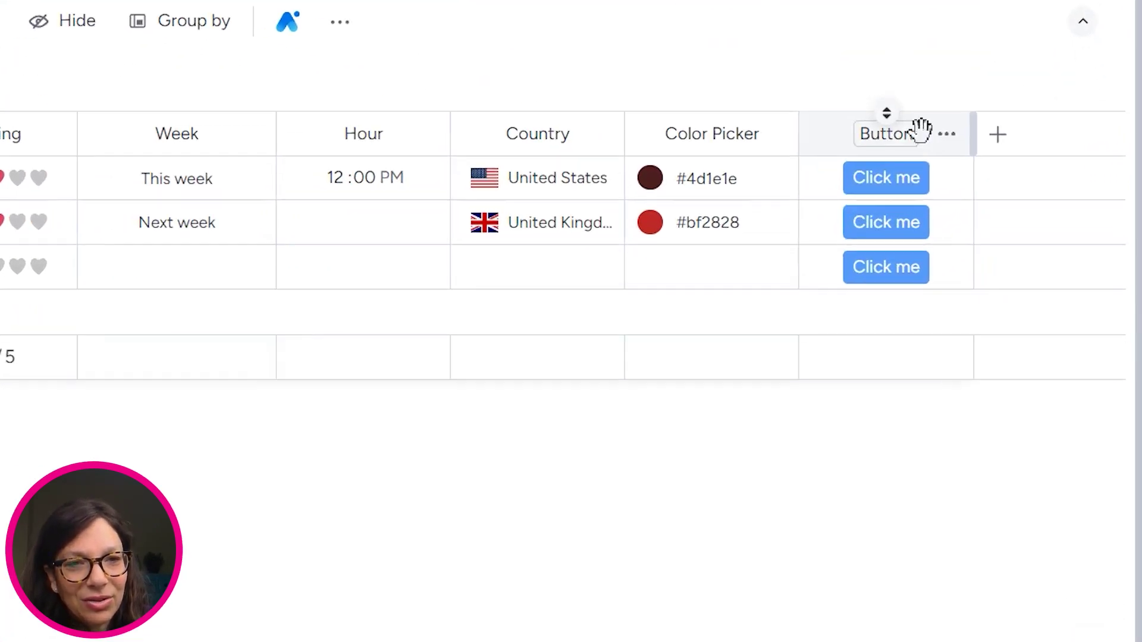
left_click(949, 136)
mouse_move(764, 184)
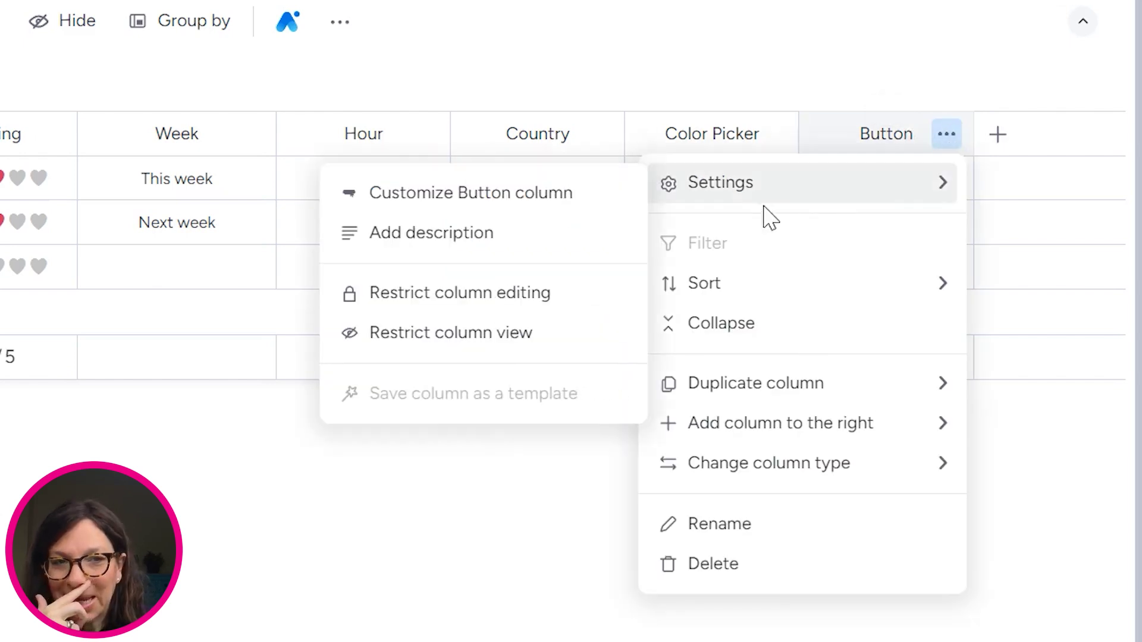
left_click(572, 204)
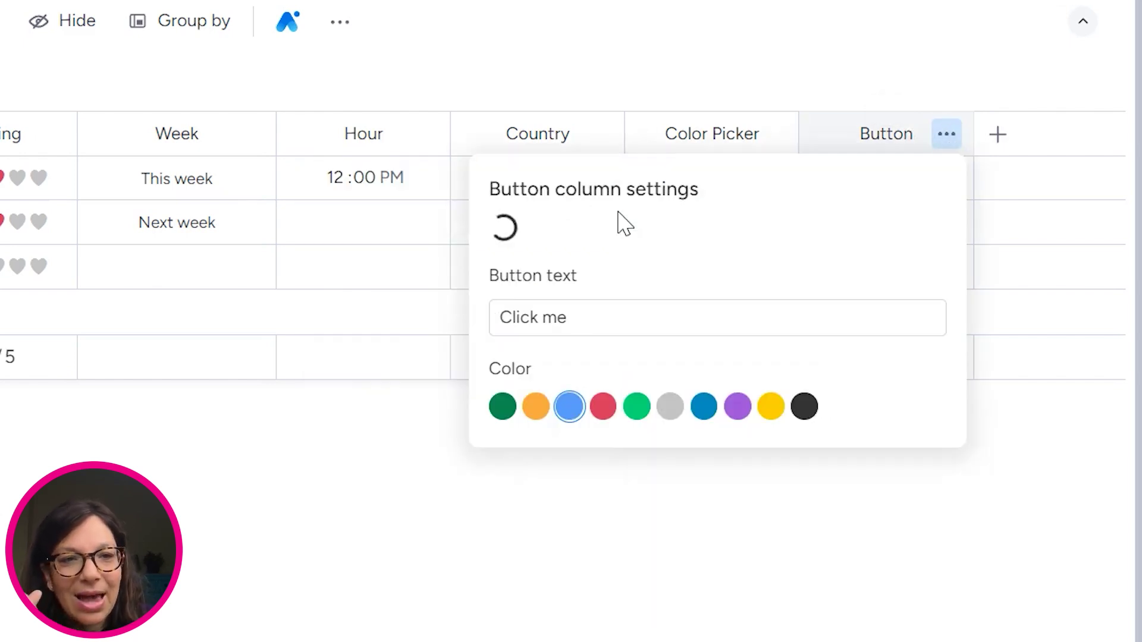
left_click(805, 415)
left_click_drag(577, 311, 495, 319)
type("Mo")
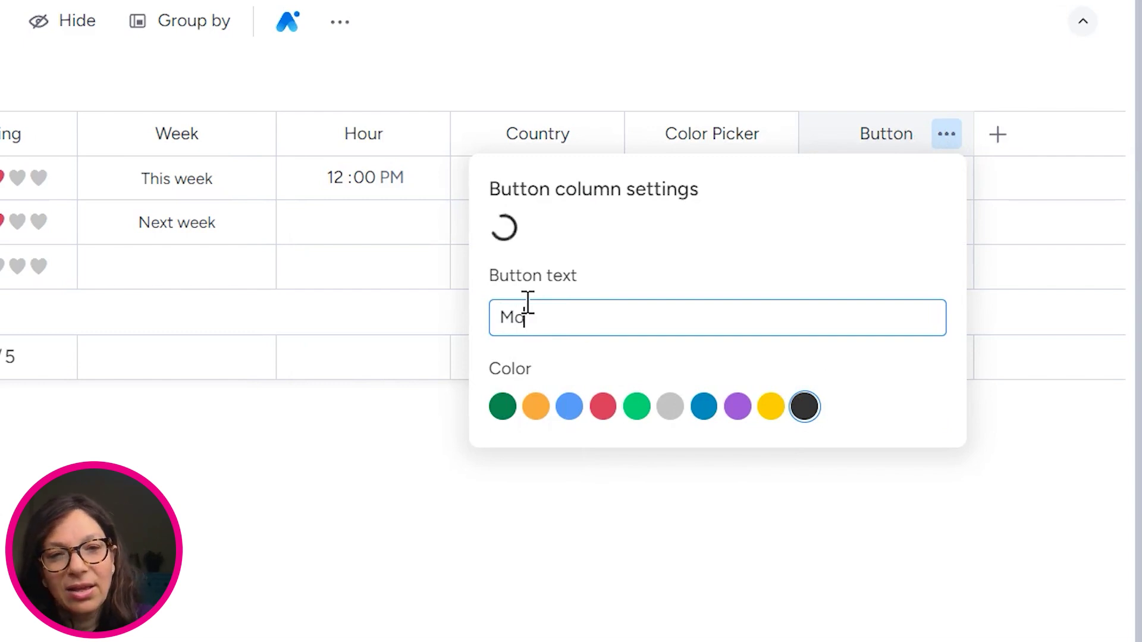
type("ve to board")
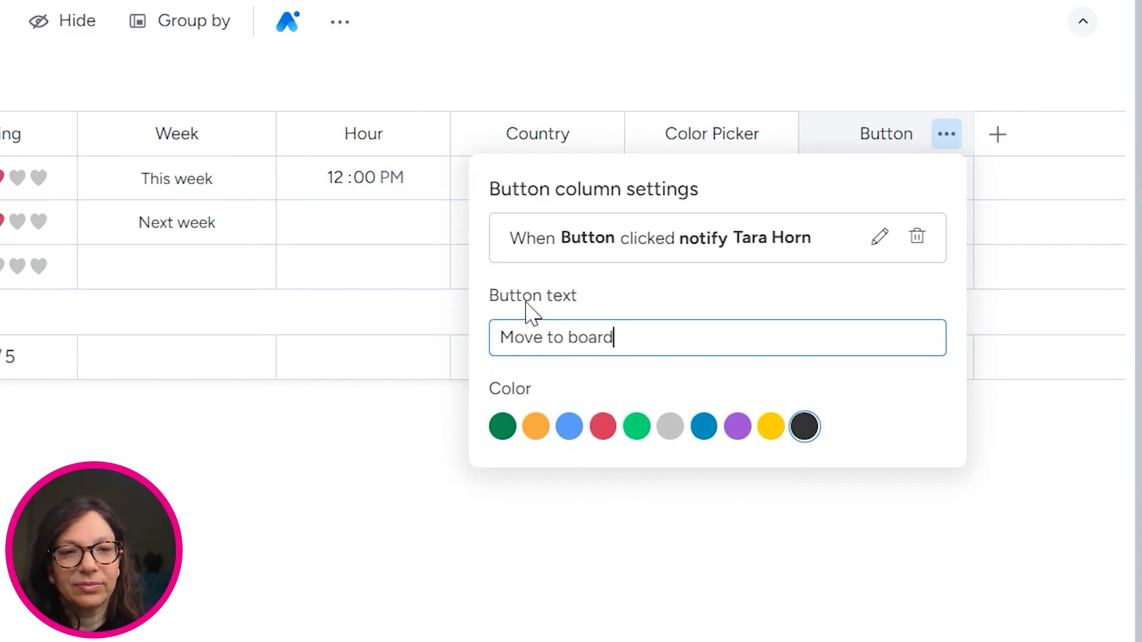
left_click(807, 474)
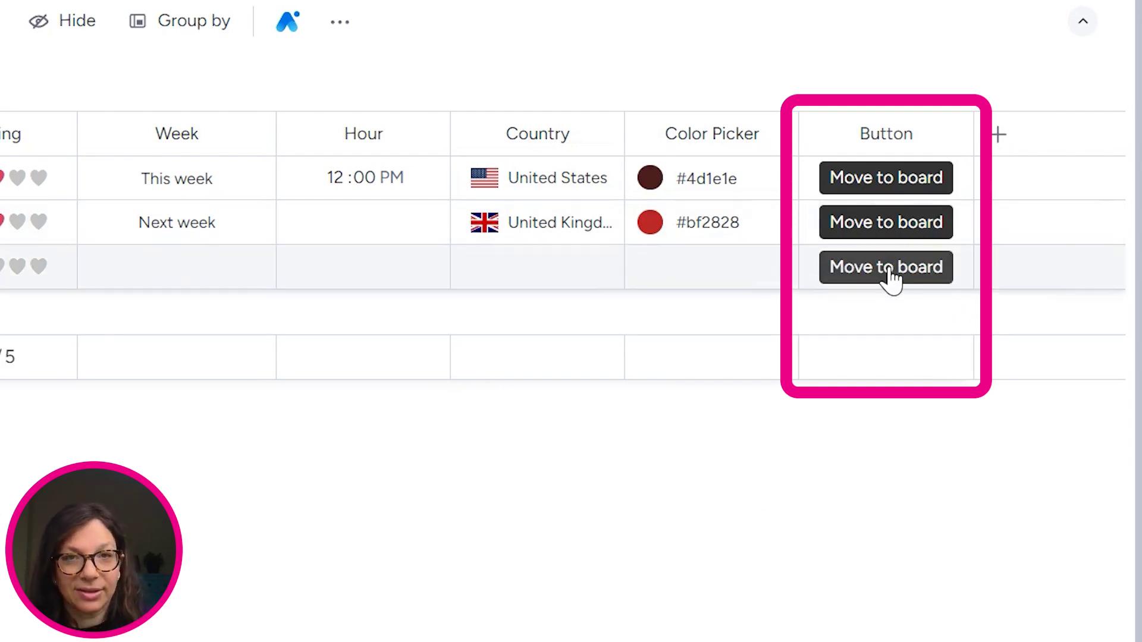
left_click(998, 135)
- Scroll the Column Center down to Combos and add the Date + Status combo
left_click(950, 545)
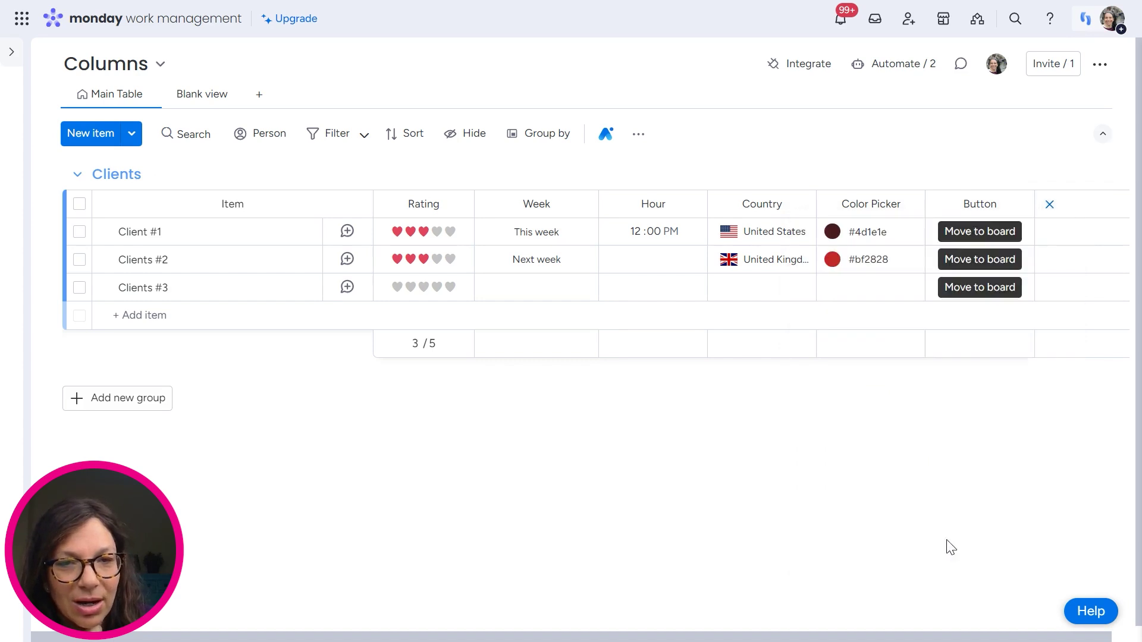
scroll(471, 318, "down", 5)
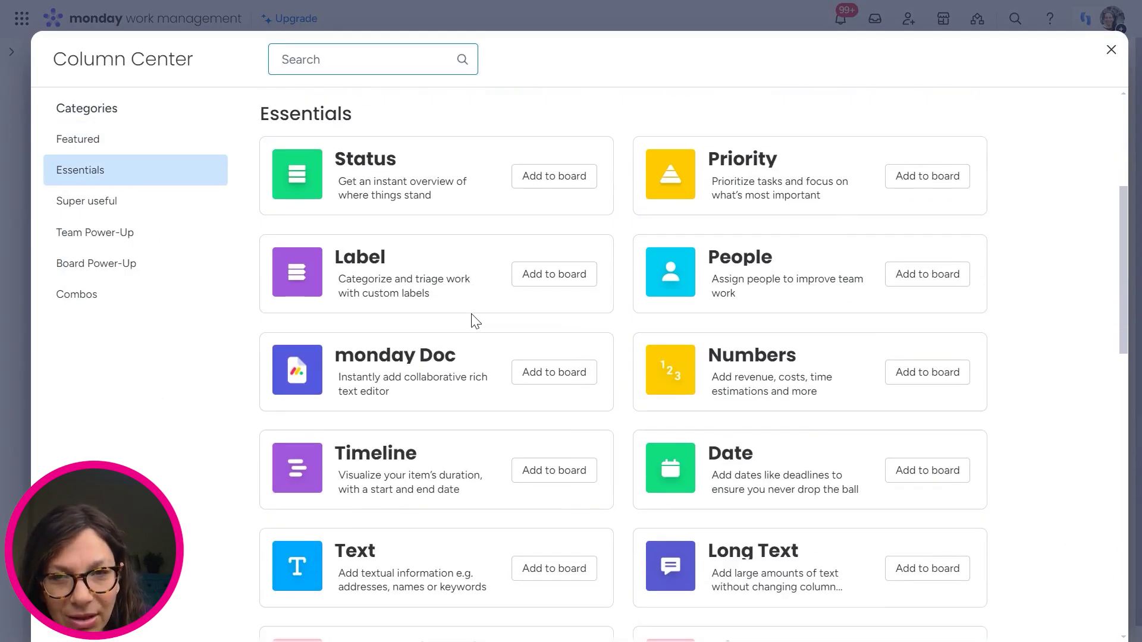
scroll(474, 321, "down", 8)
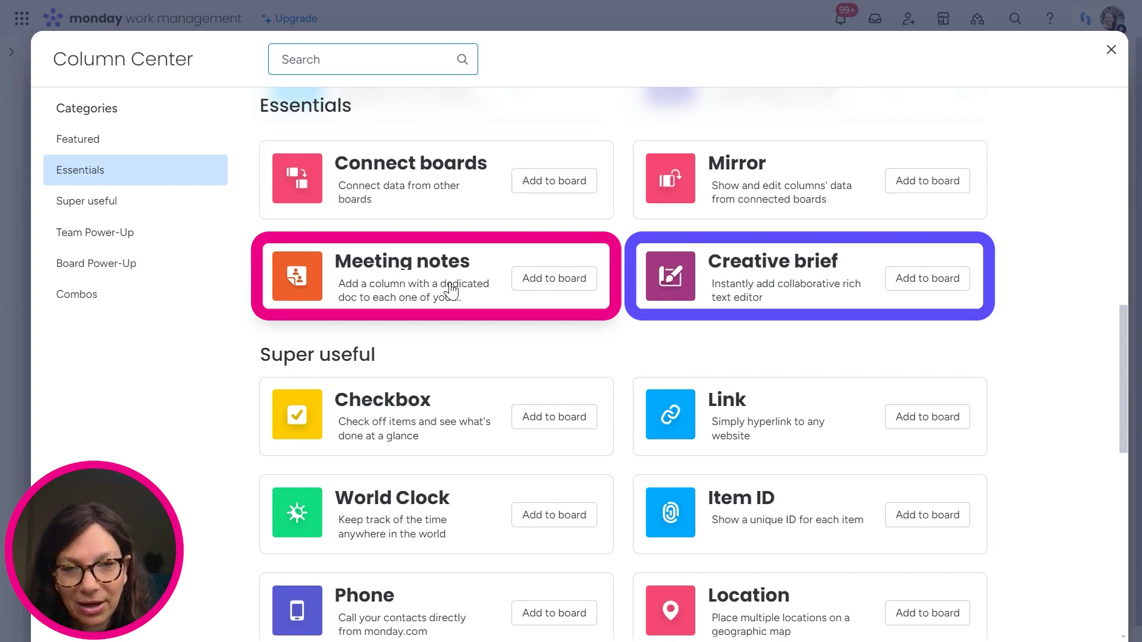
scroll(451, 289, "down", 15)
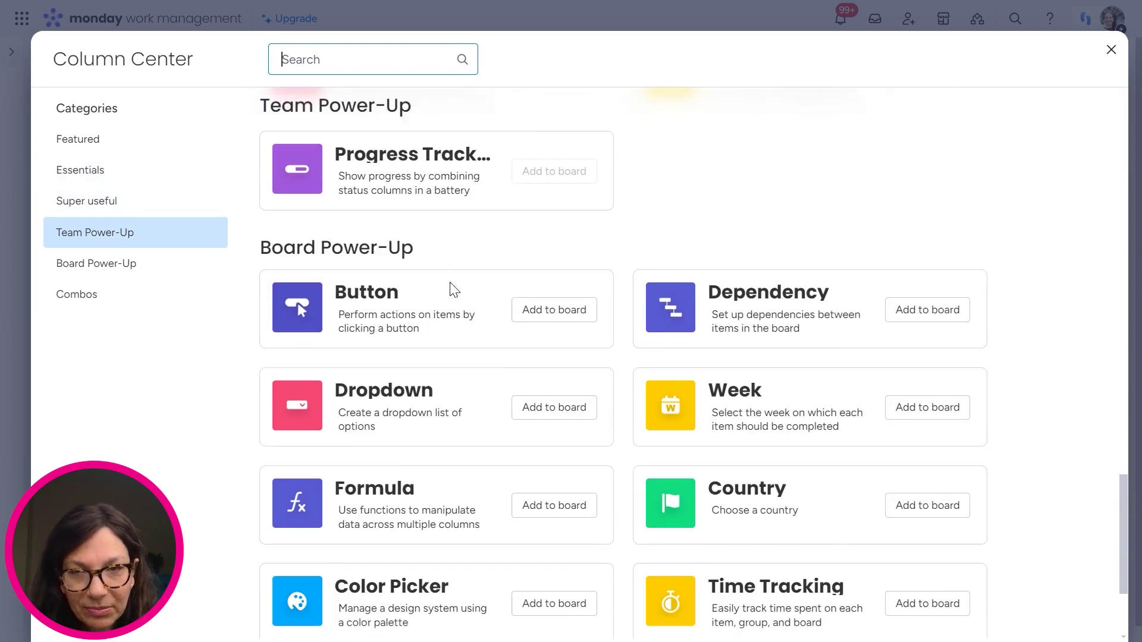
scroll(452, 289, "down", 5)
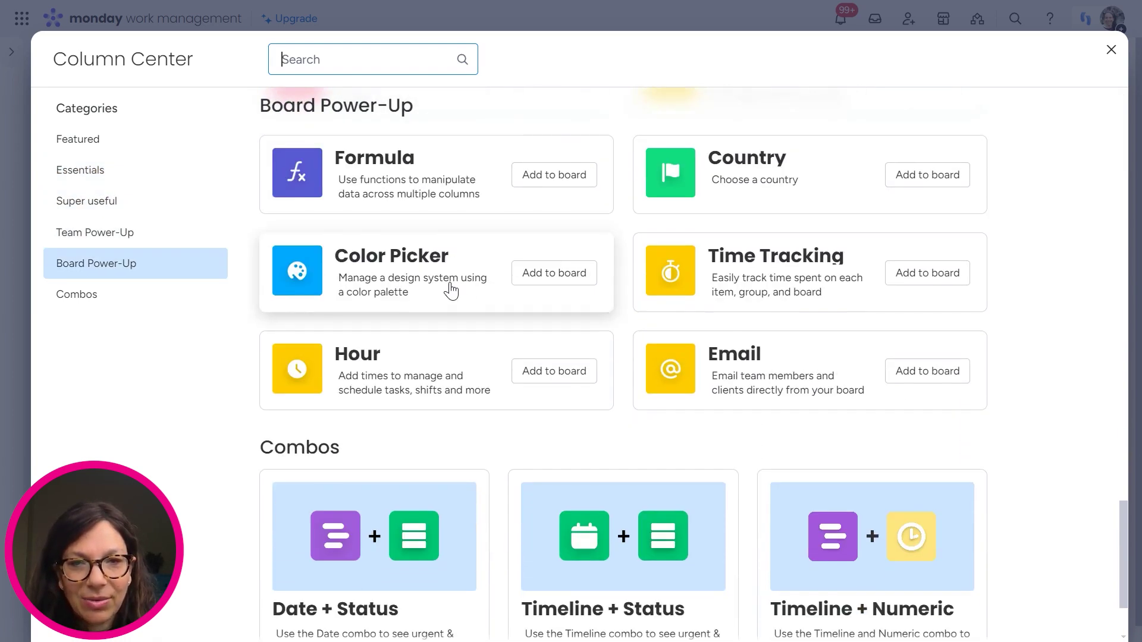
scroll(452, 290, "down", 3)
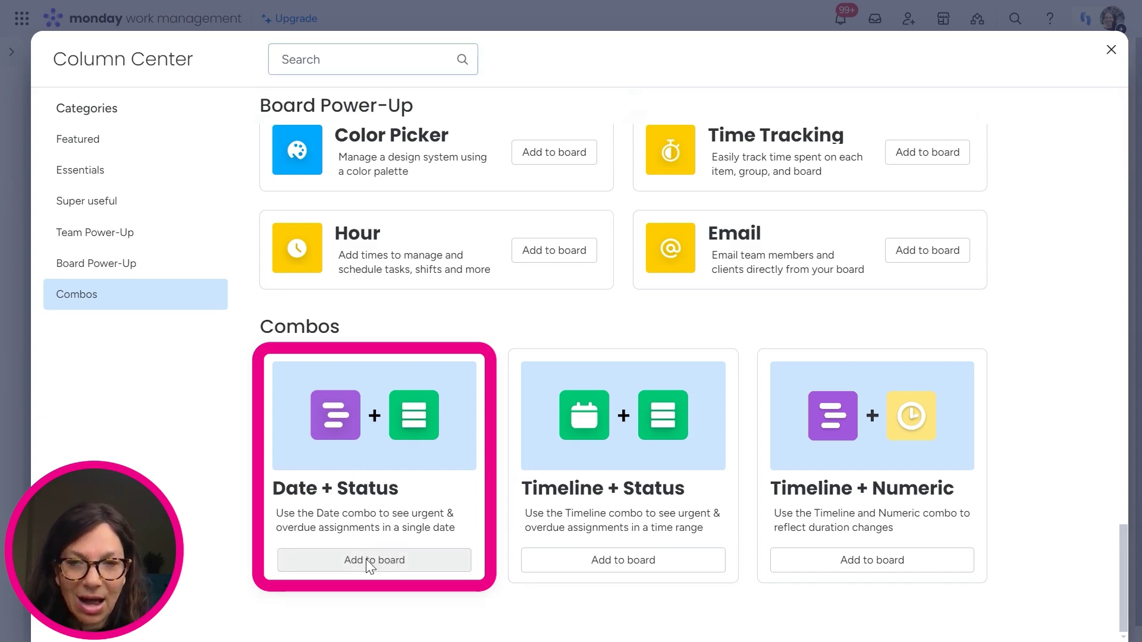
left_click(367, 562)
- Mark Client #1 as Done with today's date, Apr 7
left_click_drag(752, 638, 975, 627)
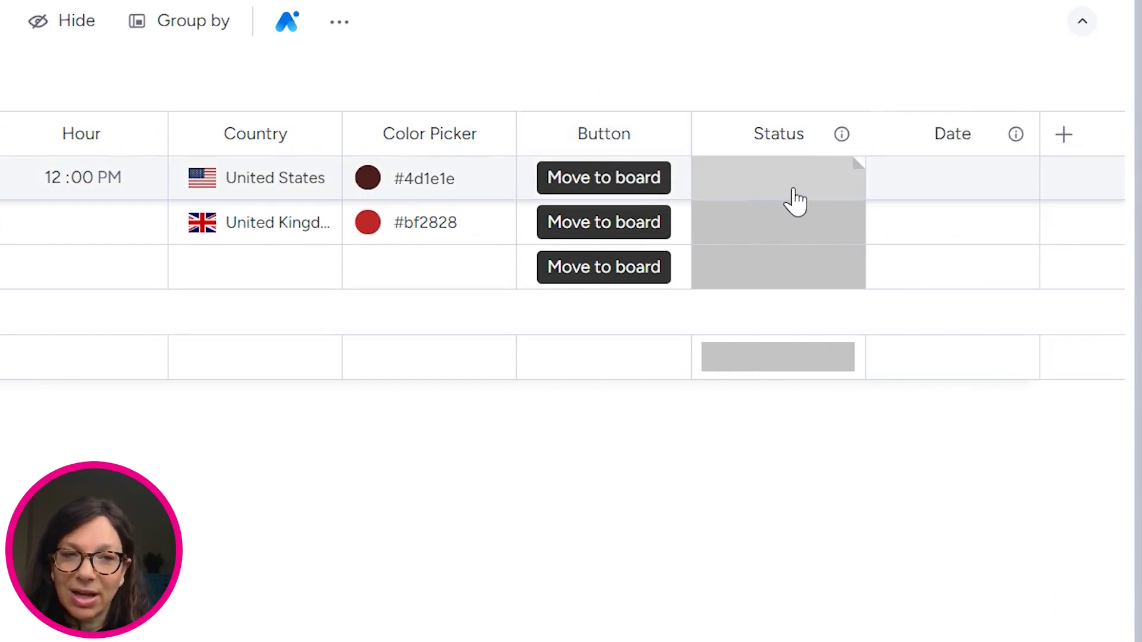
left_click(799, 196)
left_click(781, 255)
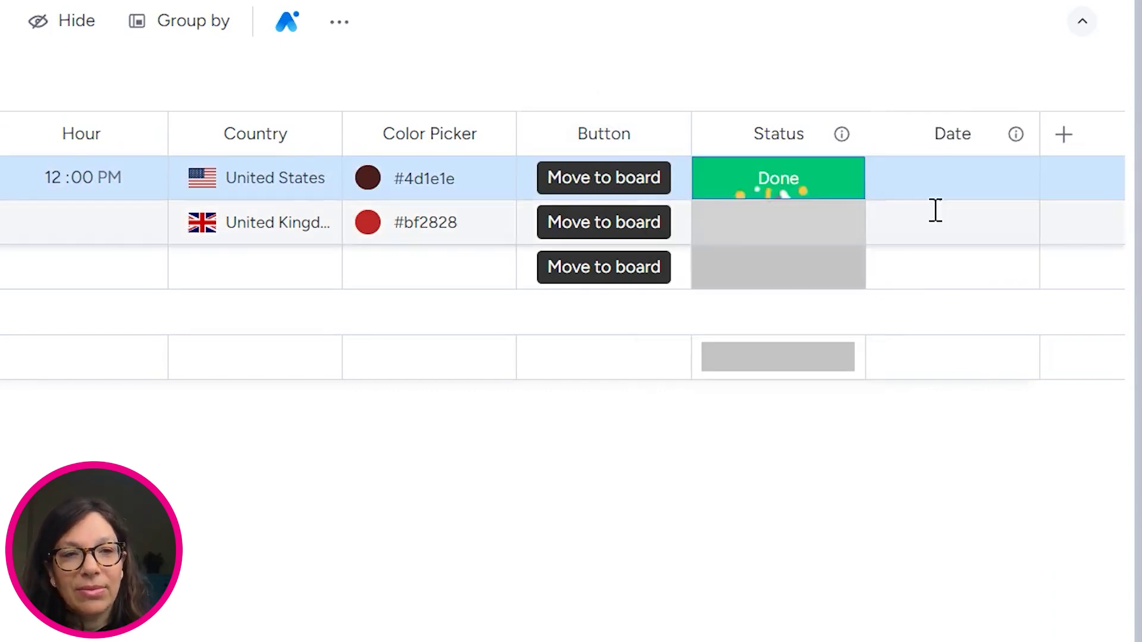
left_click(989, 173)
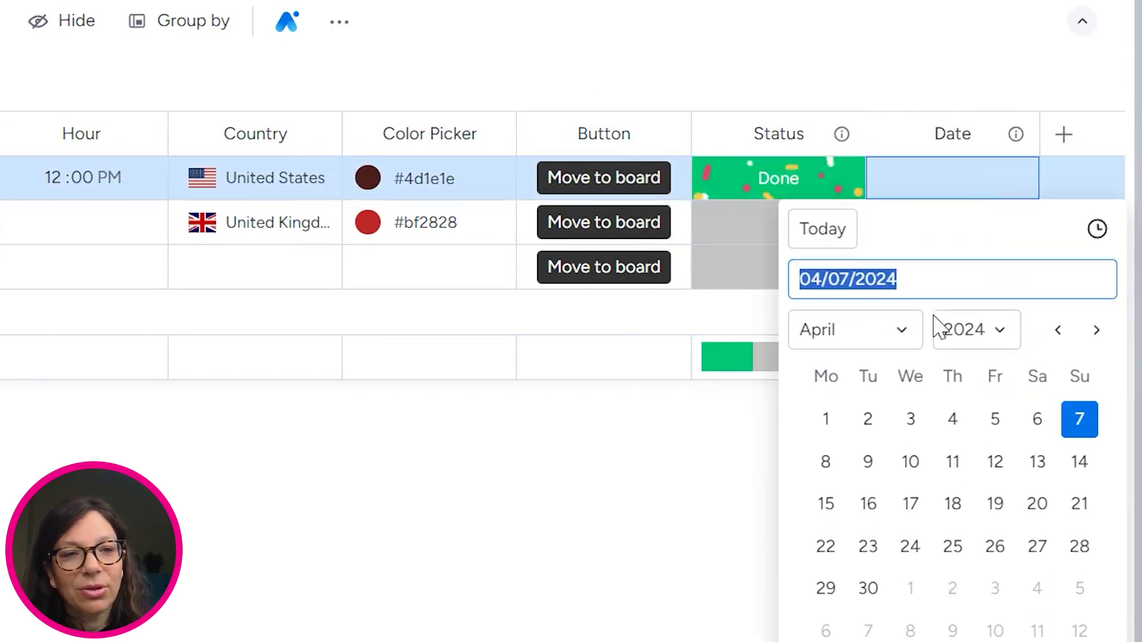
left_click(824, 233)
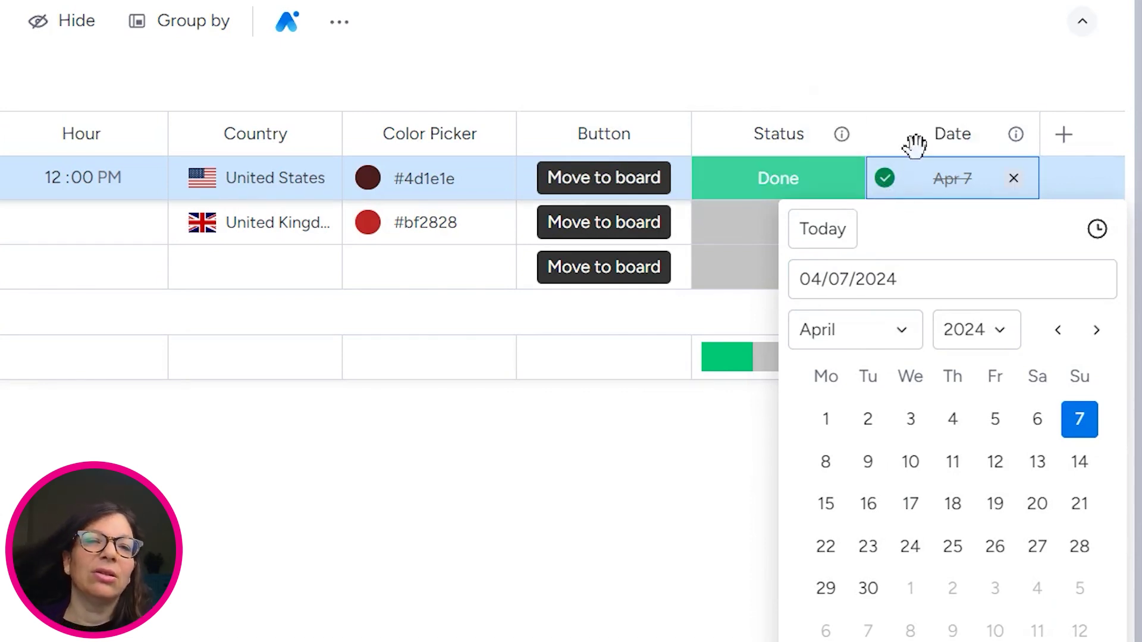
left_click(885, 81)
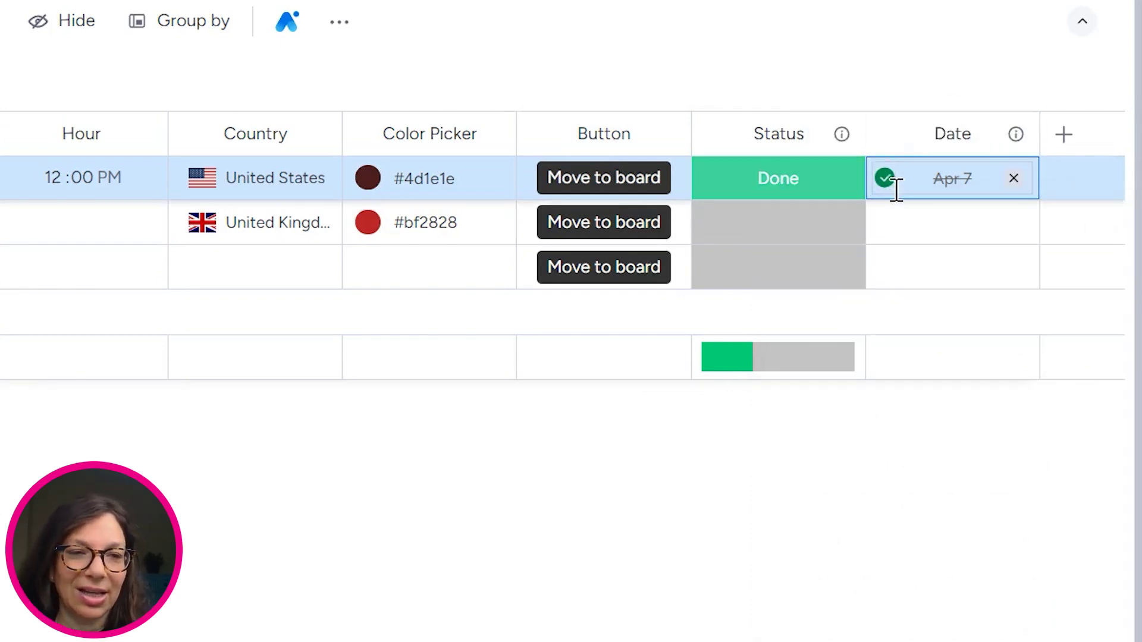
- Set Clients #2 and #3 to Working on it, dated Apr 18 and Apr 8
left_click(788, 224)
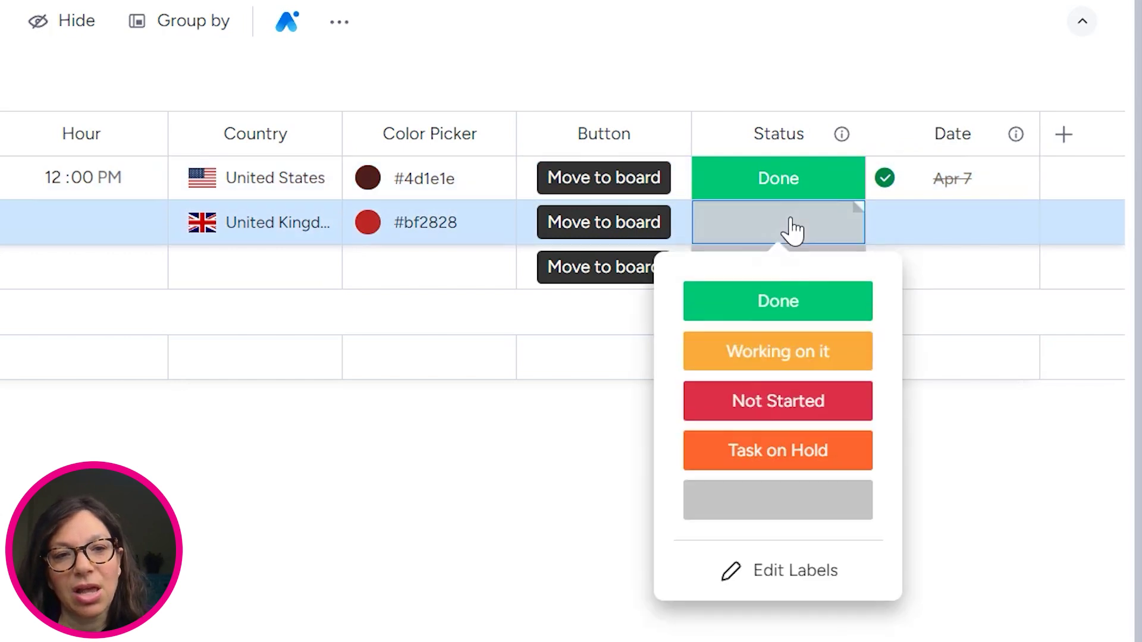
left_click(803, 357)
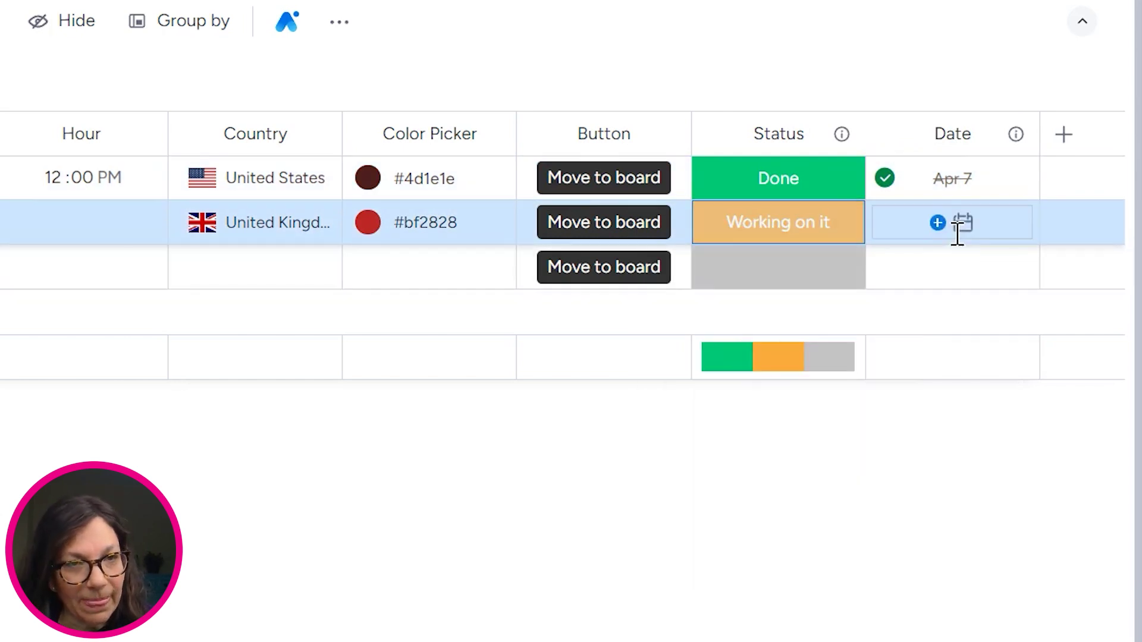
left_click(958, 225)
left_click(953, 550)
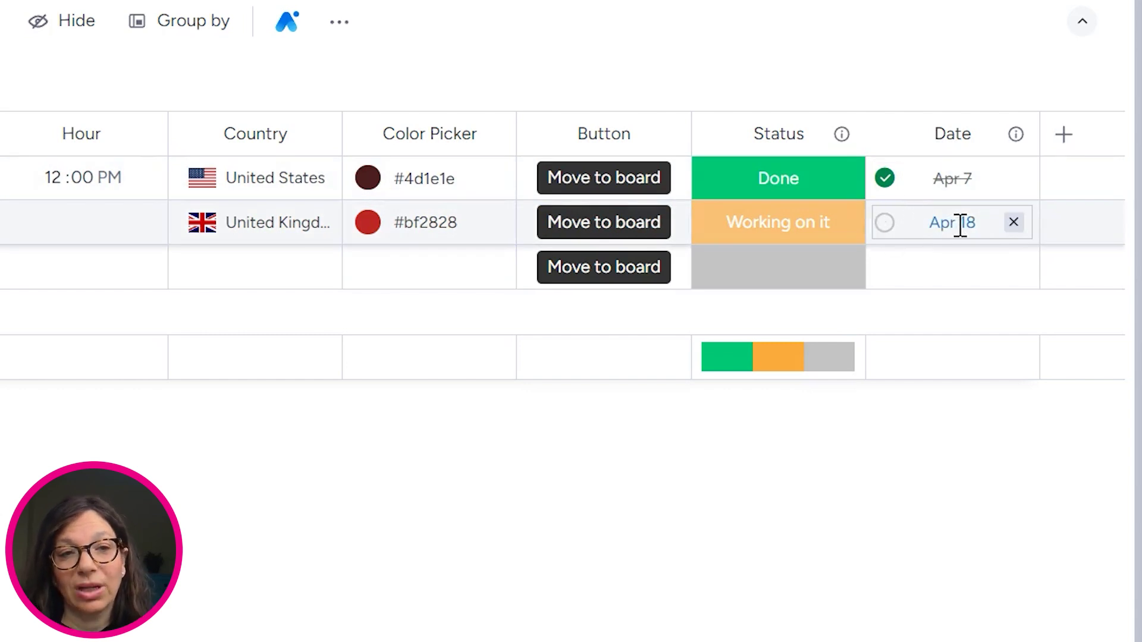
left_click(811, 286)
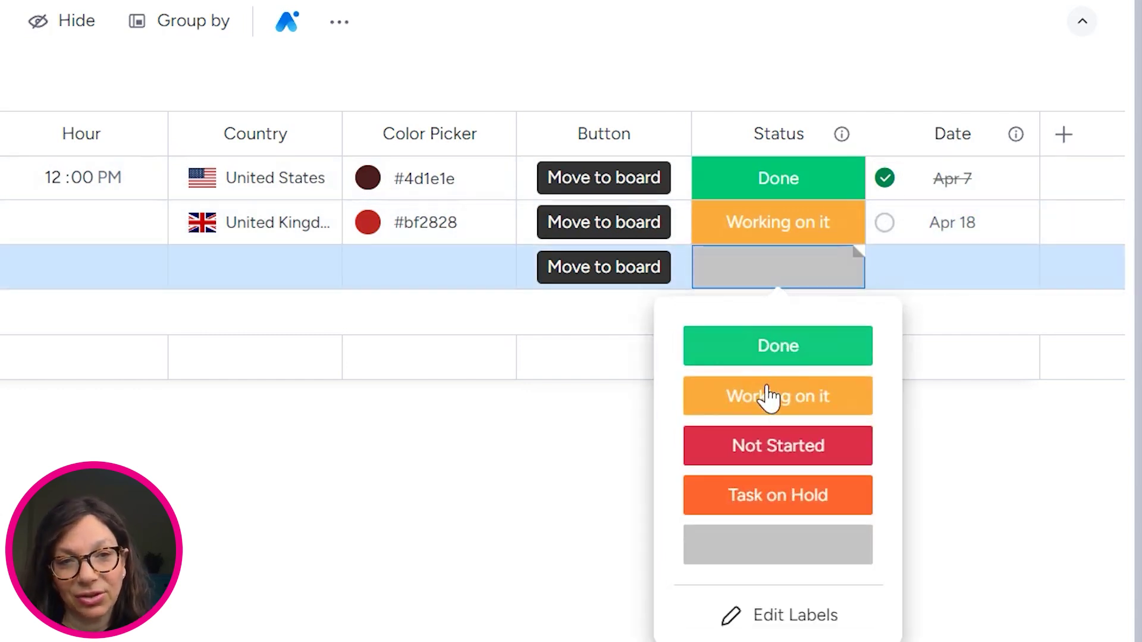
left_click(796, 396)
left_click(942, 269)
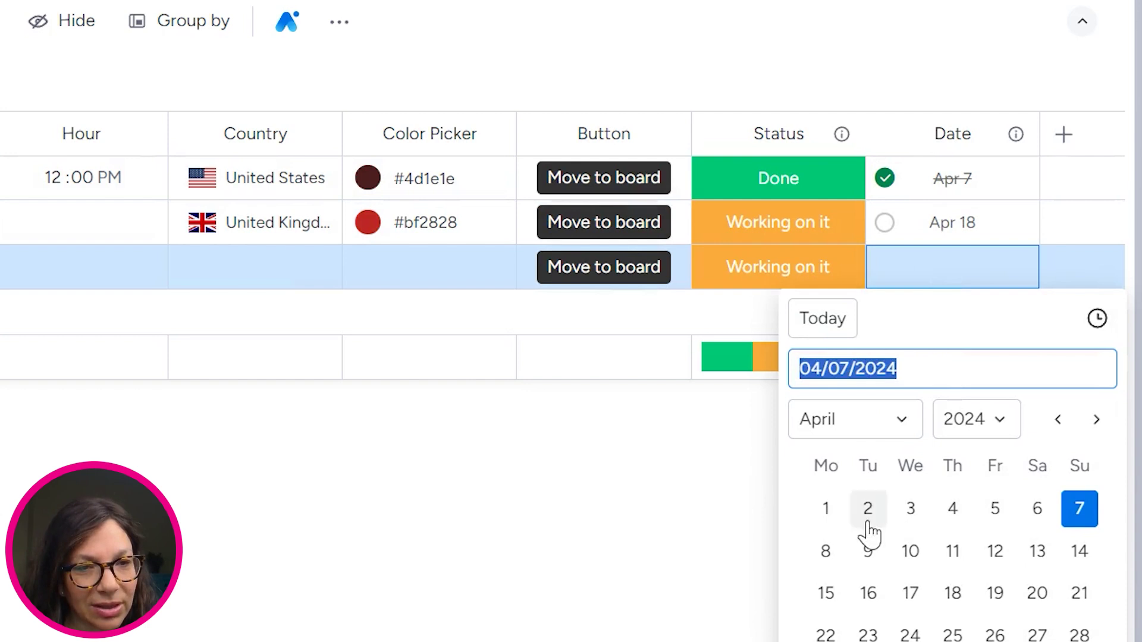
left_click(825, 552)
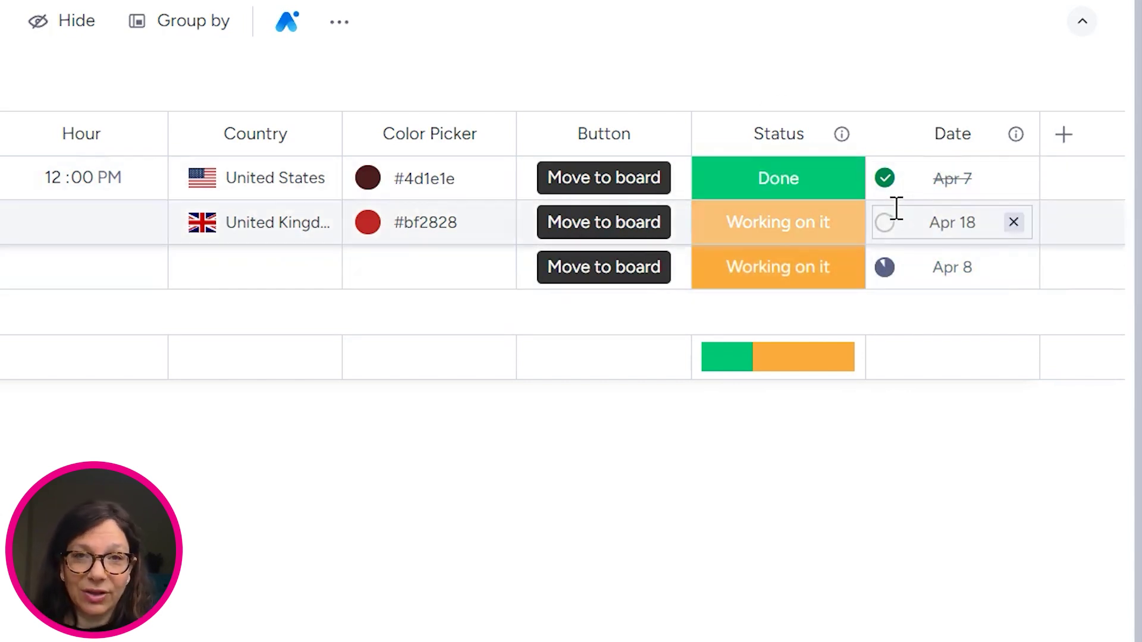
- Browse the Date column's filter values without applying one, then open its column settings
left_click(357, 137)
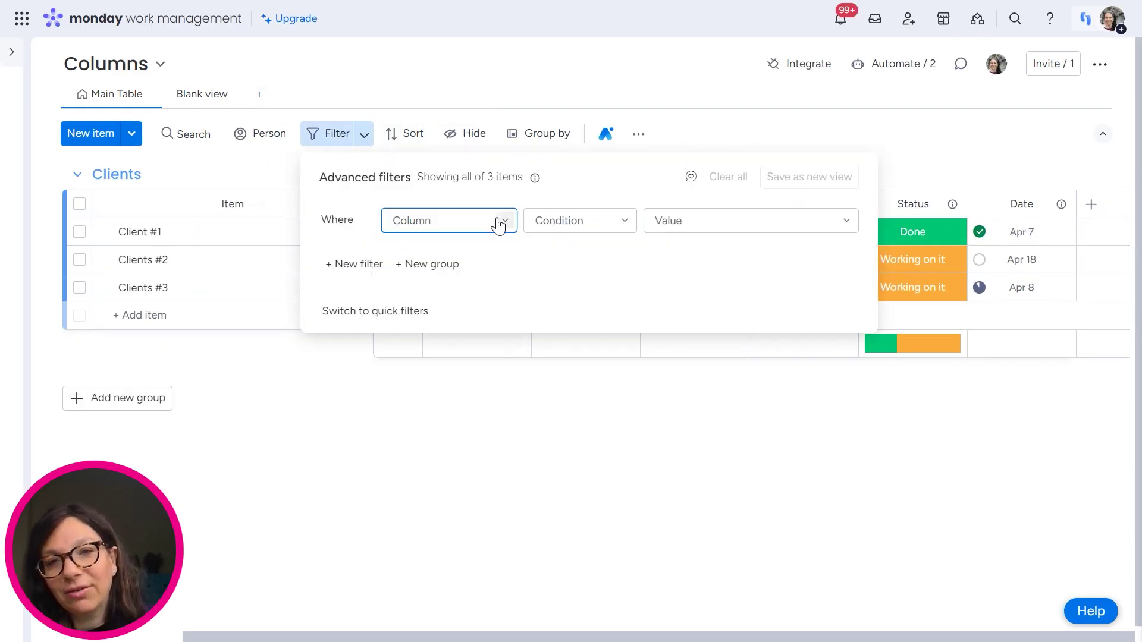
left_click(501, 223)
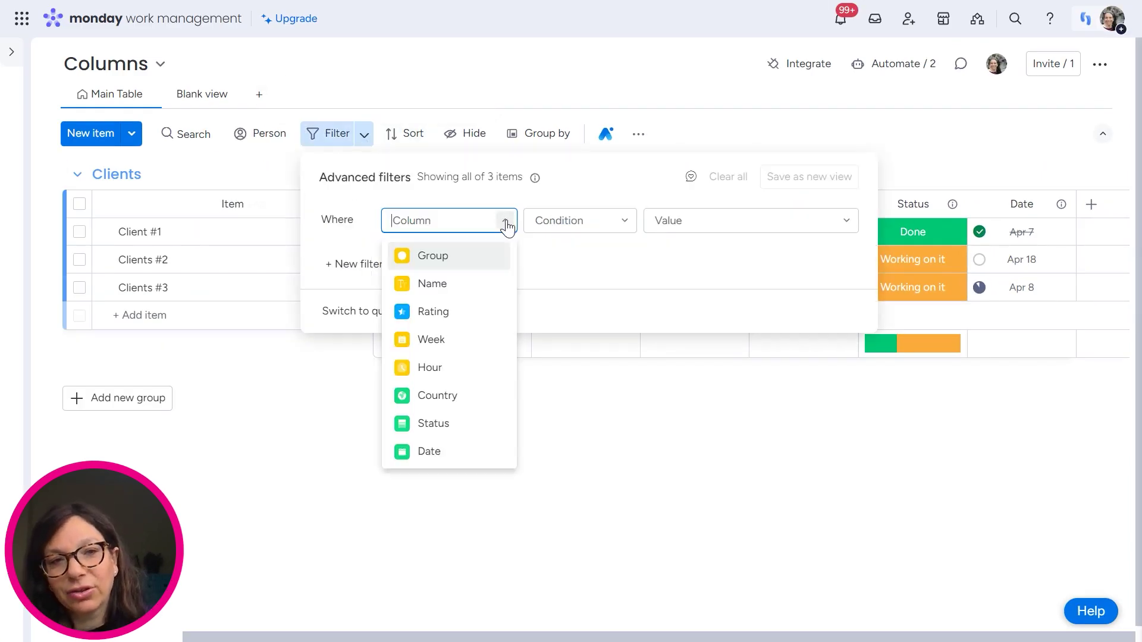
left_click(428, 452)
left_click(677, 225)
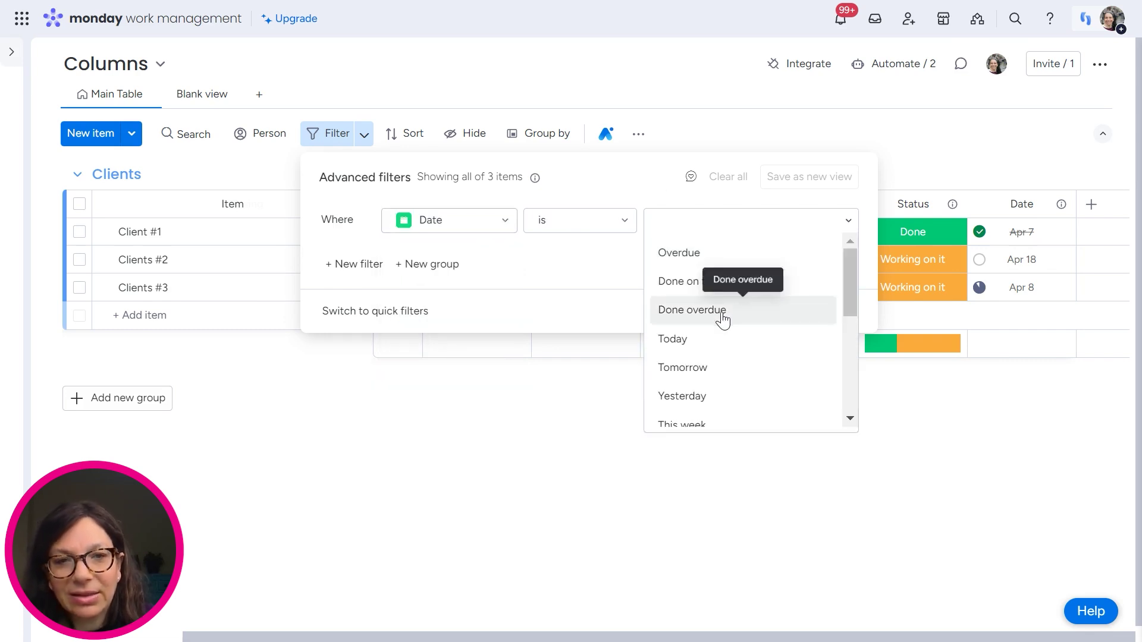
scroll(727, 357, "down", 2)
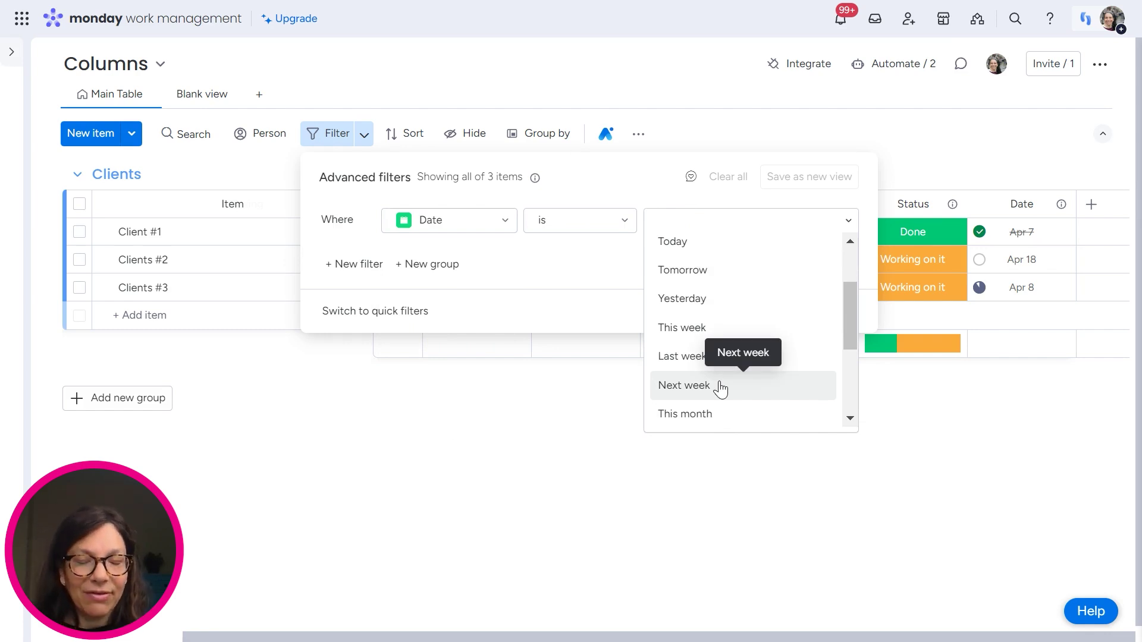
left_click(535, 461)
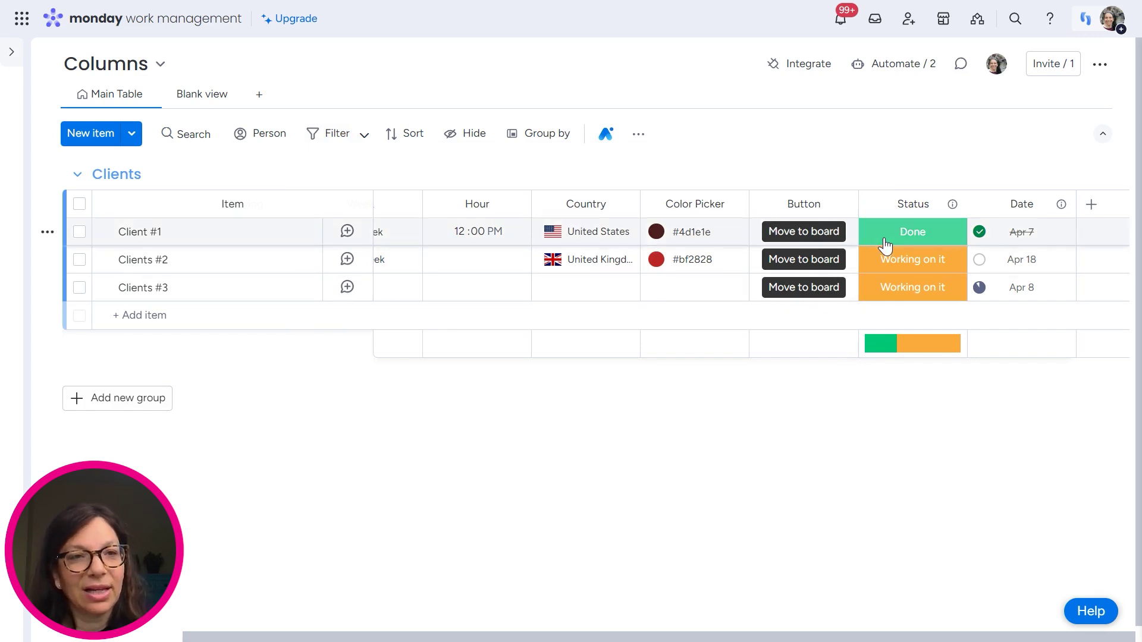
left_click(1081, 205)
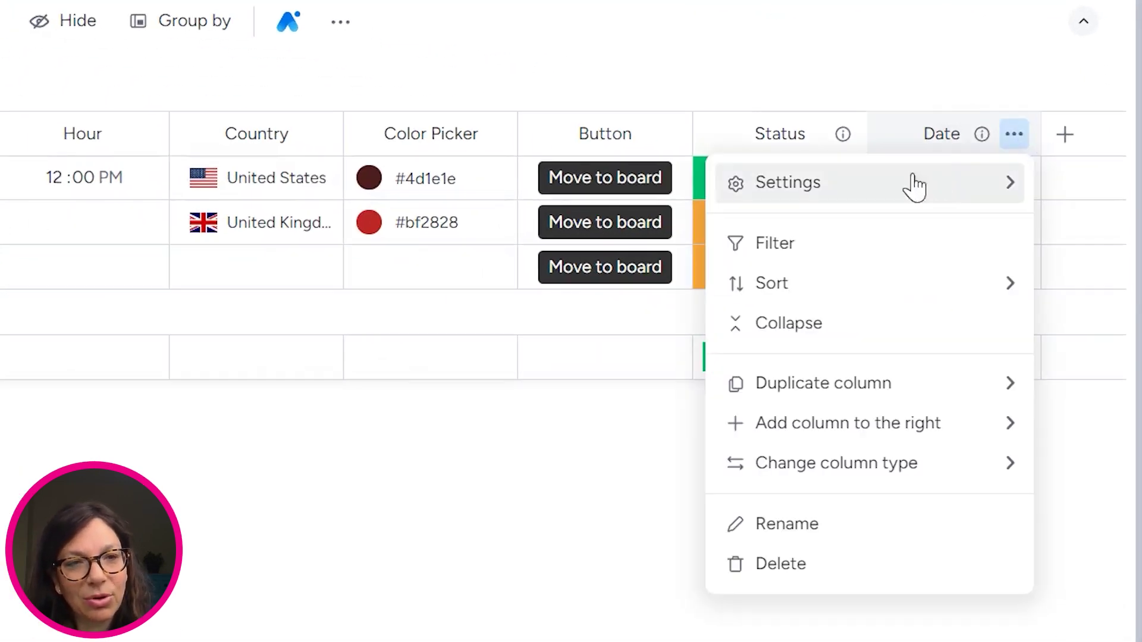
mouse_move(841, 197)
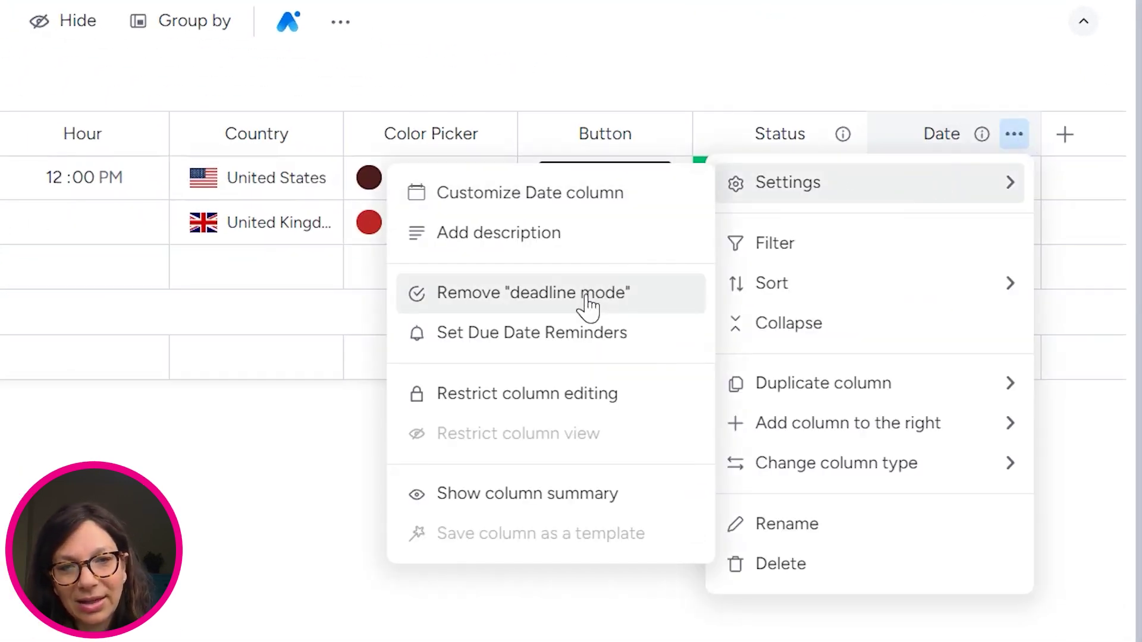